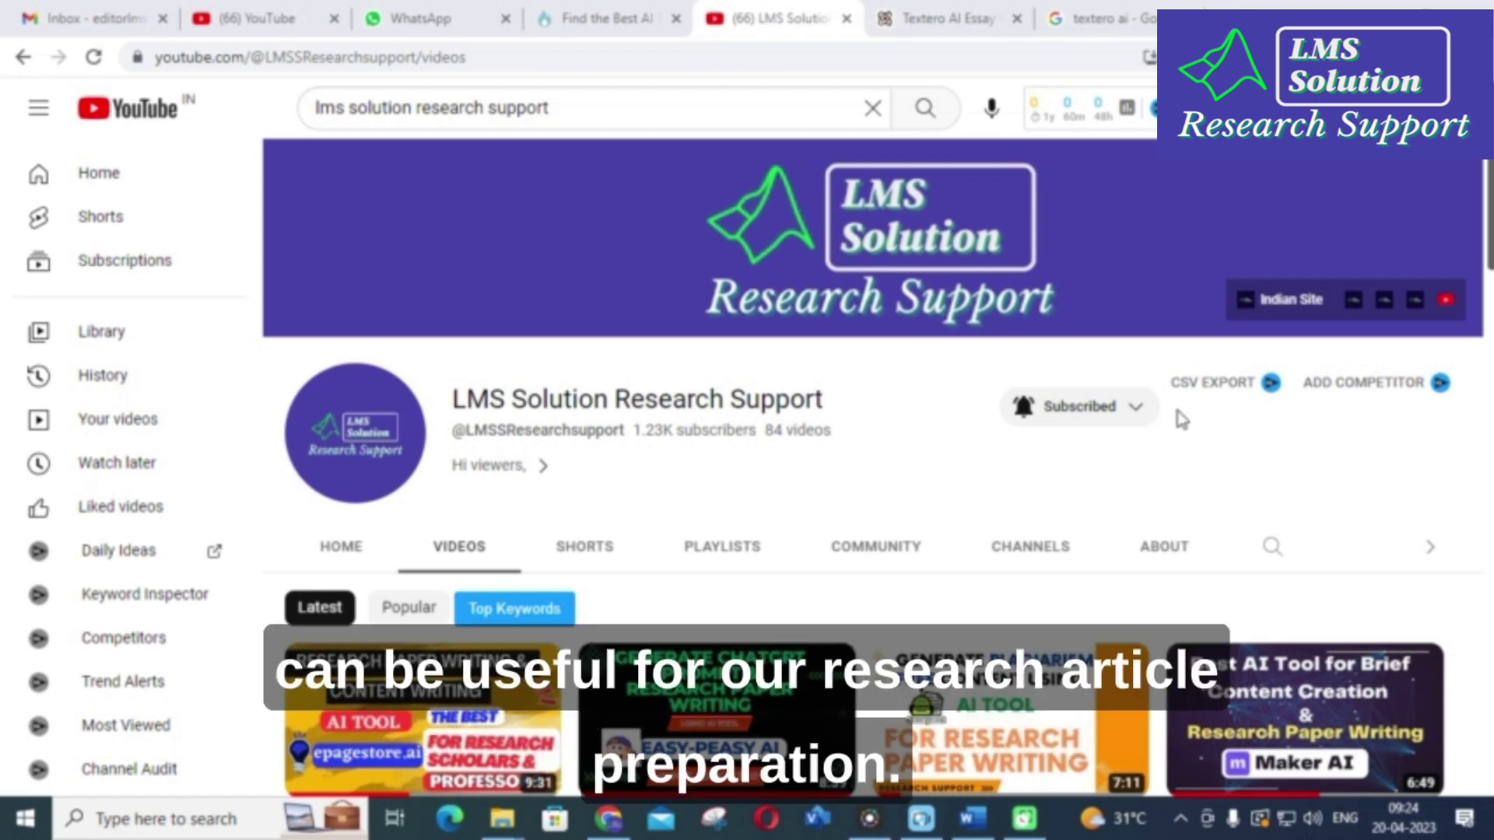
- Open the Textero AI Essay Writer site from the textero ai search results, and switch to its already open page
left_click(1110, 13)
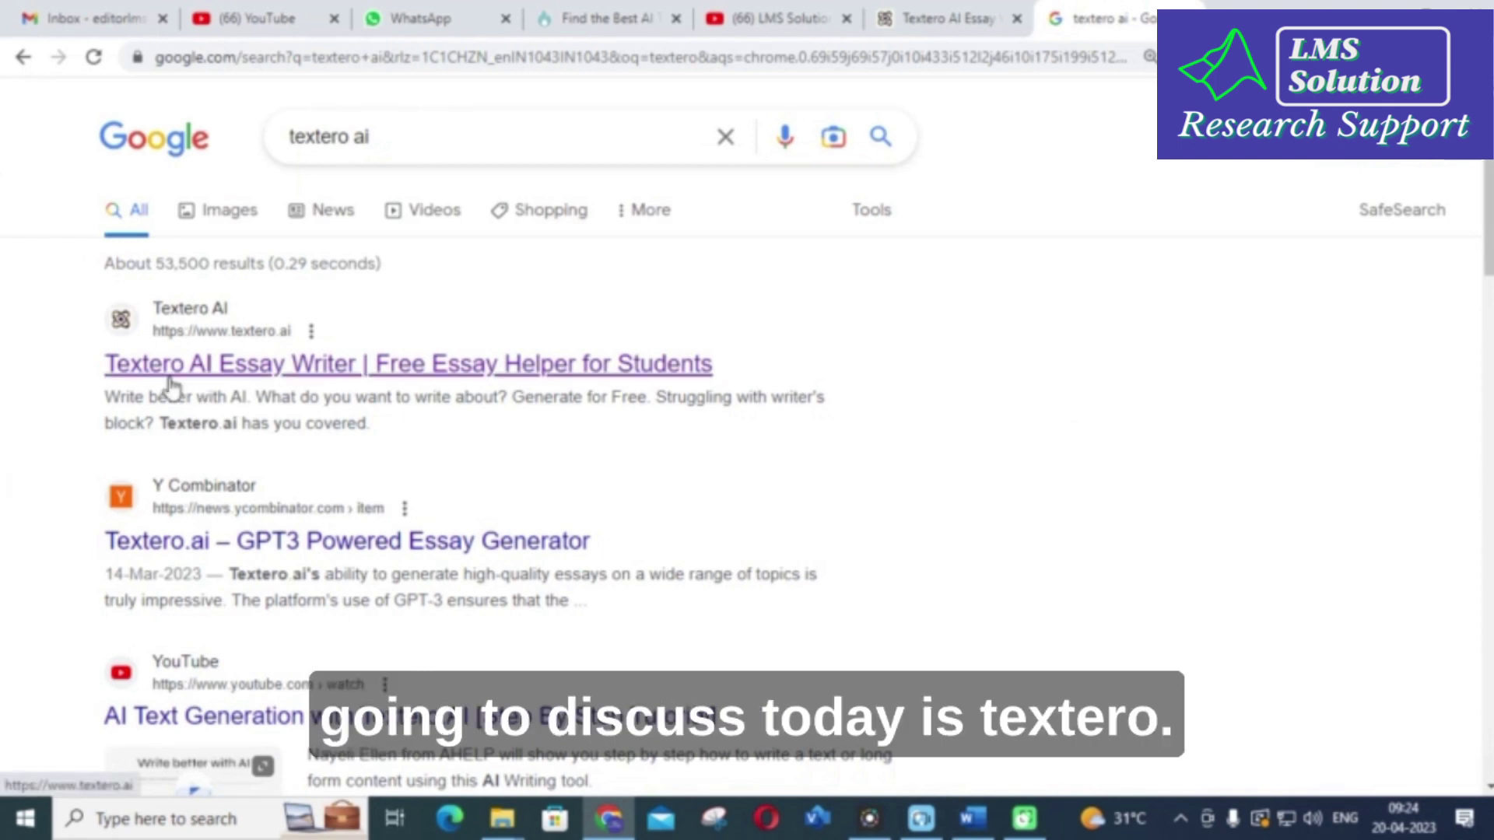
left_click(355, 366)
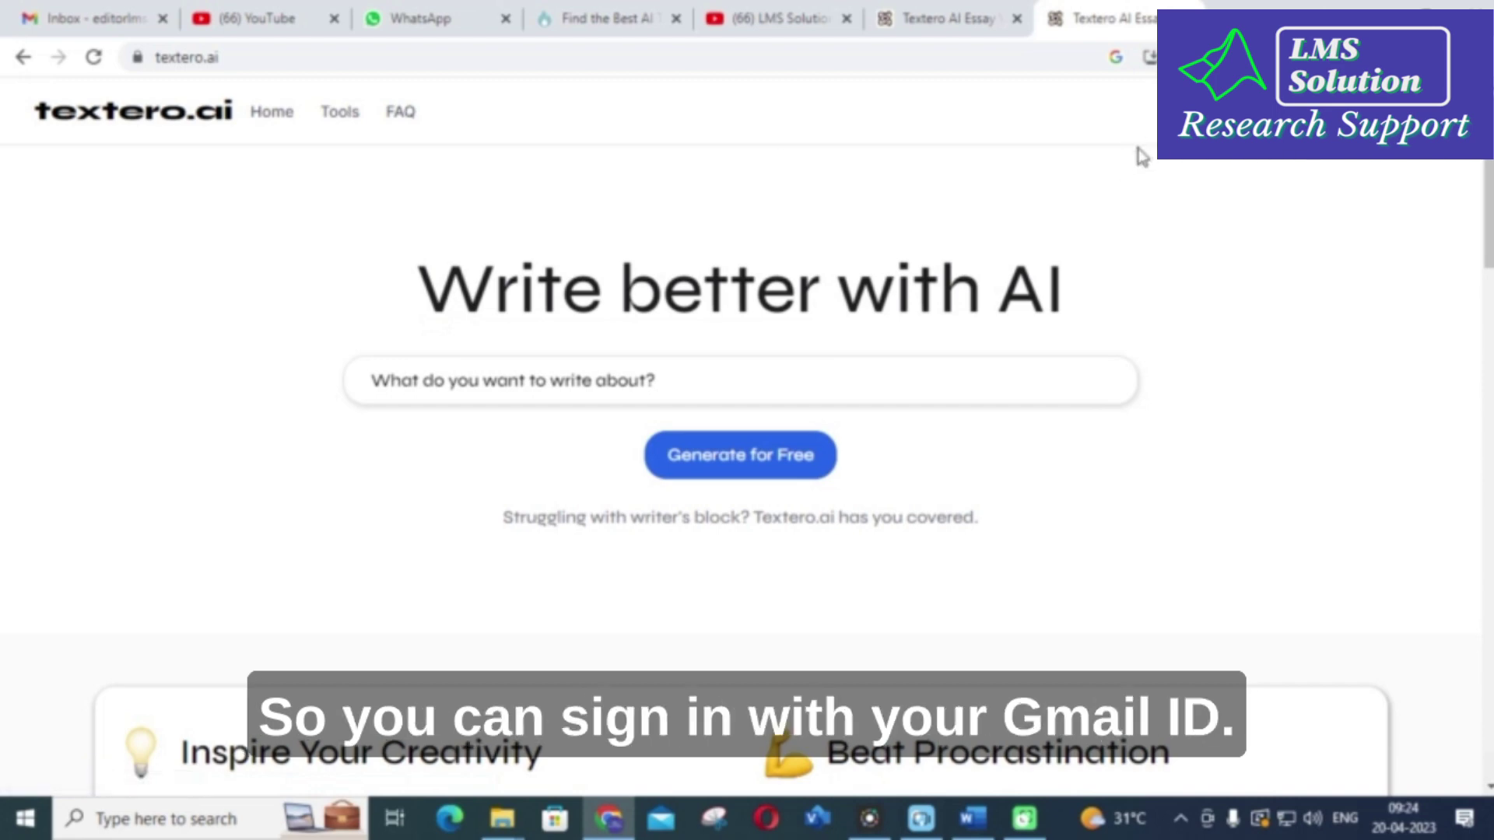
left_click(937, 17)
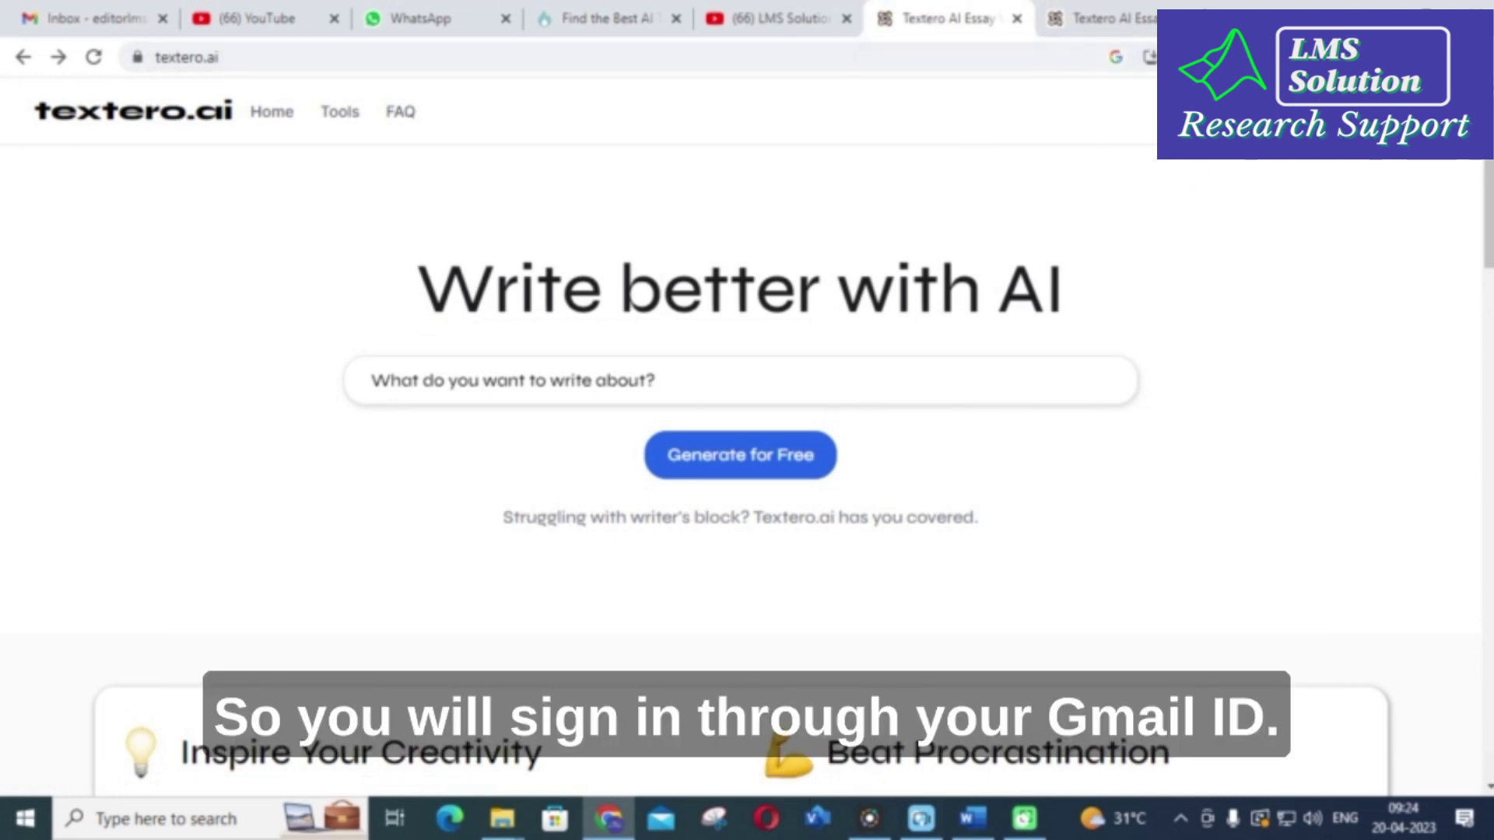
- Look through the Textero home page, examining its writing and coding tools and the FAQ section
scroll(259, 282, "down", 3)
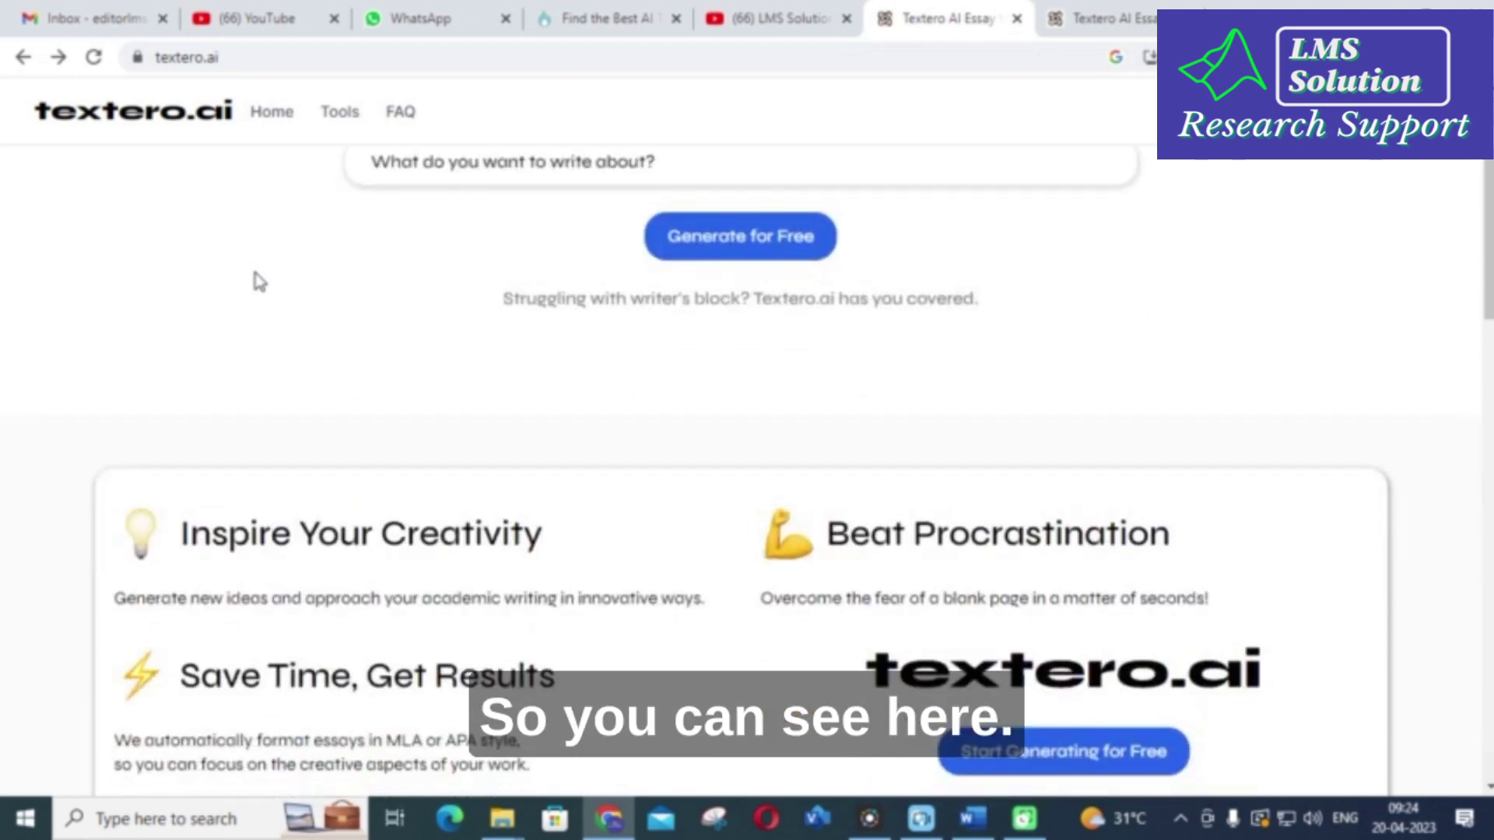
scroll(254, 273, "down", 3)
scroll(253, 272, "down", 5)
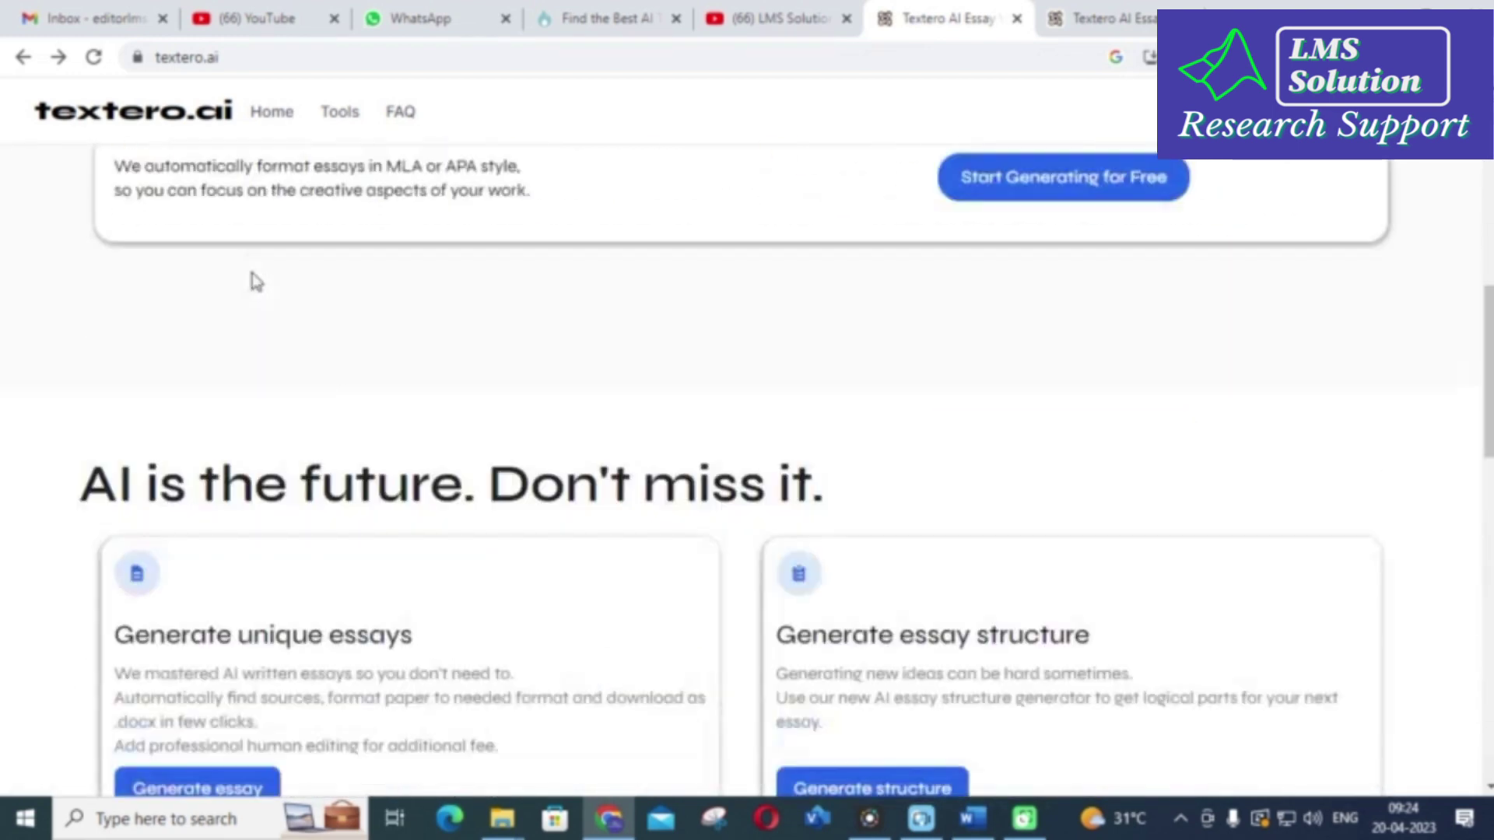
scroll(257, 281, "down", 4)
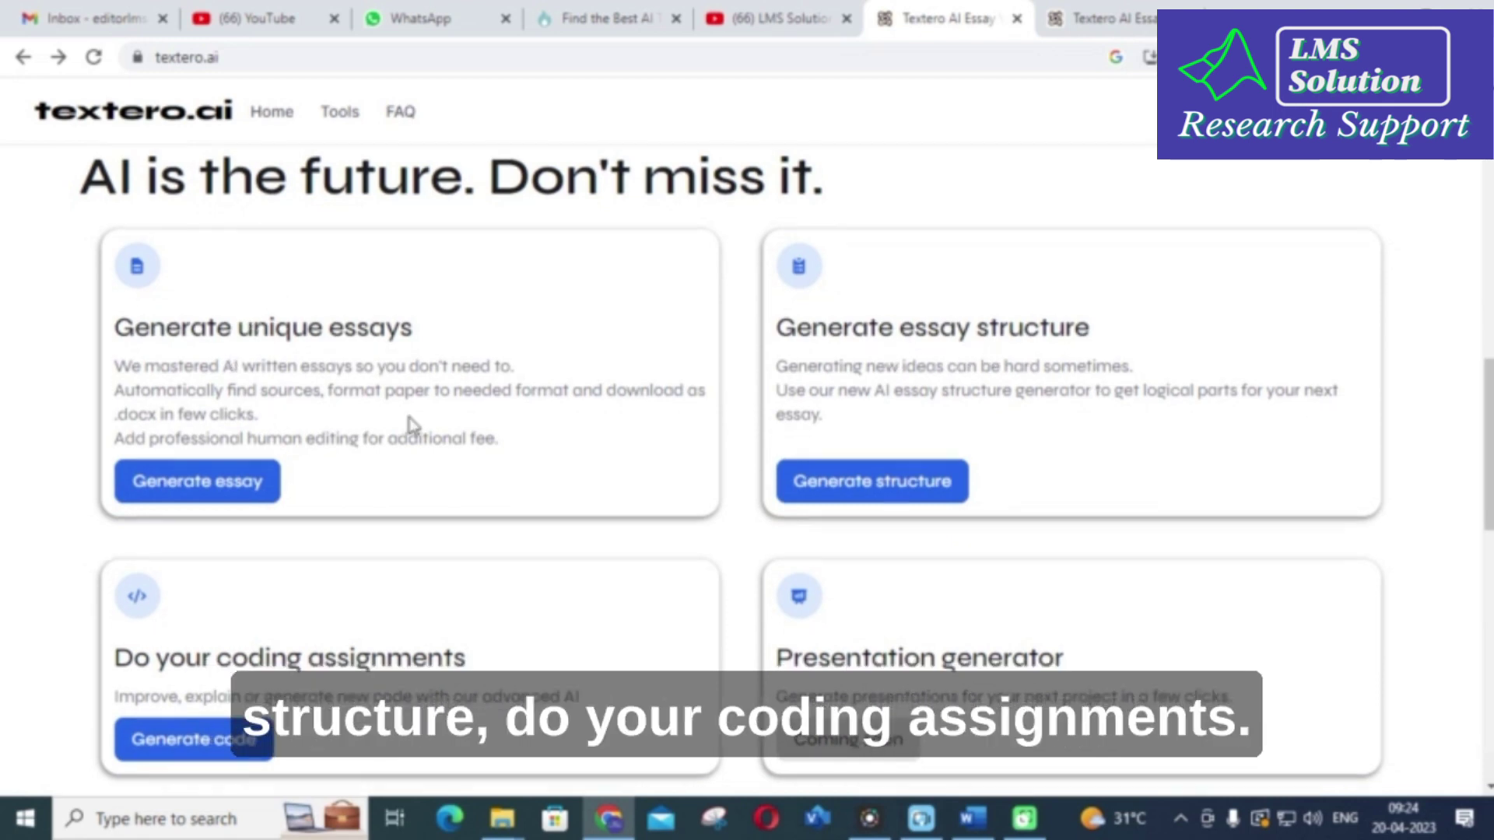
scroll(193, 333, "down", 4)
scroll(471, 352, "down", 4)
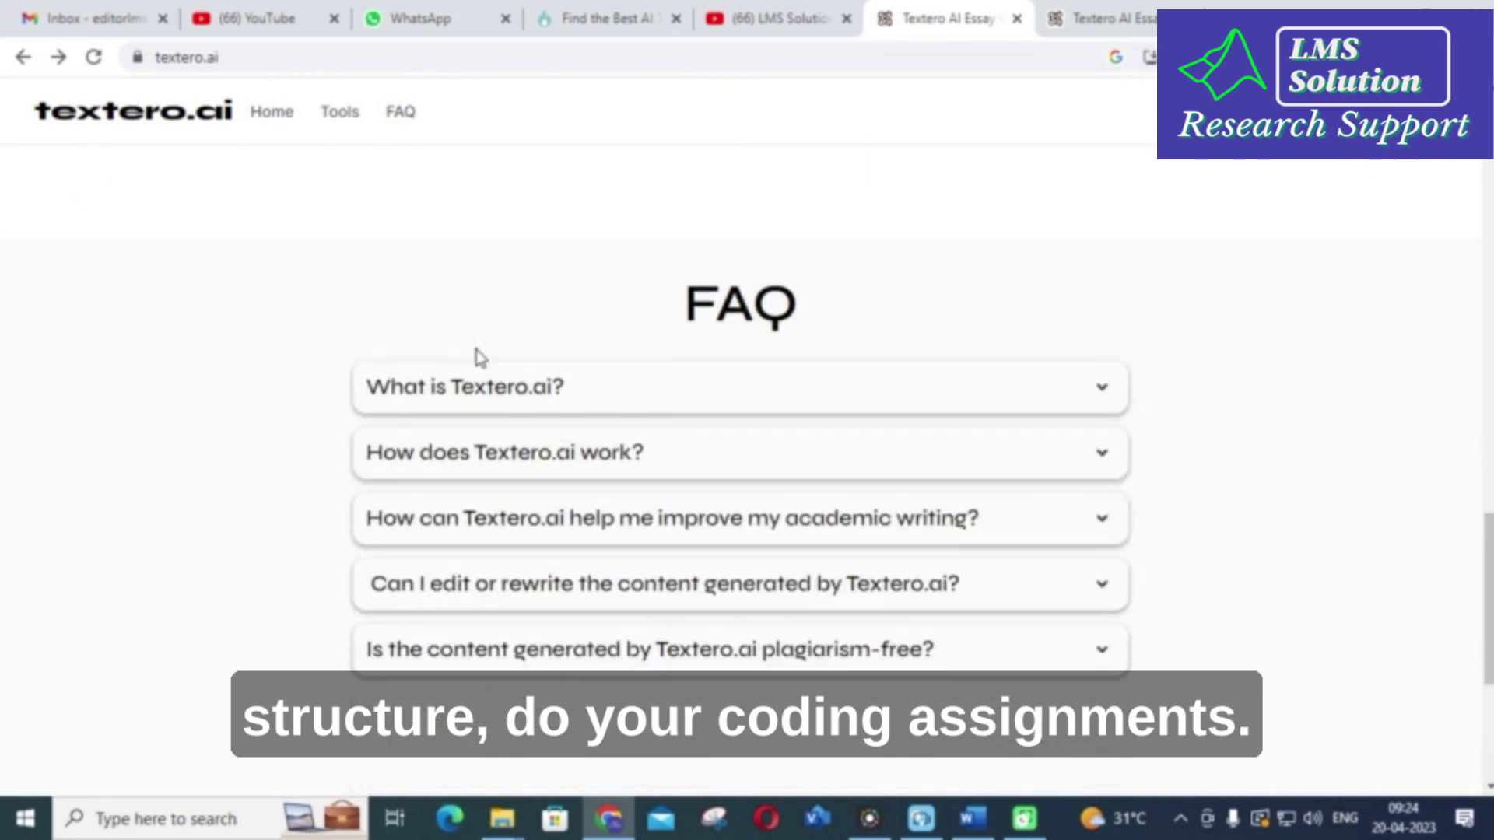
scroll(467, 373, "down", 1)
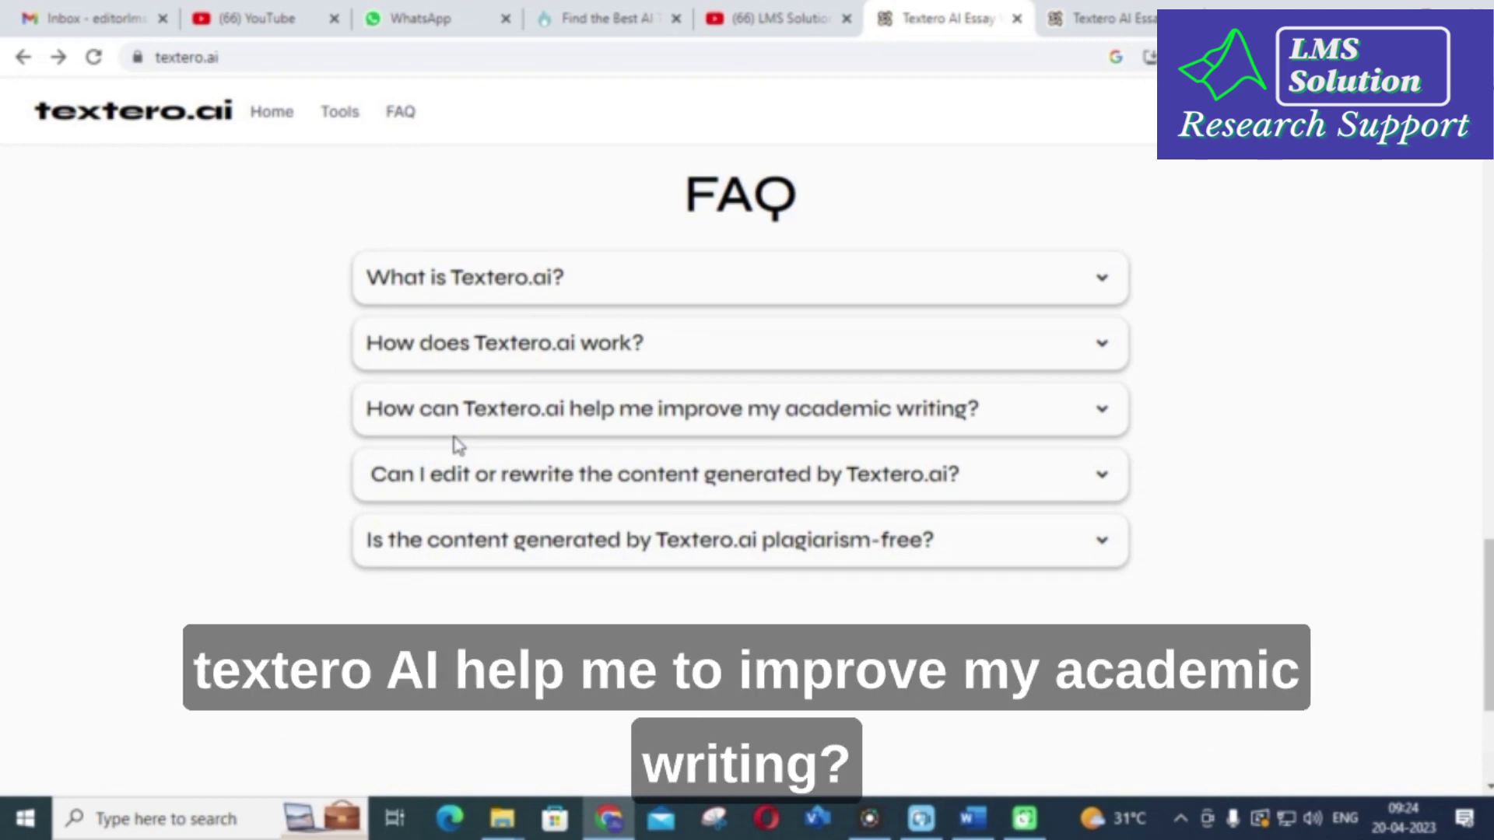
- Expand and read the FAQ answers on improving academic writing and on whether generated content is plagiarism-free
left_click(1100, 411)
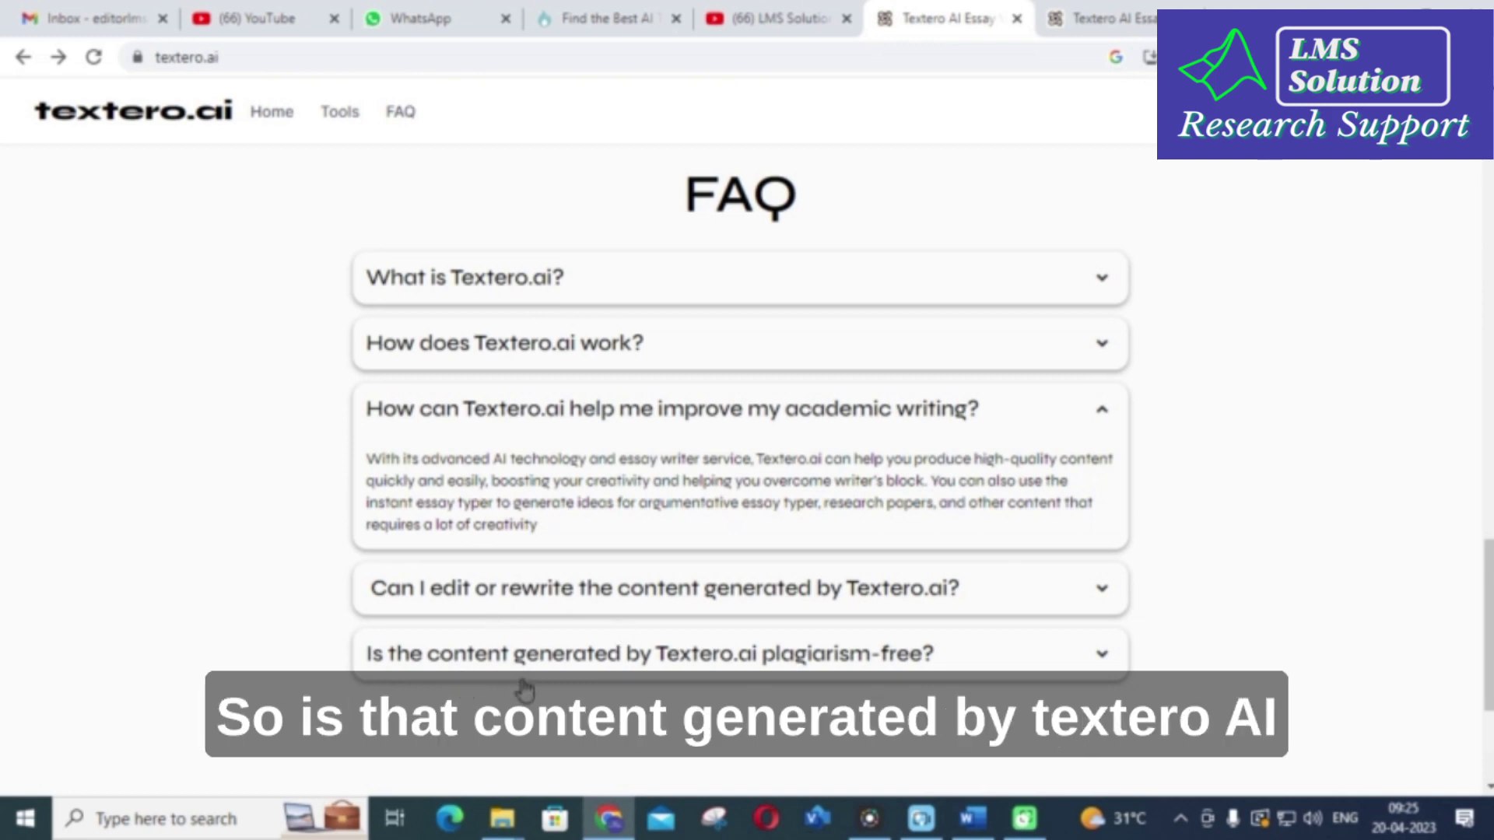
left_click(1105, 656)
scroll(683, 617, "down", 1)
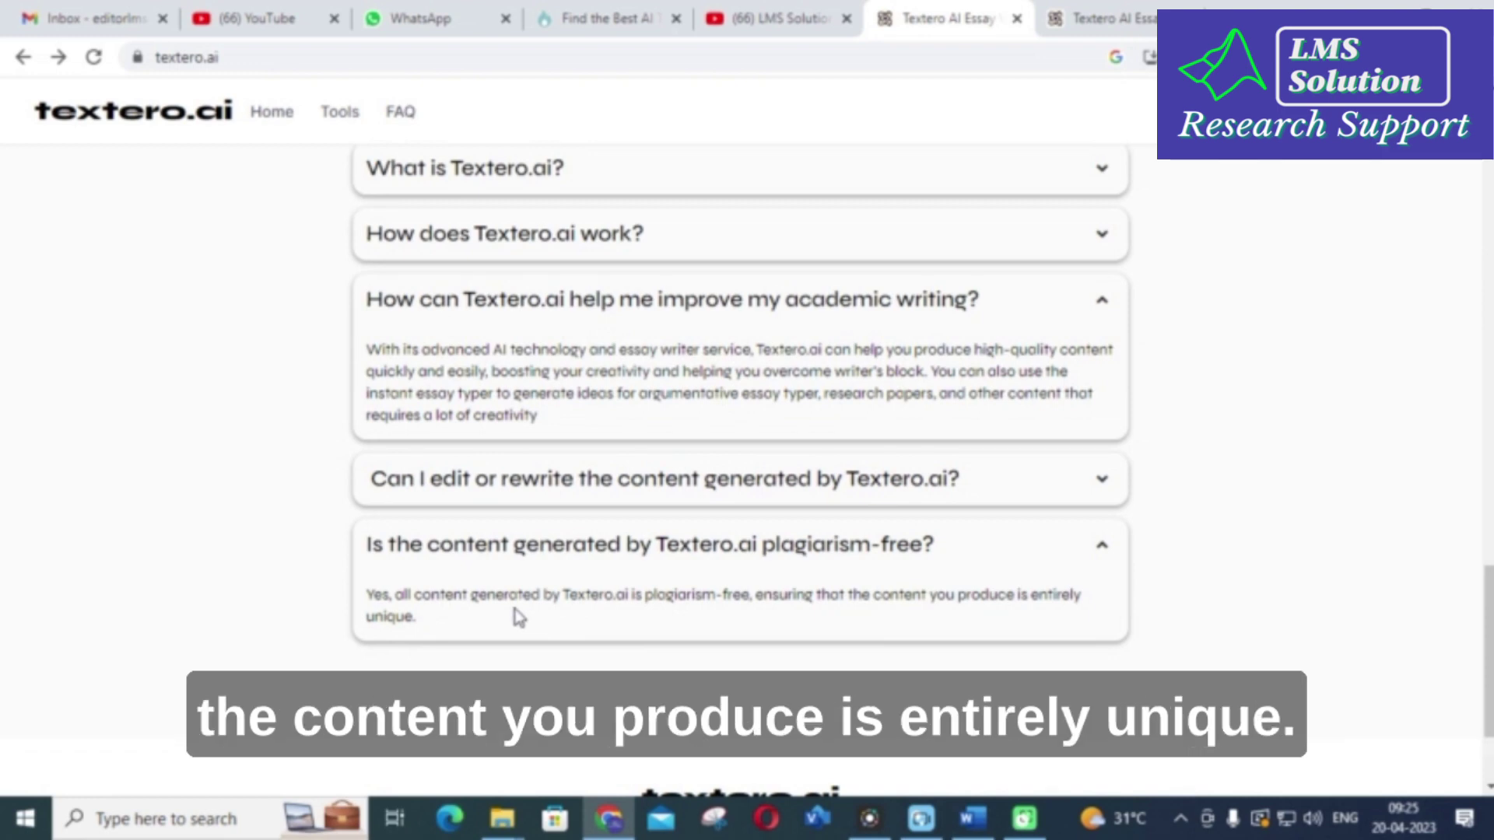
- Open the essay generator from the "Generate unique essays" tool on the home page
scroll(237, 425, "up", 5)
scroll(233, 421, "up", 1)
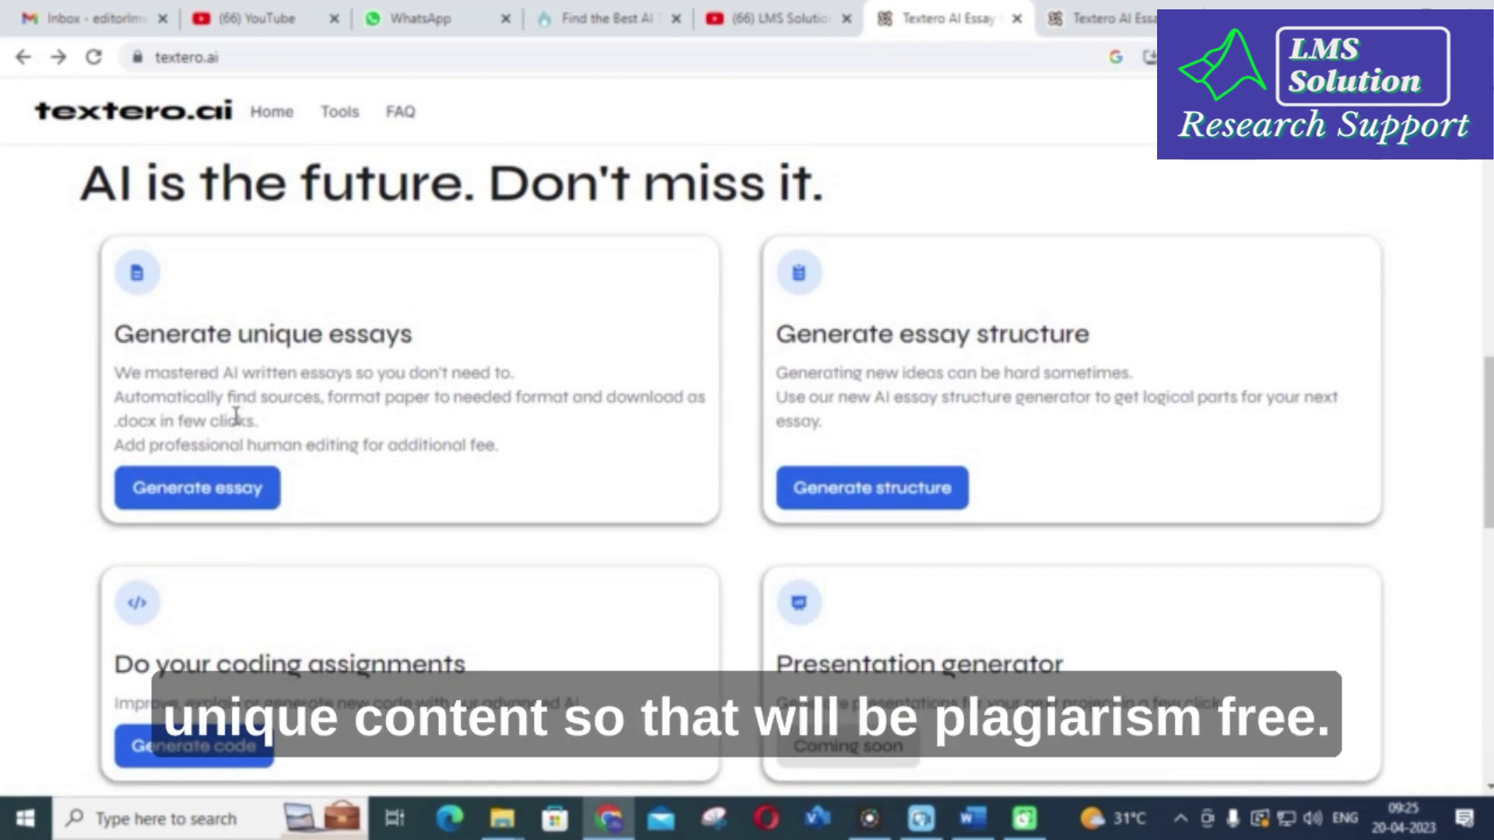
scroll(51, 326, "down", 1)
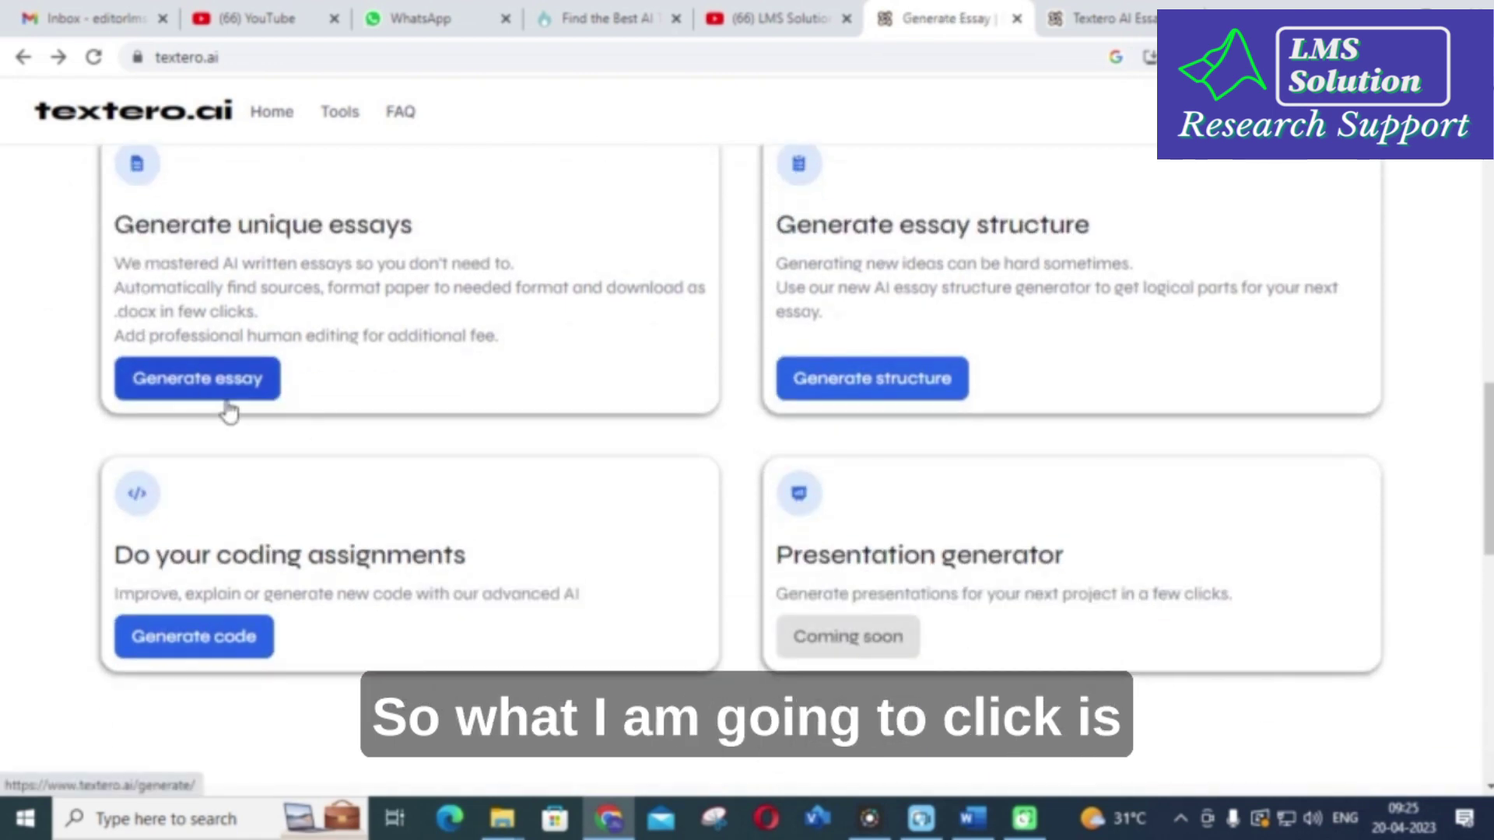
left_click(257, 386)
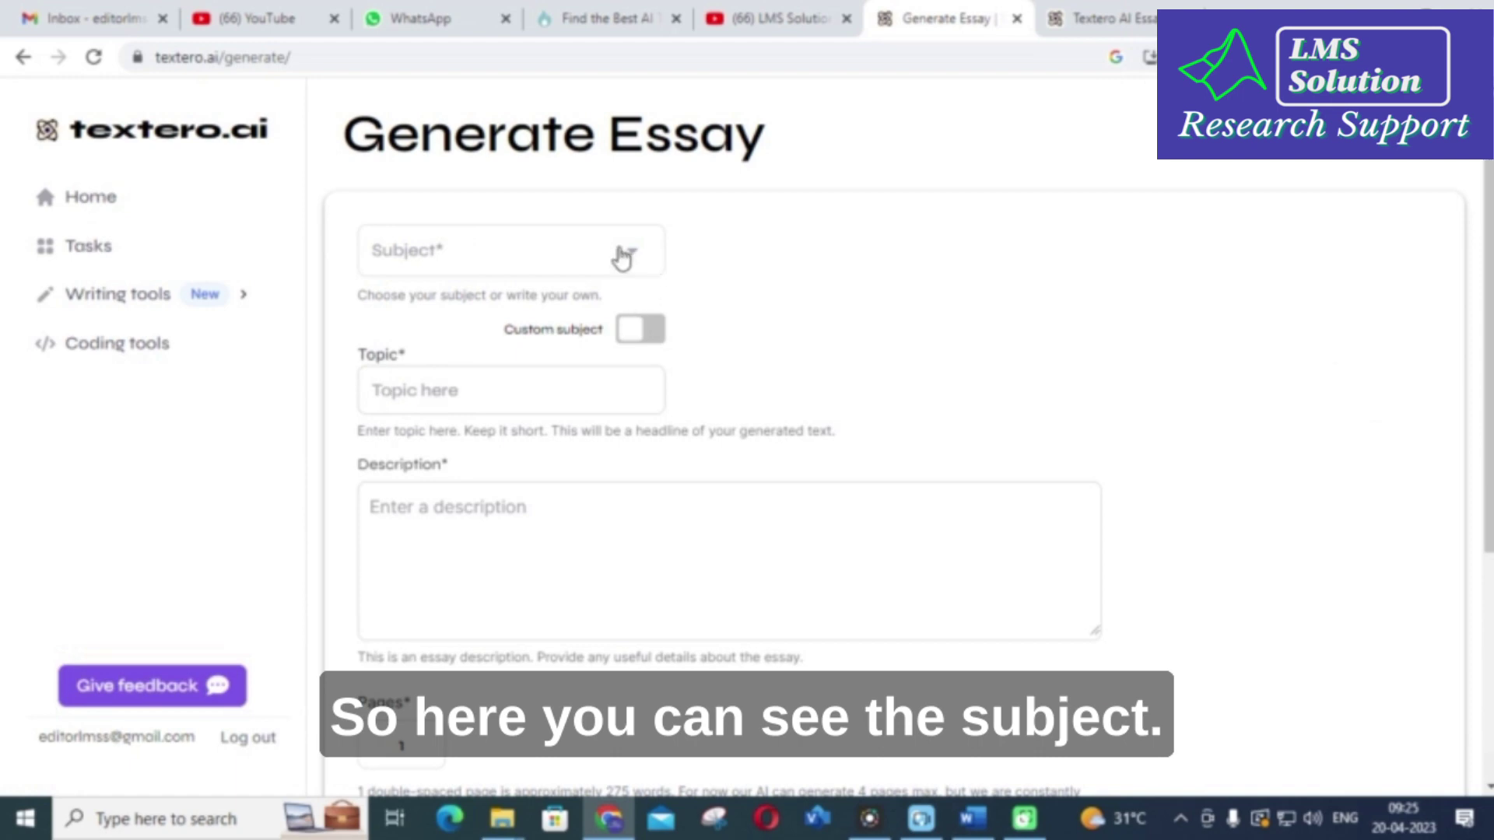
- Set the essay's subject to Electrical Engineering and its topic to "renewable energy in future power sector"
left_click(623, 257)
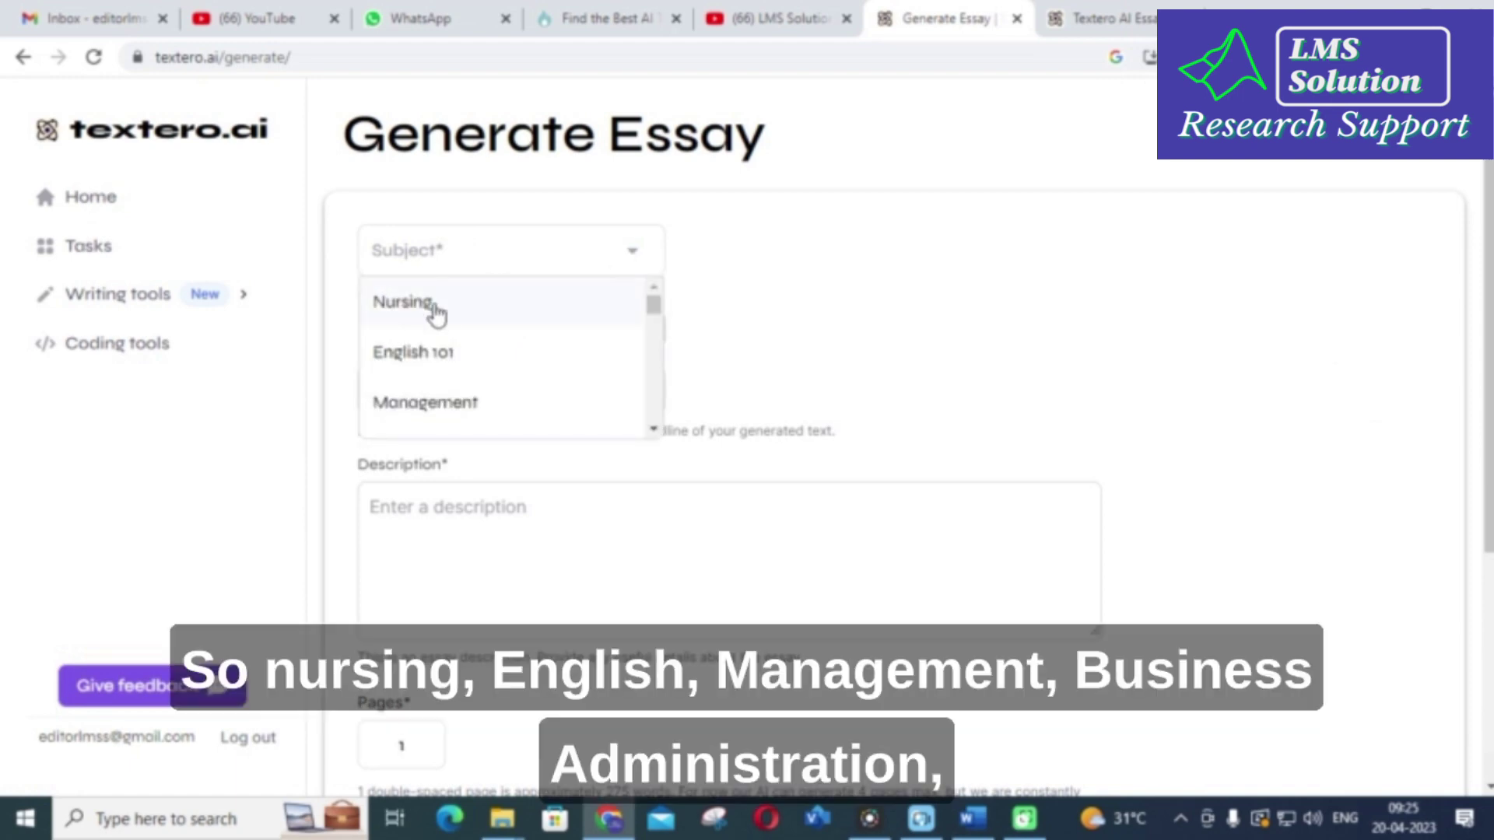
scroll(430, 389, "down", 3)
scroll(467, 370, "up", 2)
scroll(470, 366, "down", 2)
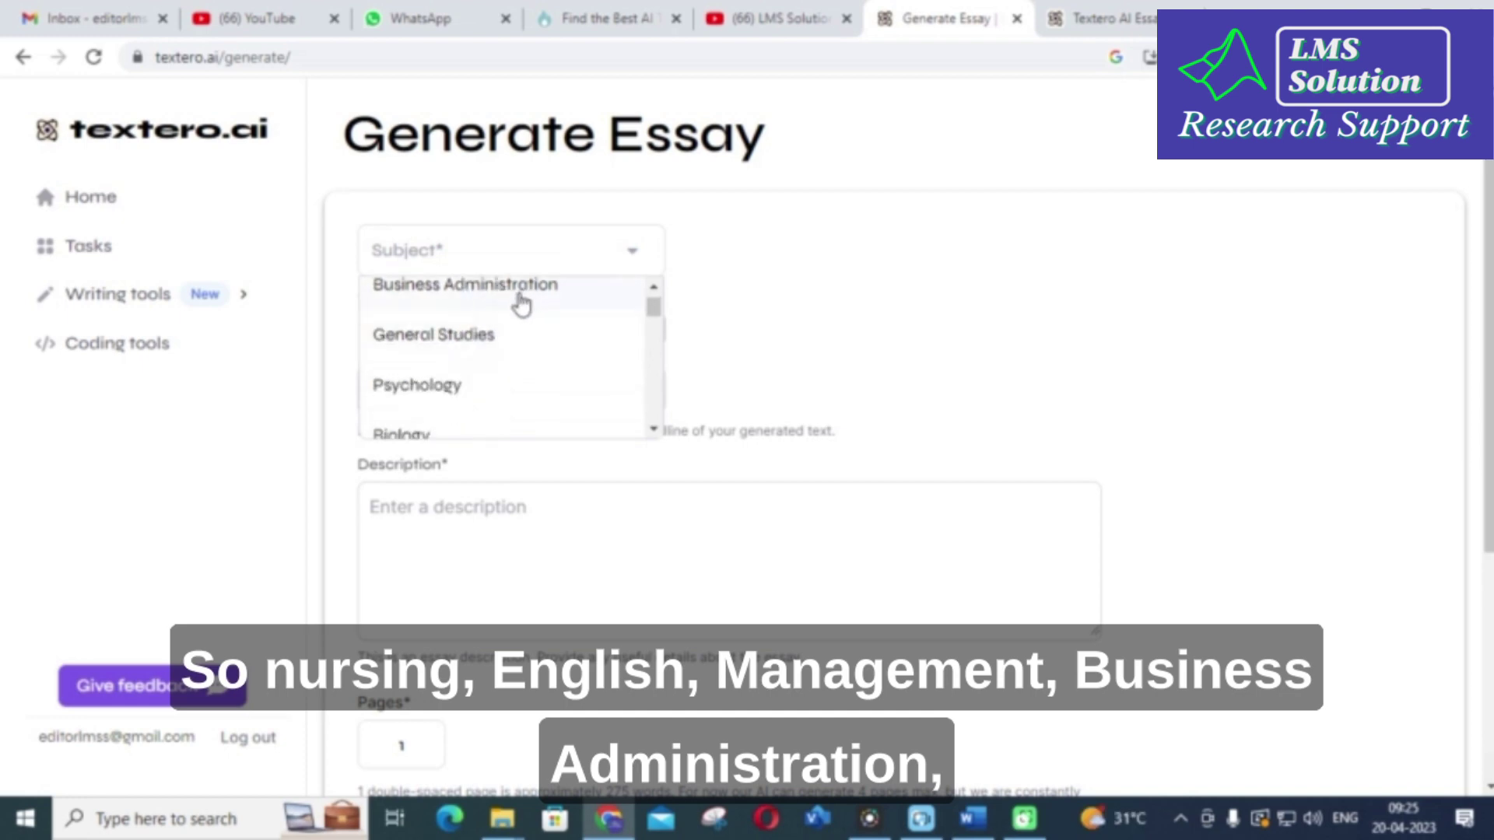
scroll(490, 300, "down", 2)
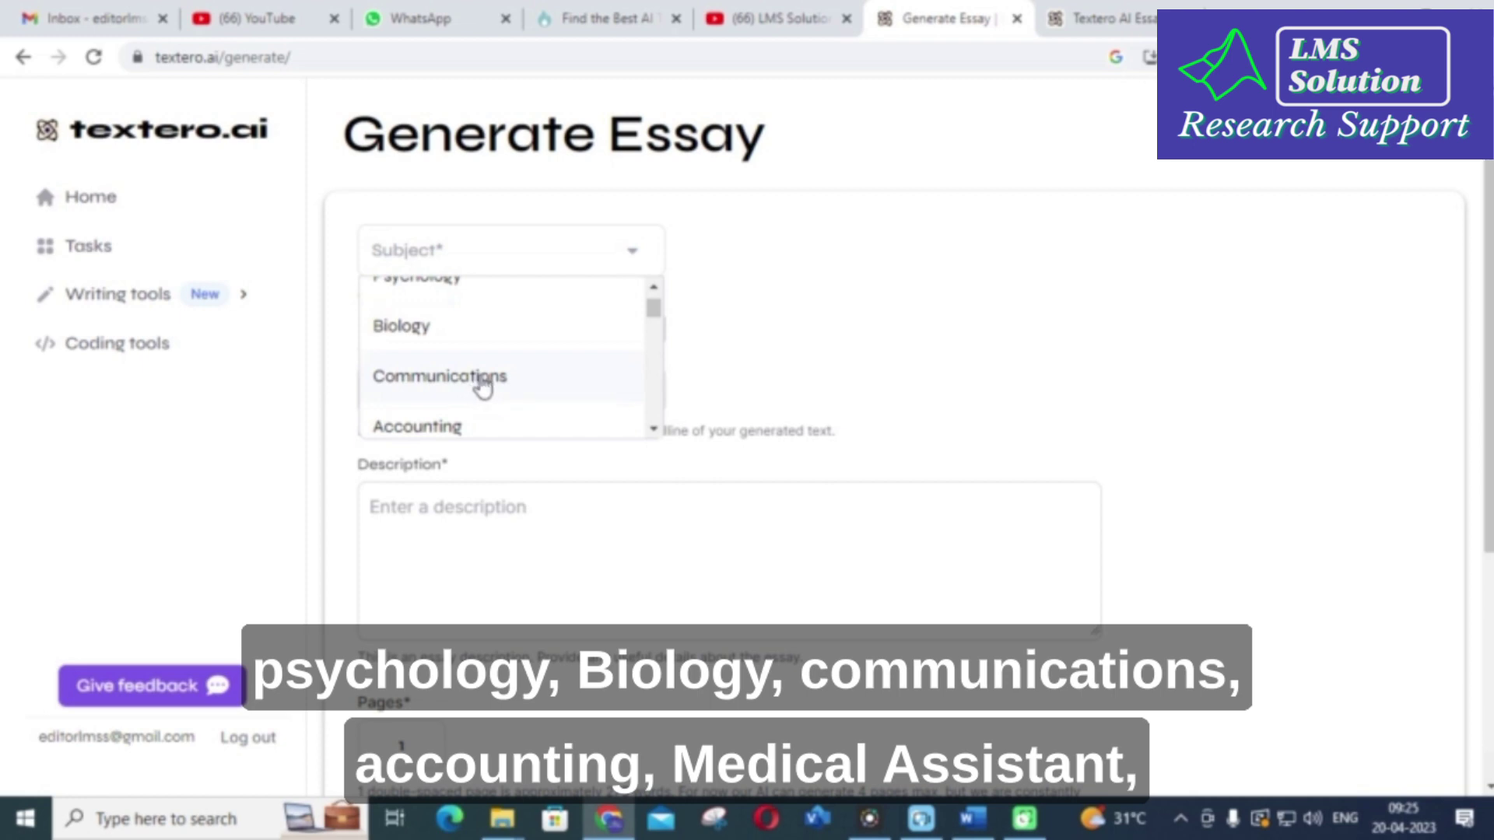
scroll(477, 383, "down", 2)
scroll(481, 376, "down", 2)
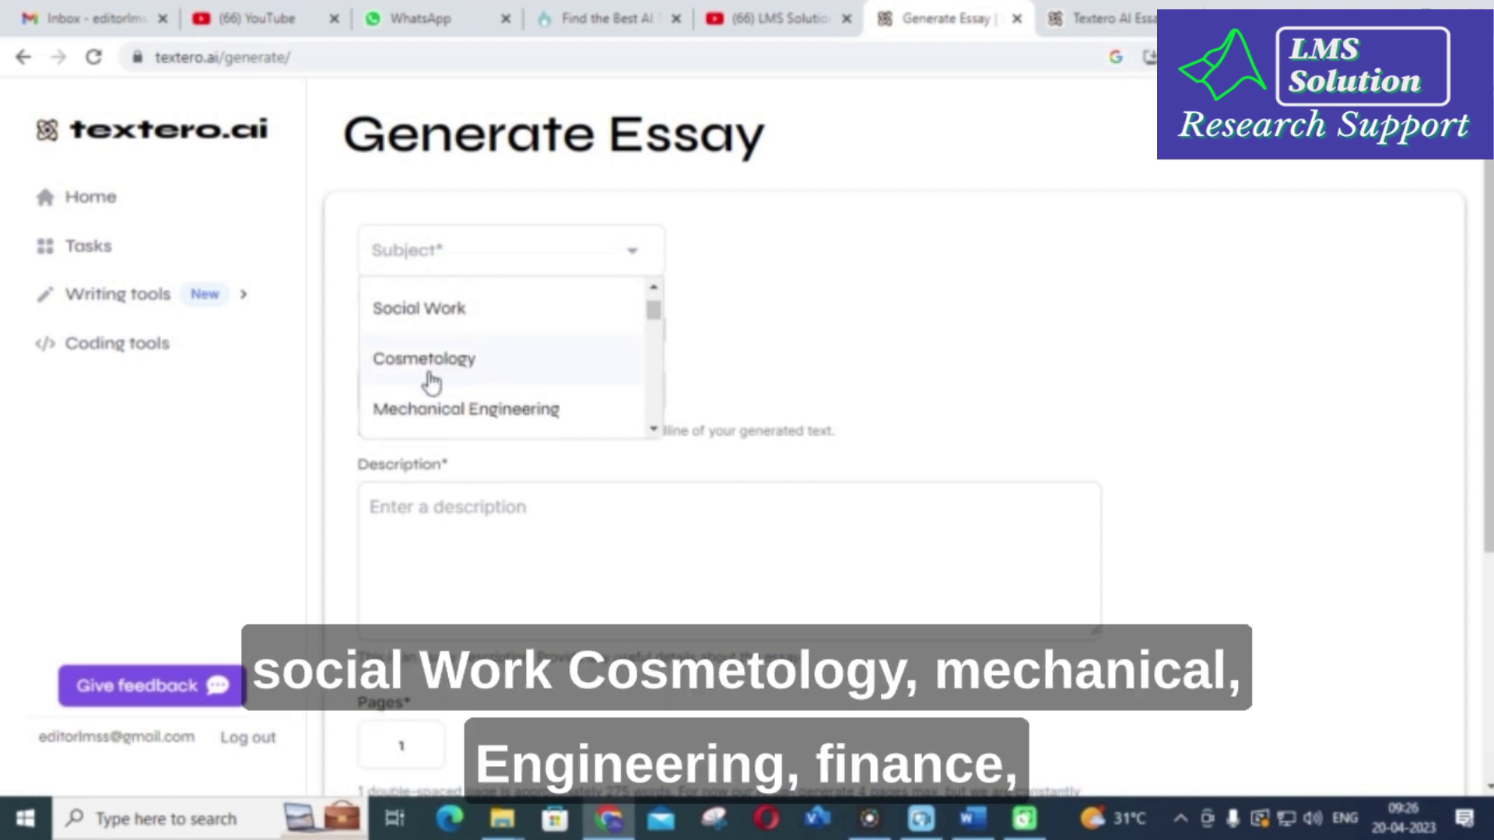
scroll(453, 389, "down", 2)
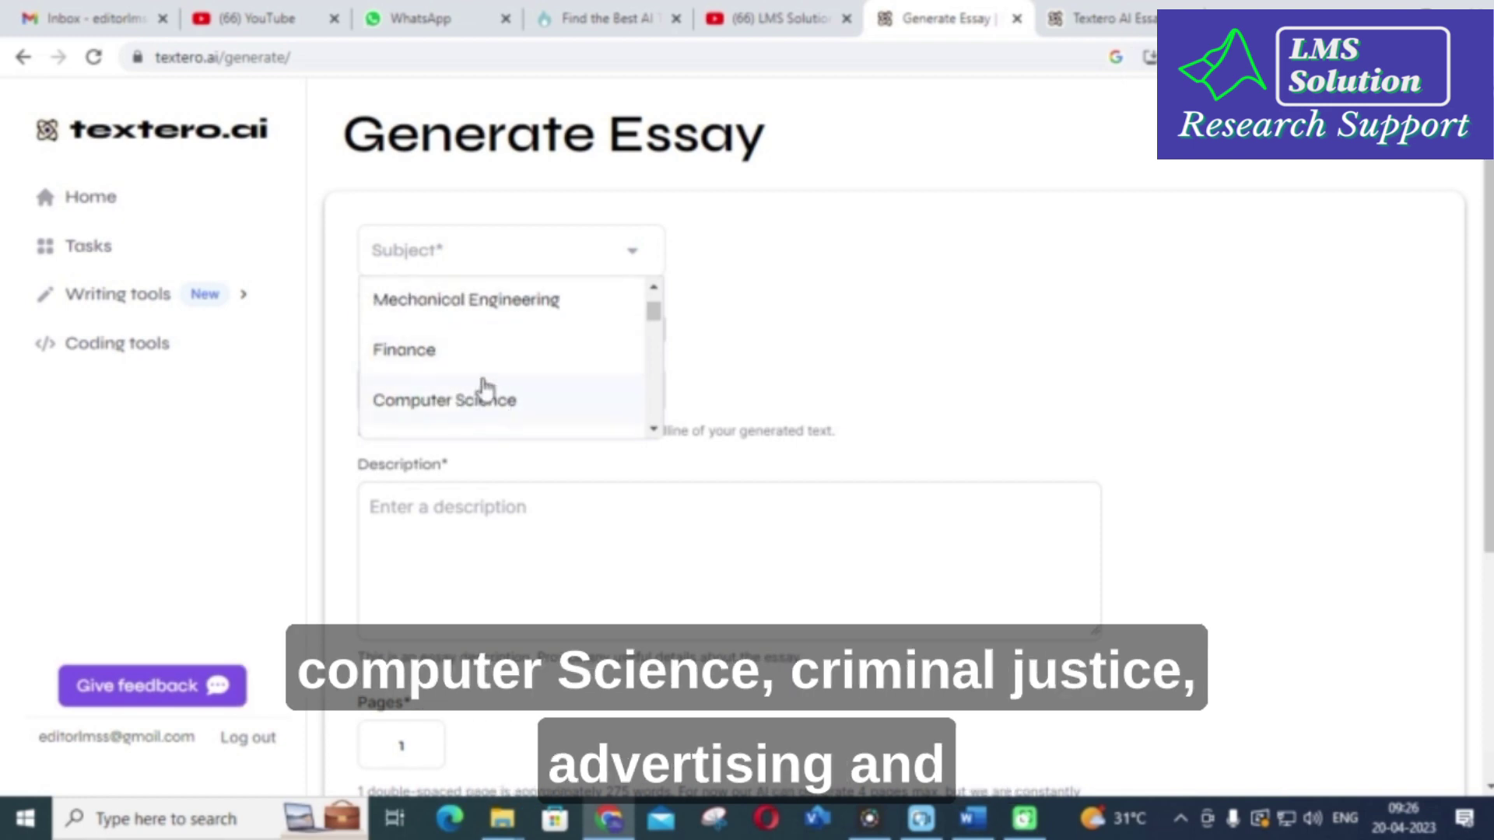
scroll(477, 400, "down", 2)
scroll(463, 348, "down", 2)
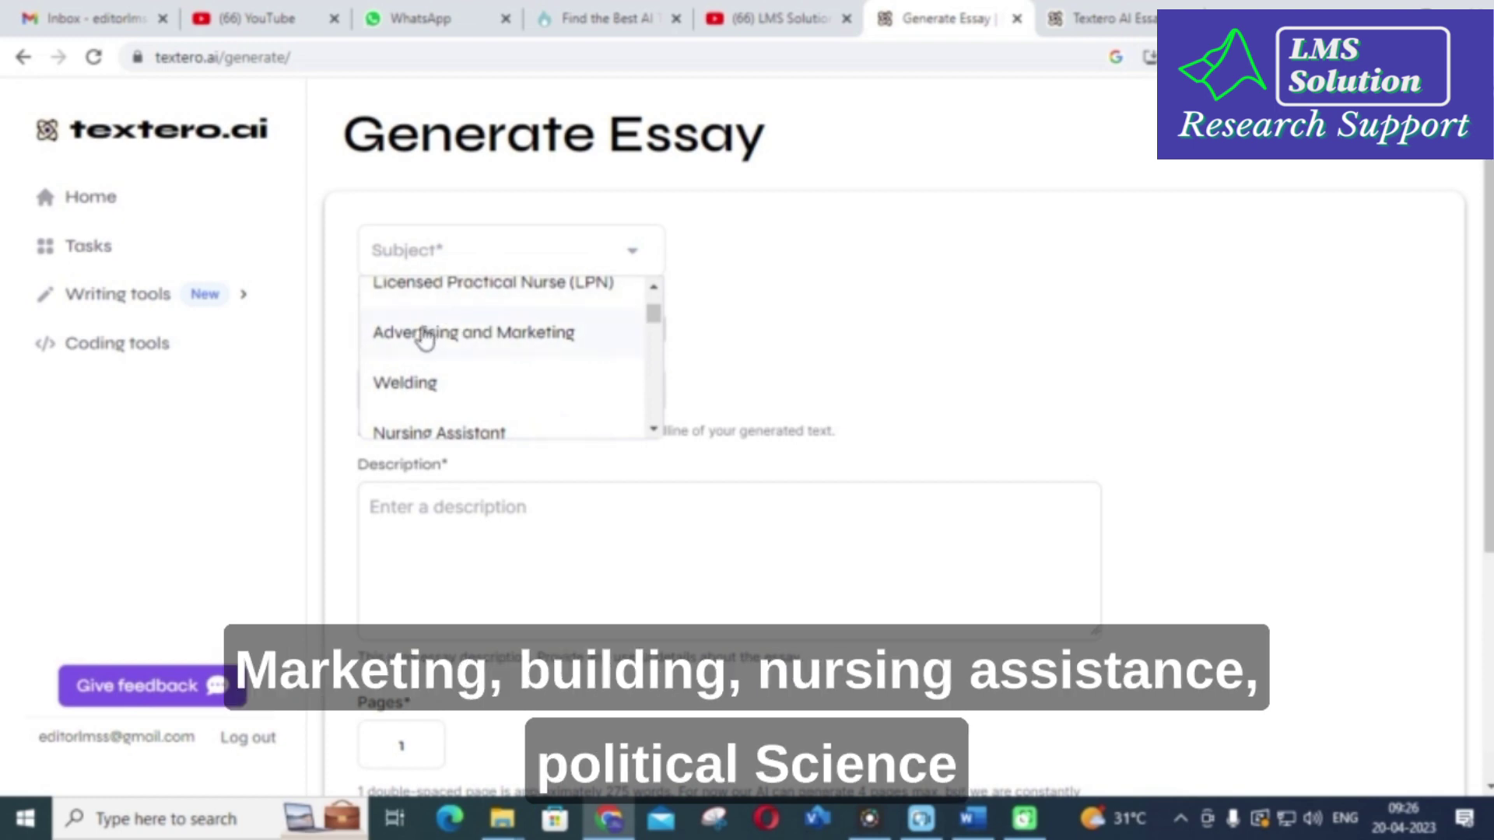
scroll(424, 339, "down", 2)
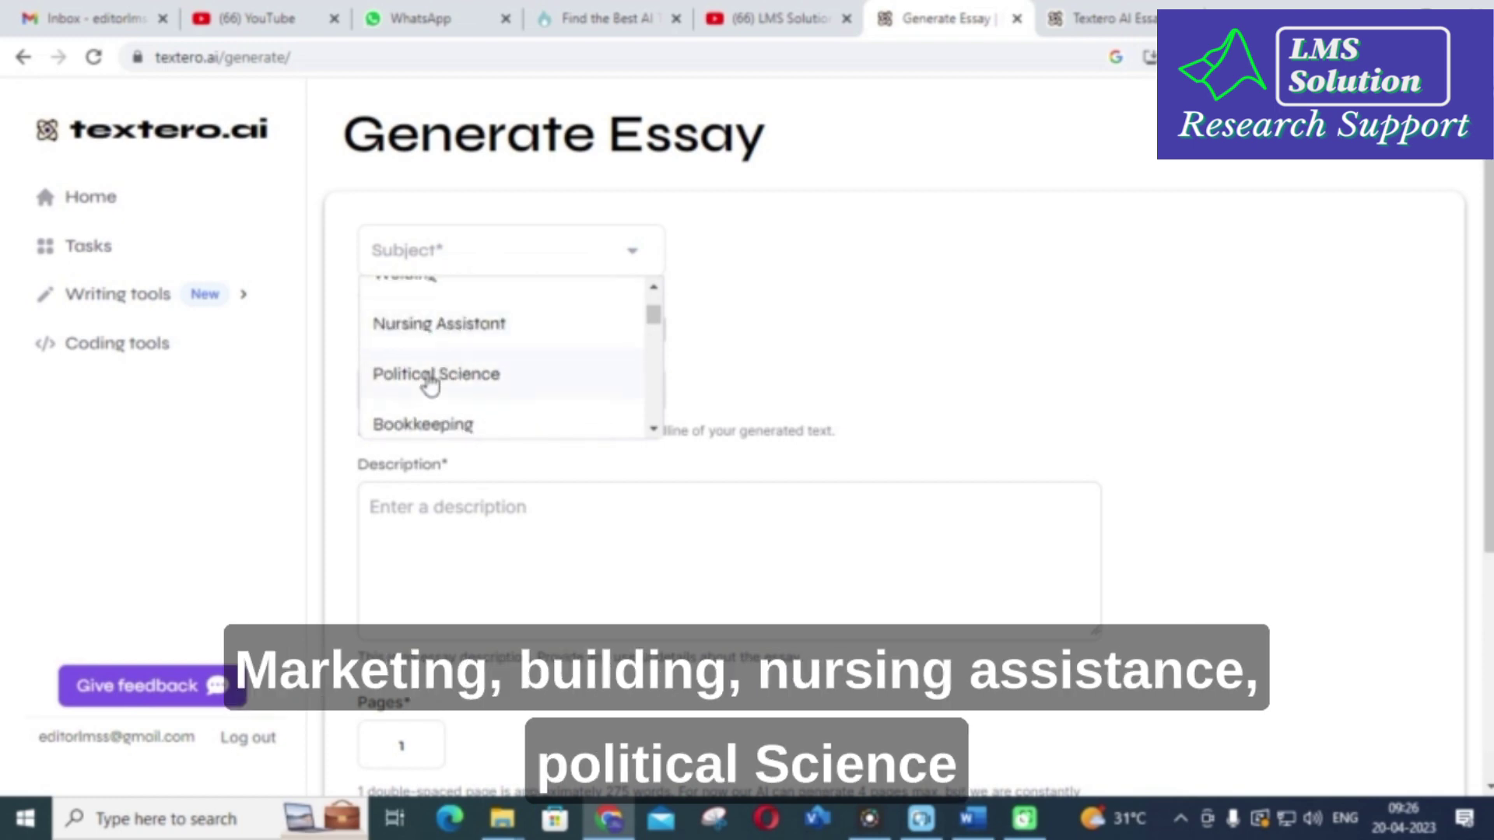
scroll(431, 384, "down", 2)
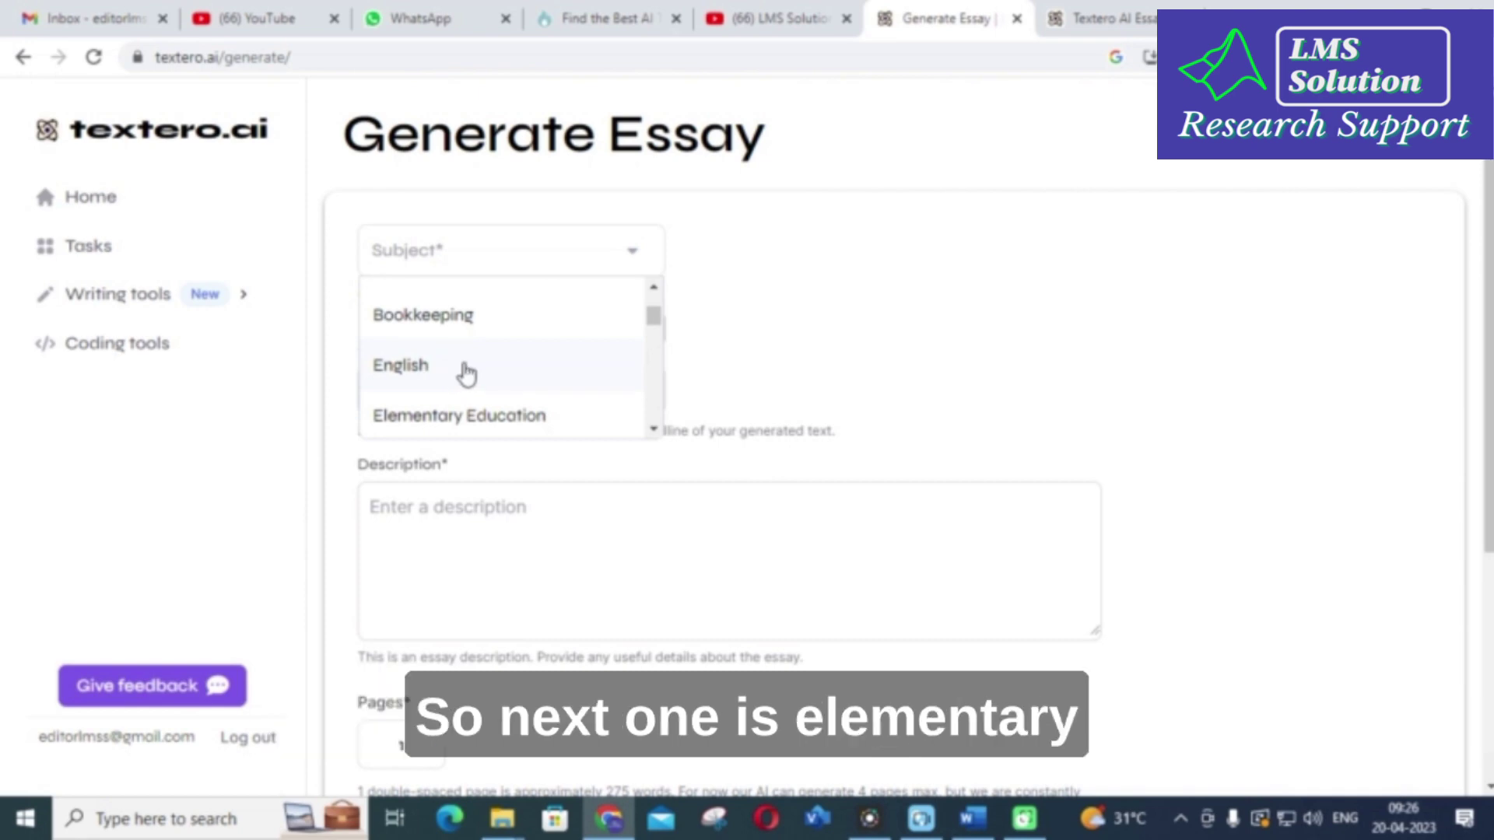
scroll(463, 370, "down", 1)
scroll(455, 327, "down", 1)
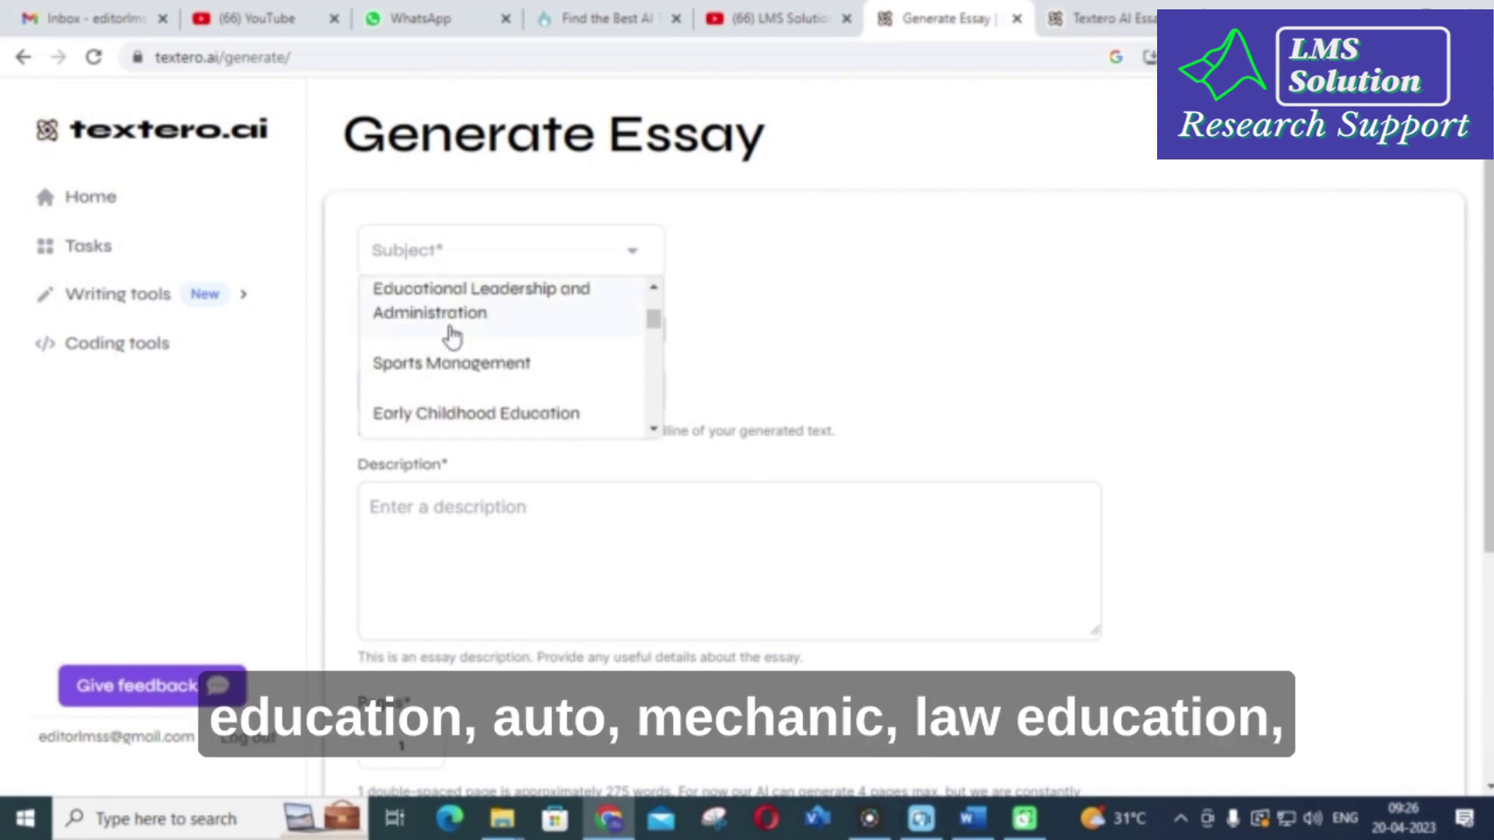
scroll(498, 370, "down", 1)
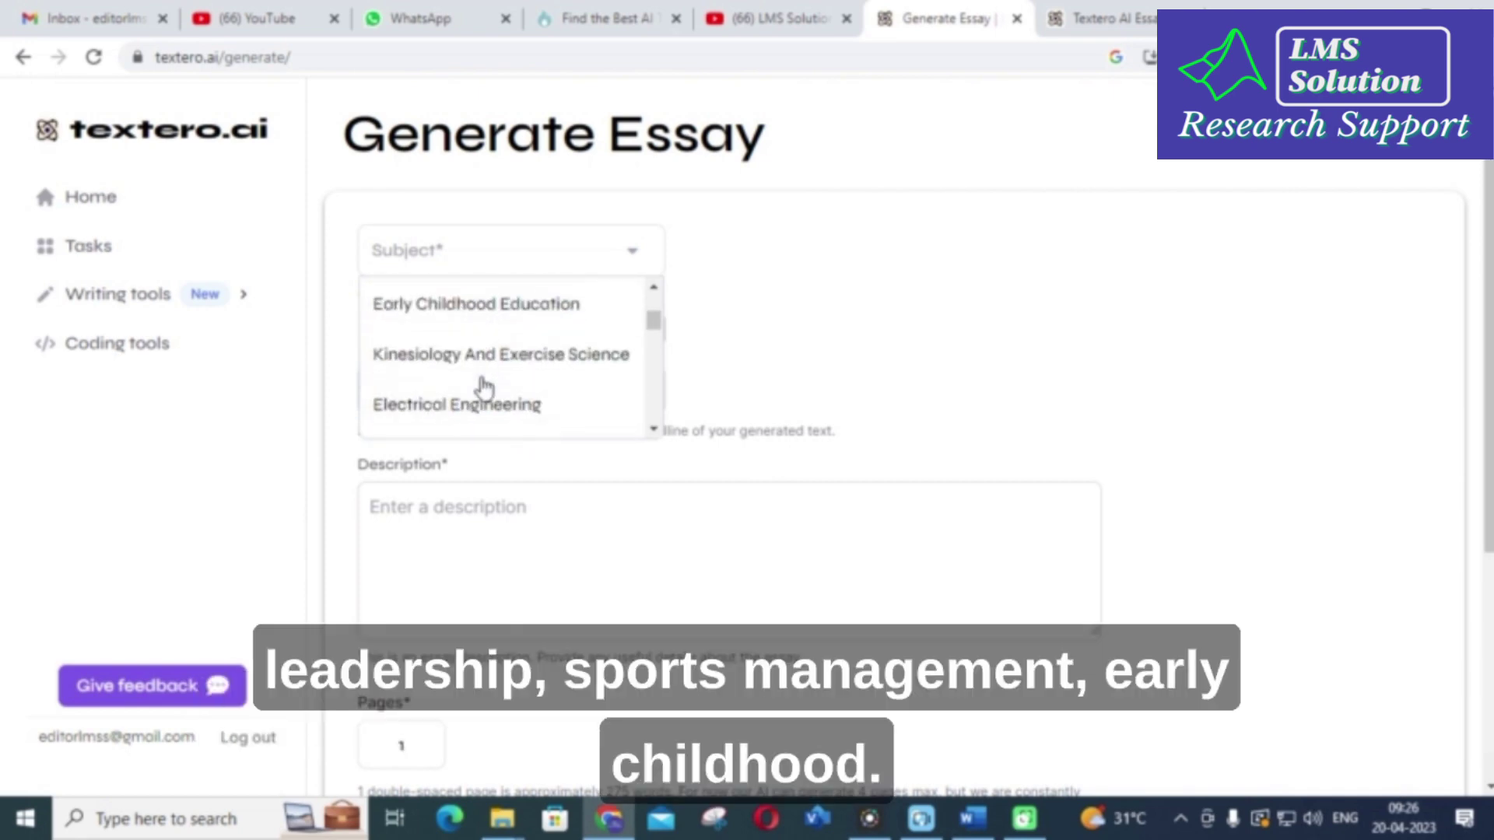
scroll(478, 330, "down", 1)
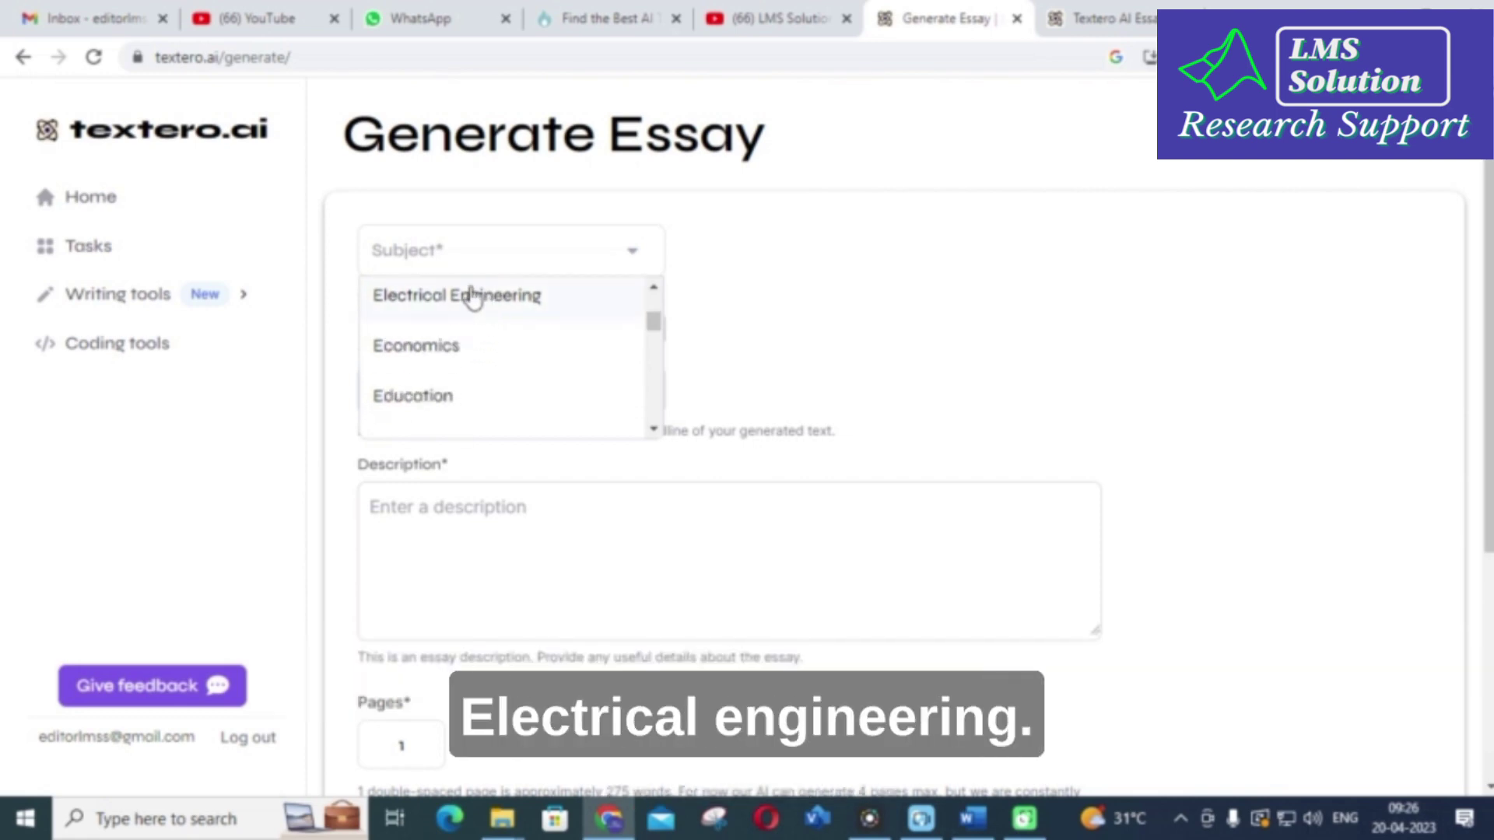
left_click(473, 297)
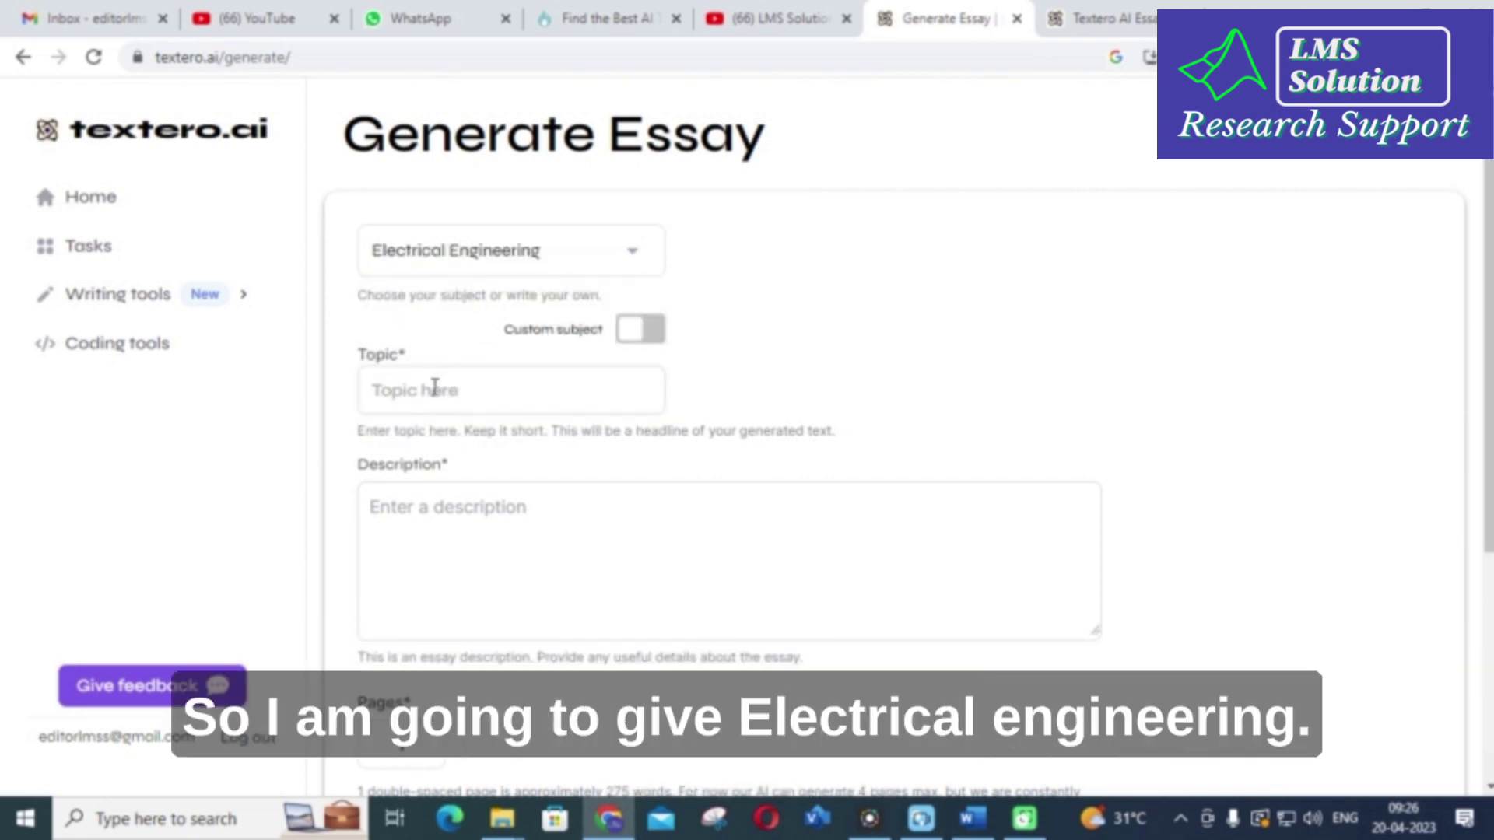
type("renewable energy ")
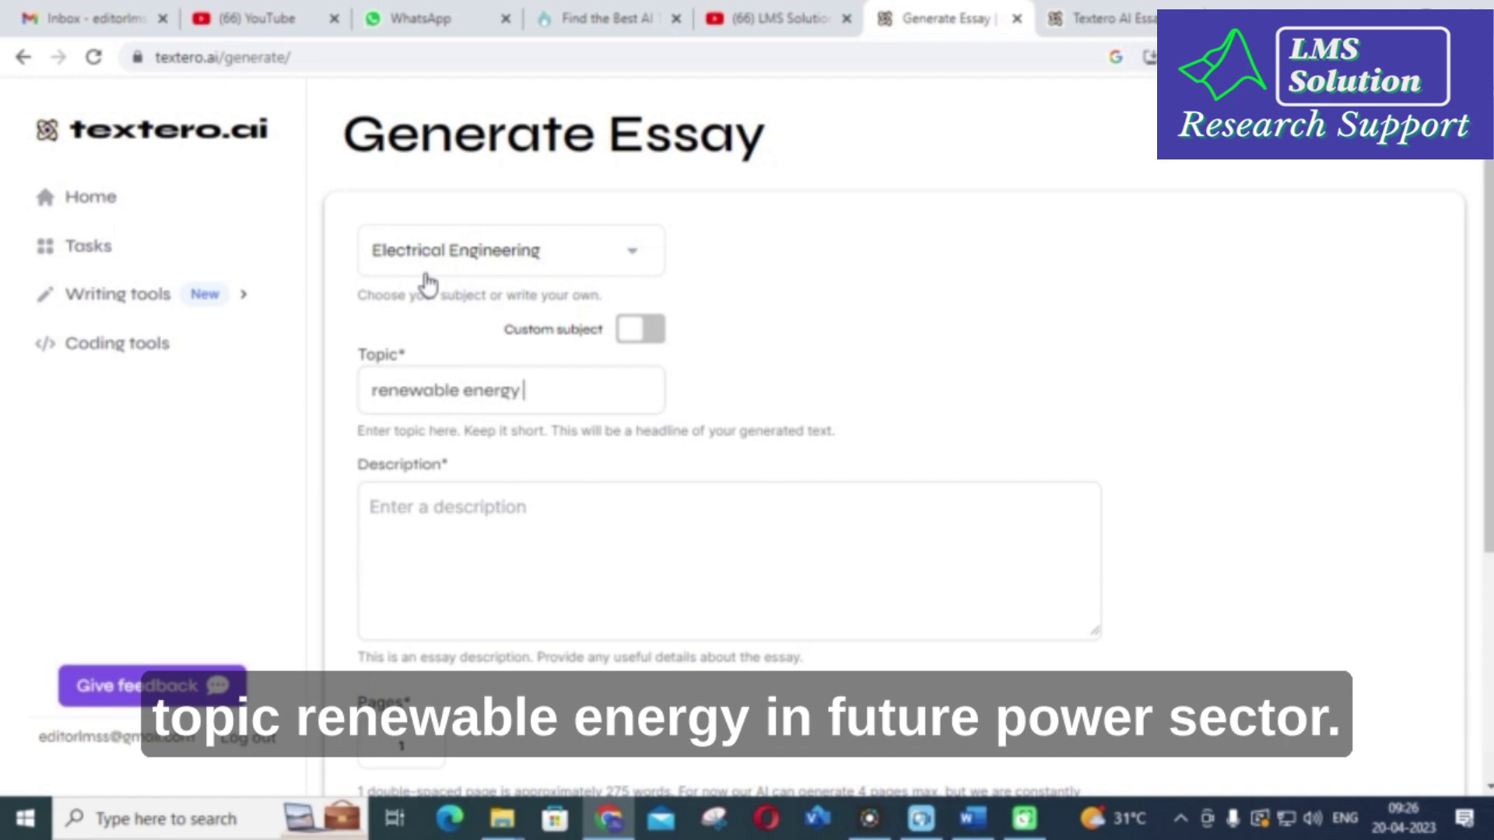
type("in future power sector")
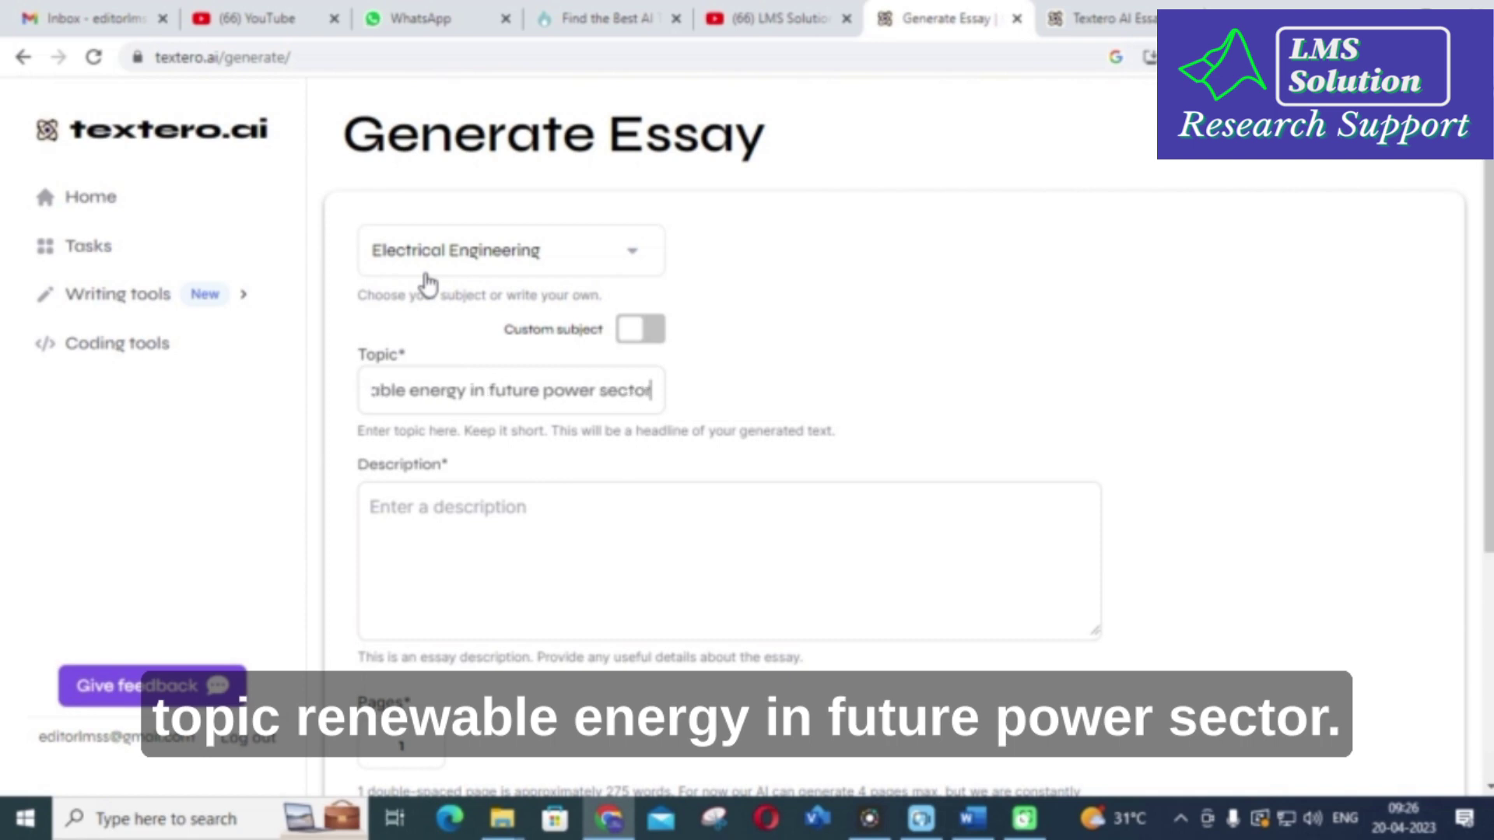
- Enter the essay description "explain briefly about the renewable energy in future power sector"
left_click(481, 541)
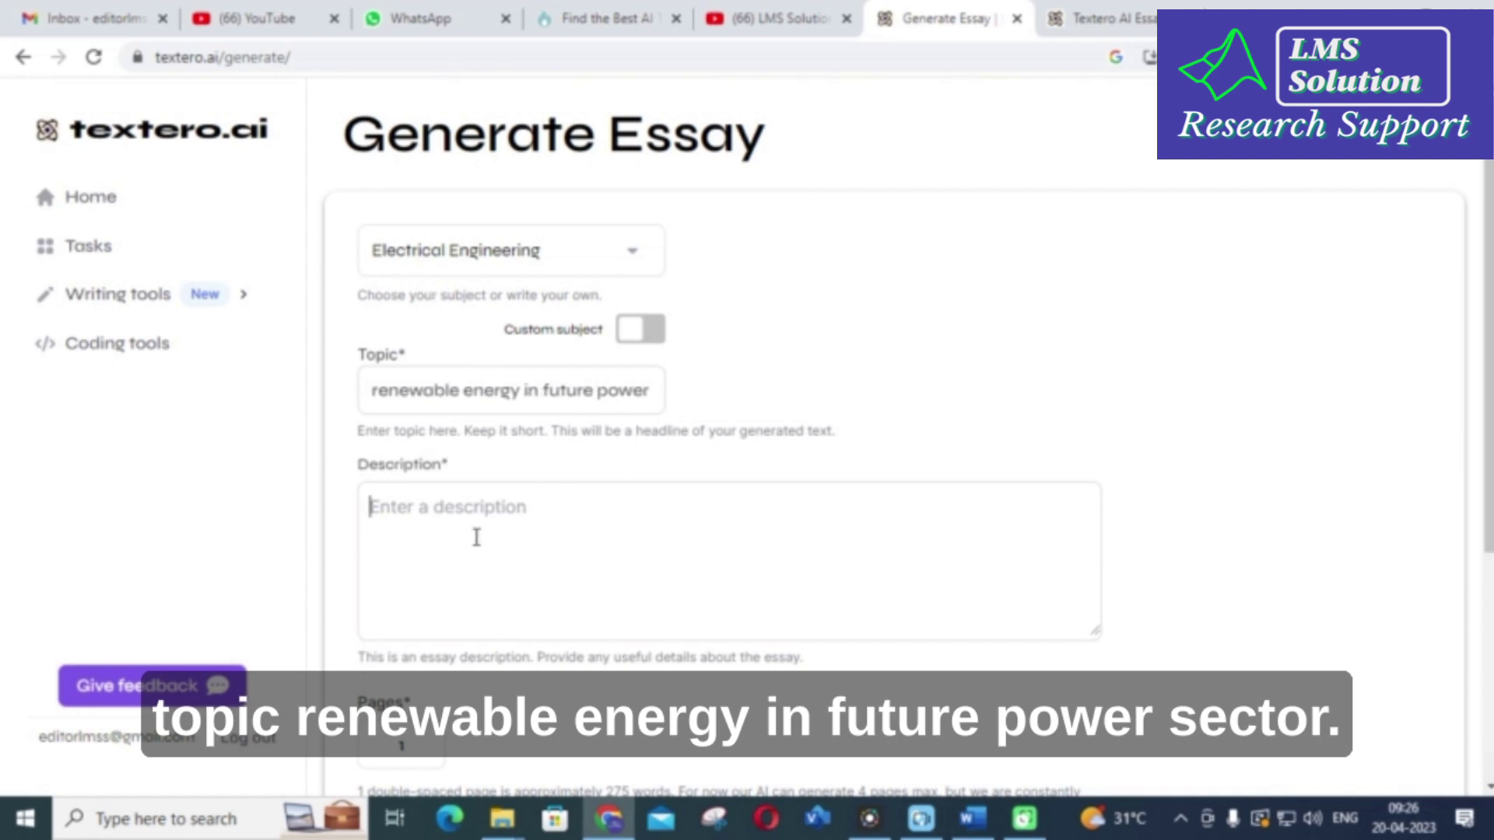
scroll(507, 513, "down", 4)
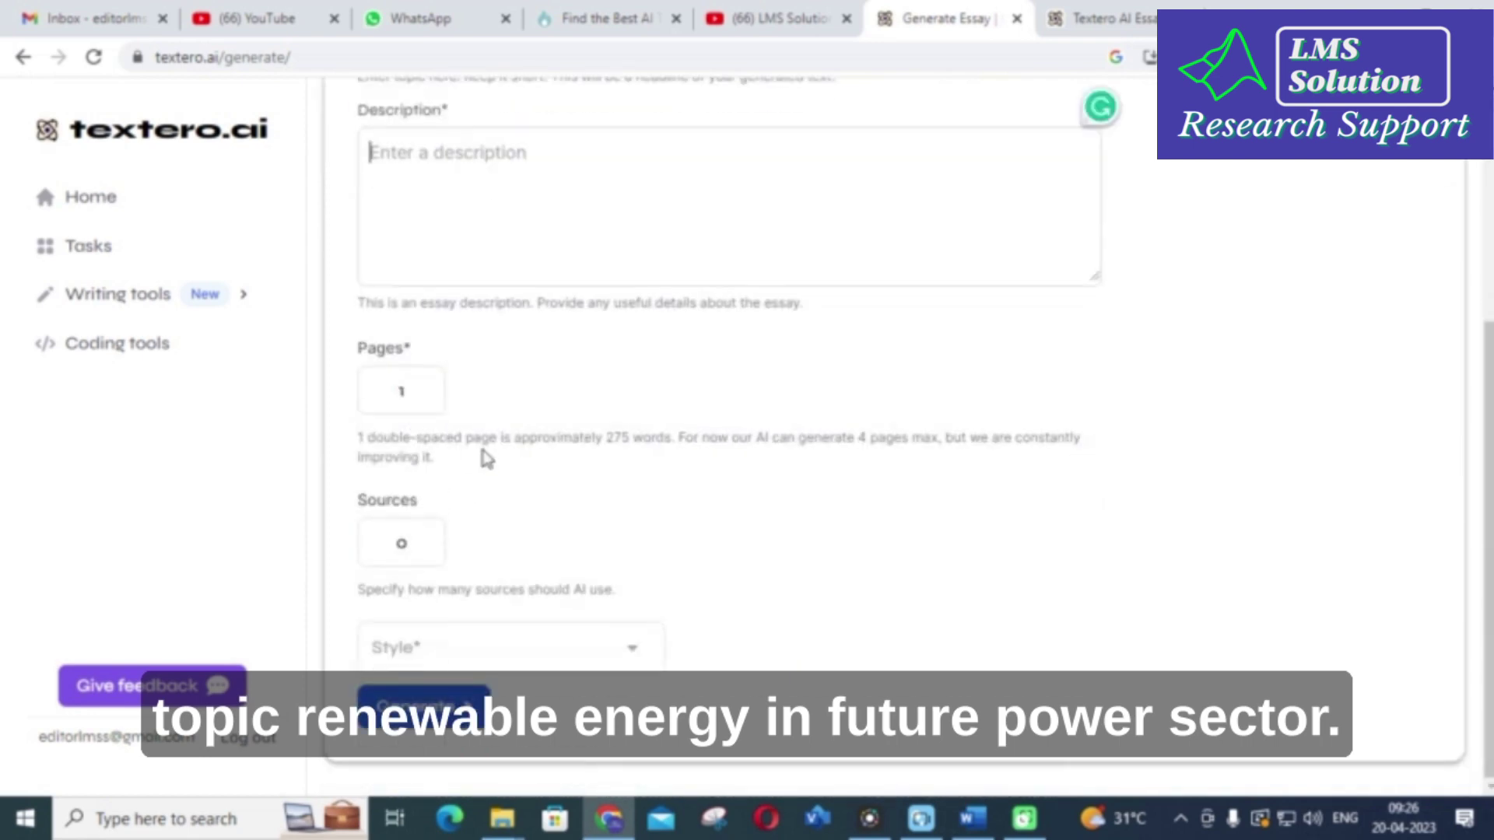
scroll(483, 460, "up", 3)
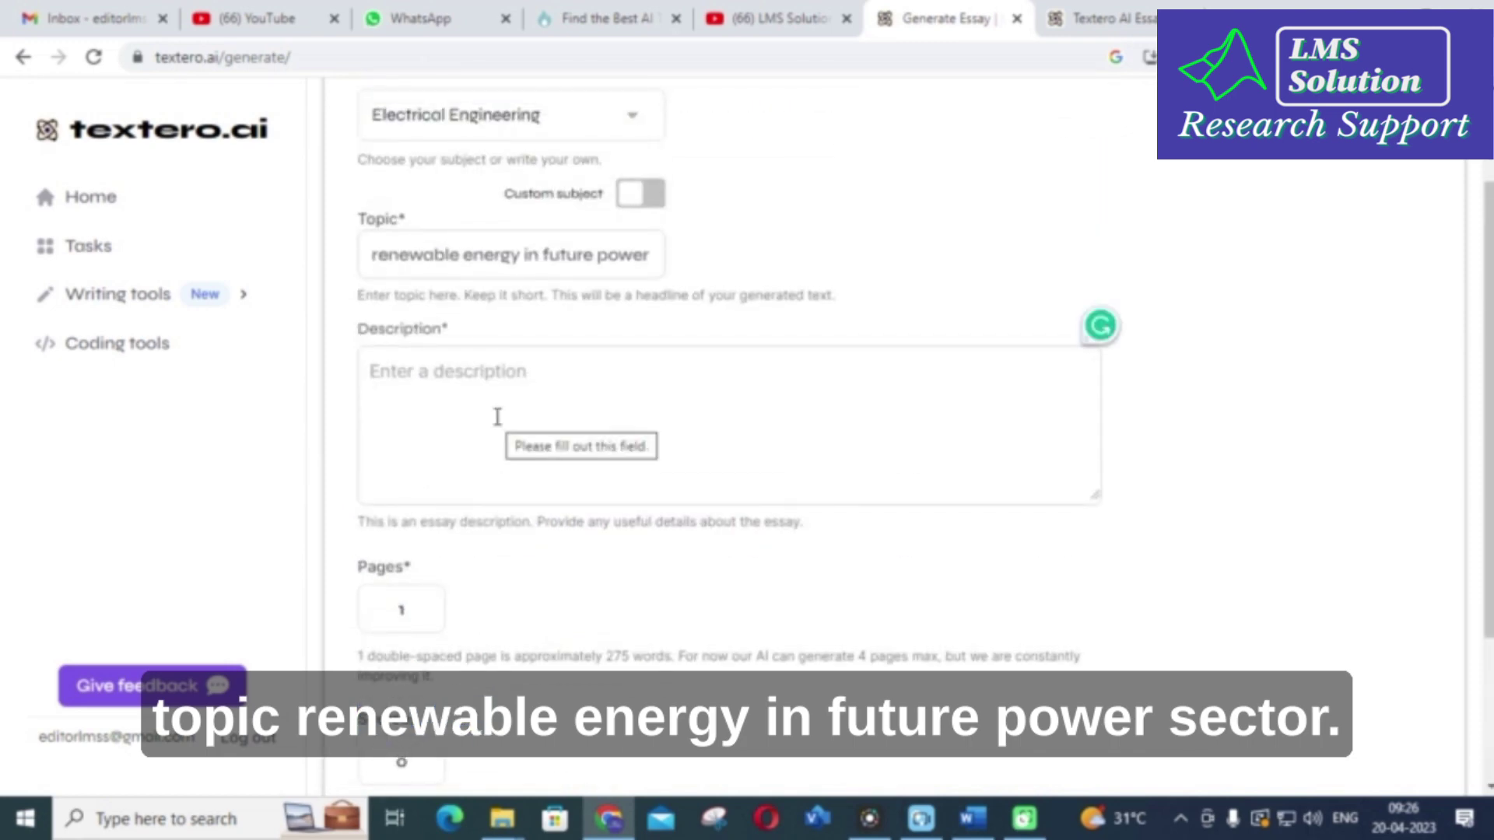
type("e")
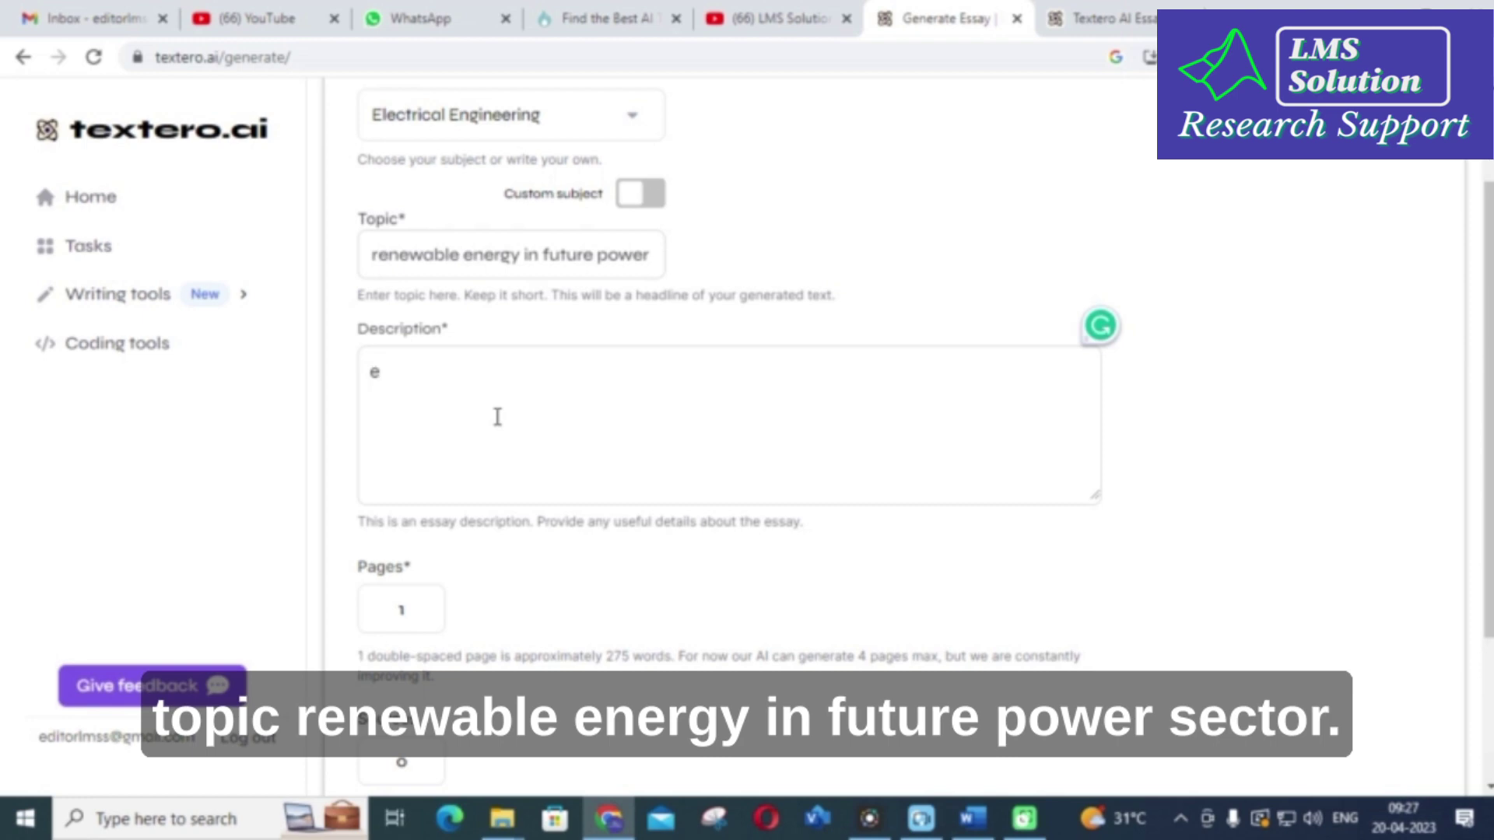
type("xplain breifl")
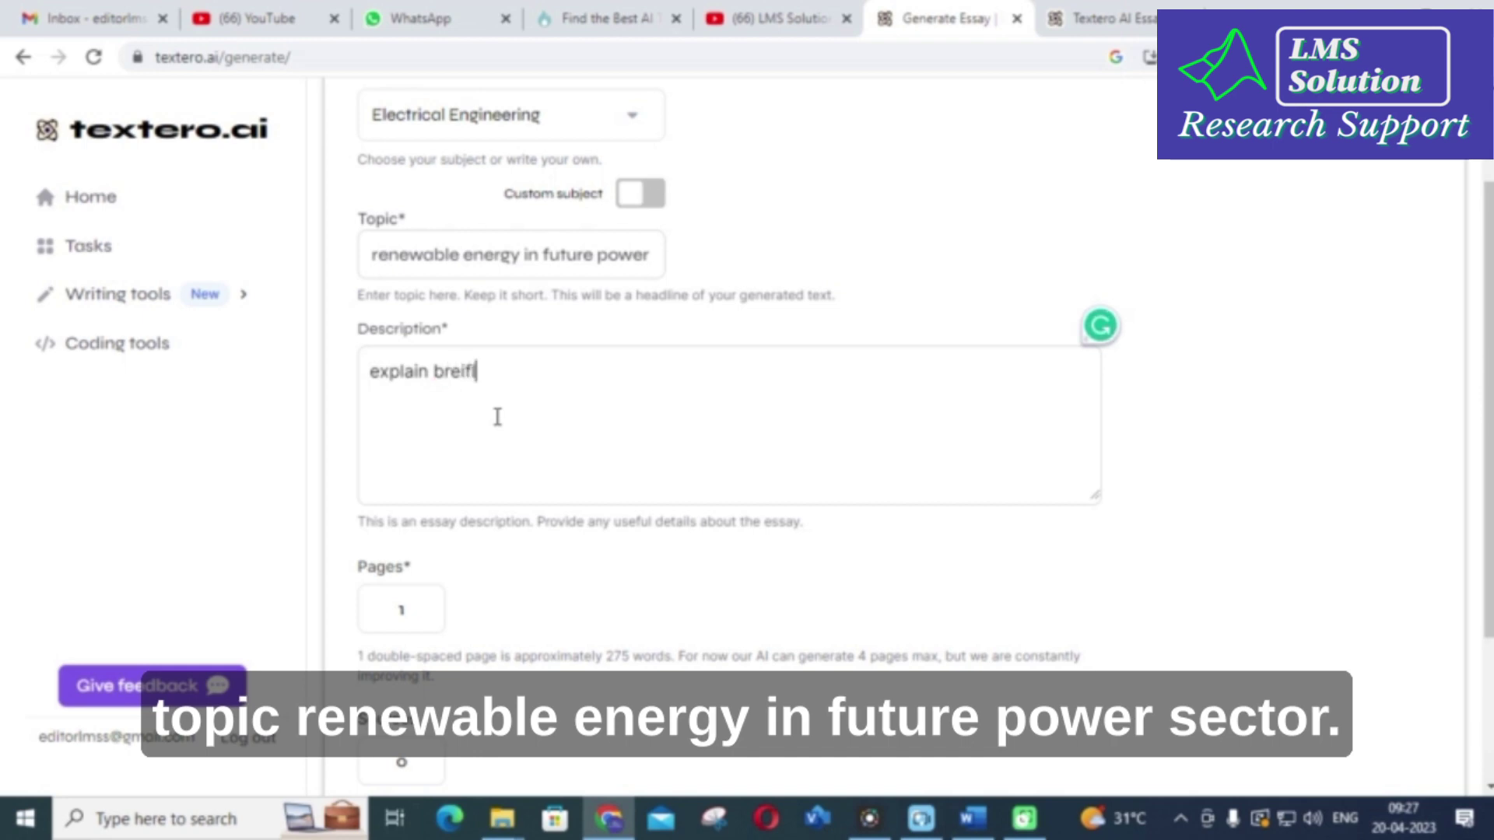
key("BackSpace")
key("BackSpace")
key("BackSpace")
key("BackSpace")
type("iefly about the")
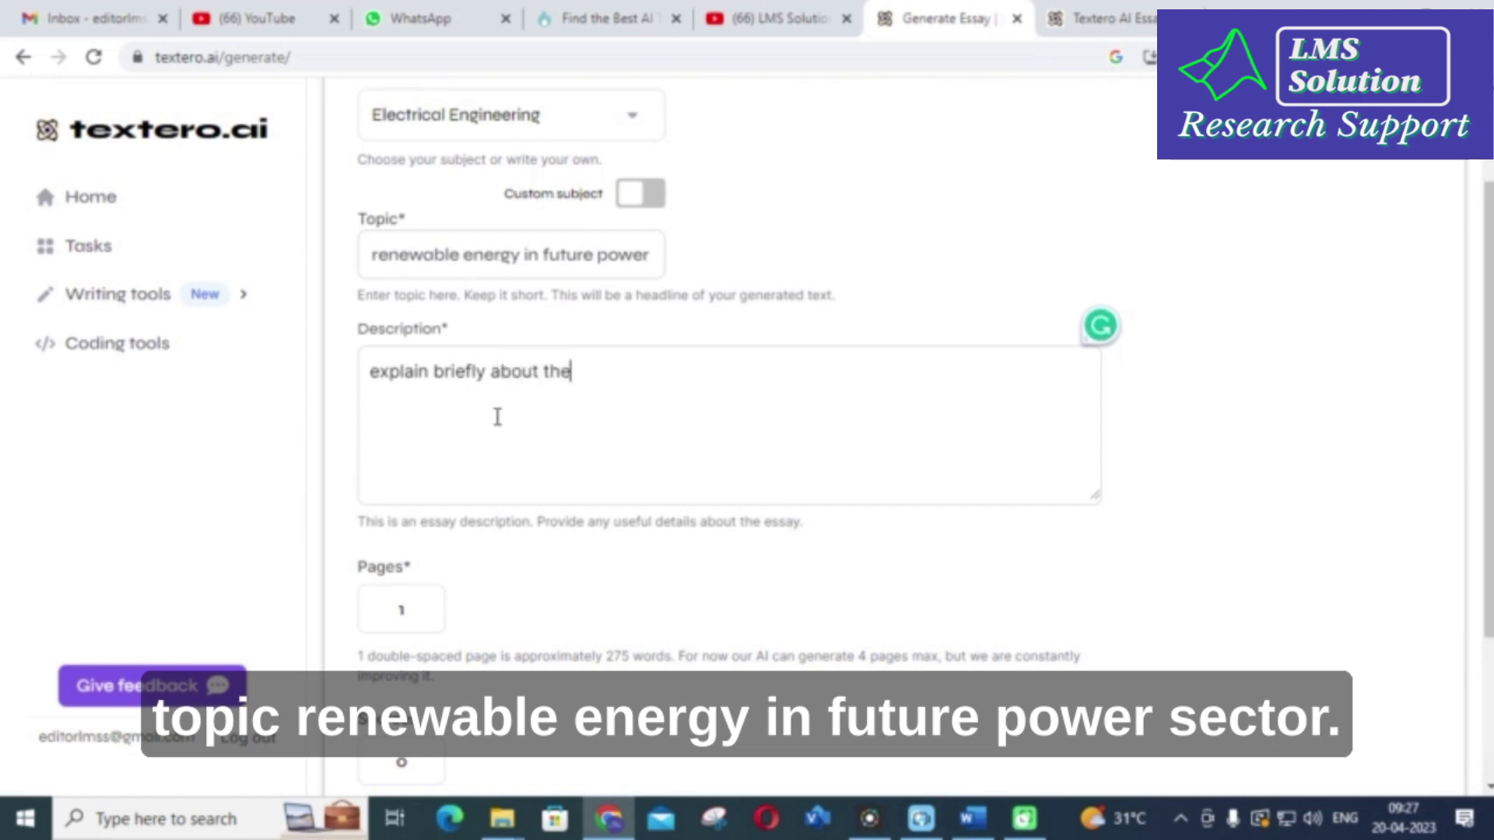
type(" renewable energy ")
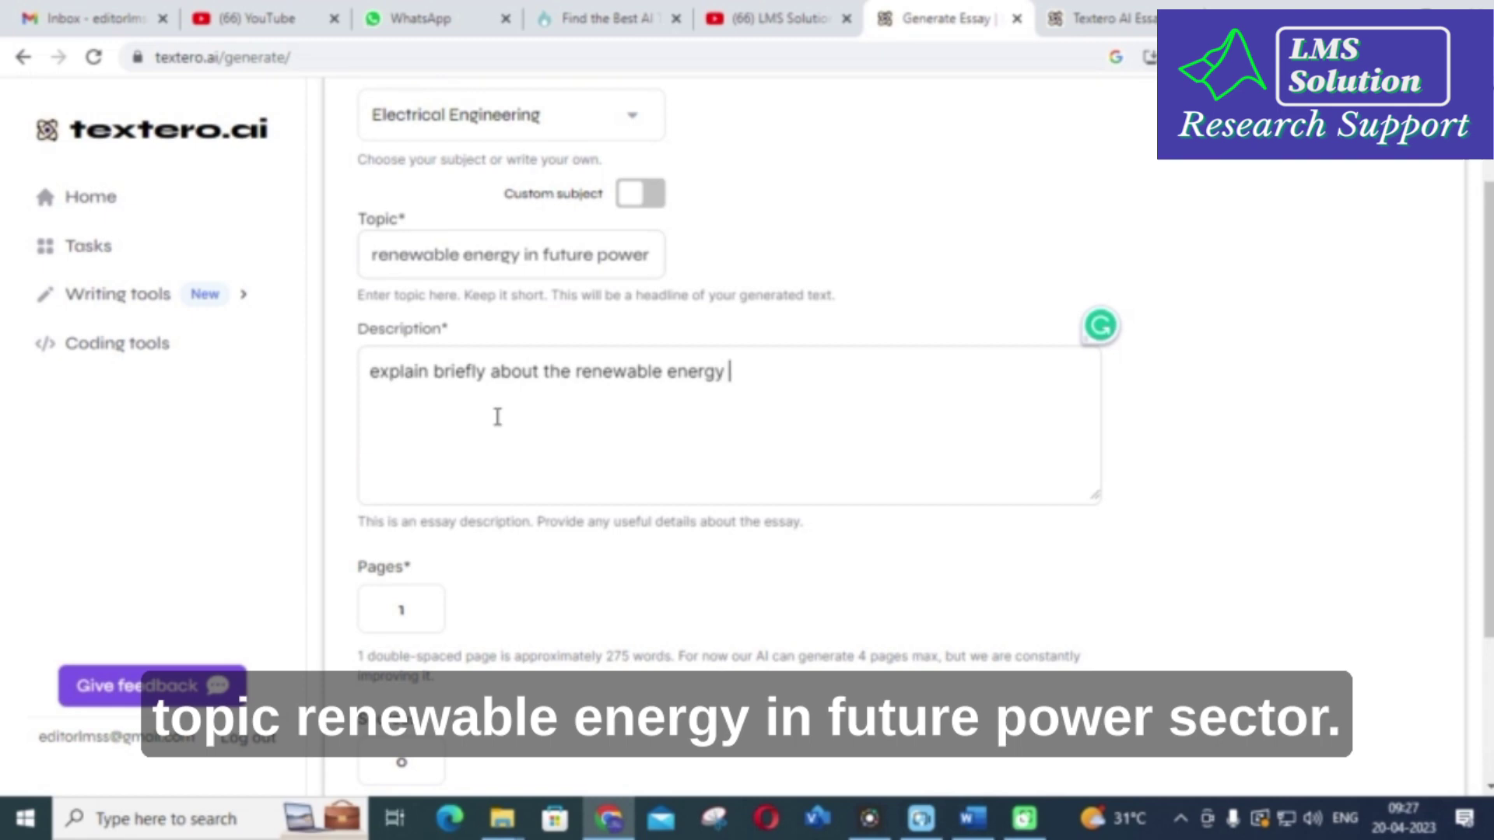
type("in fu")
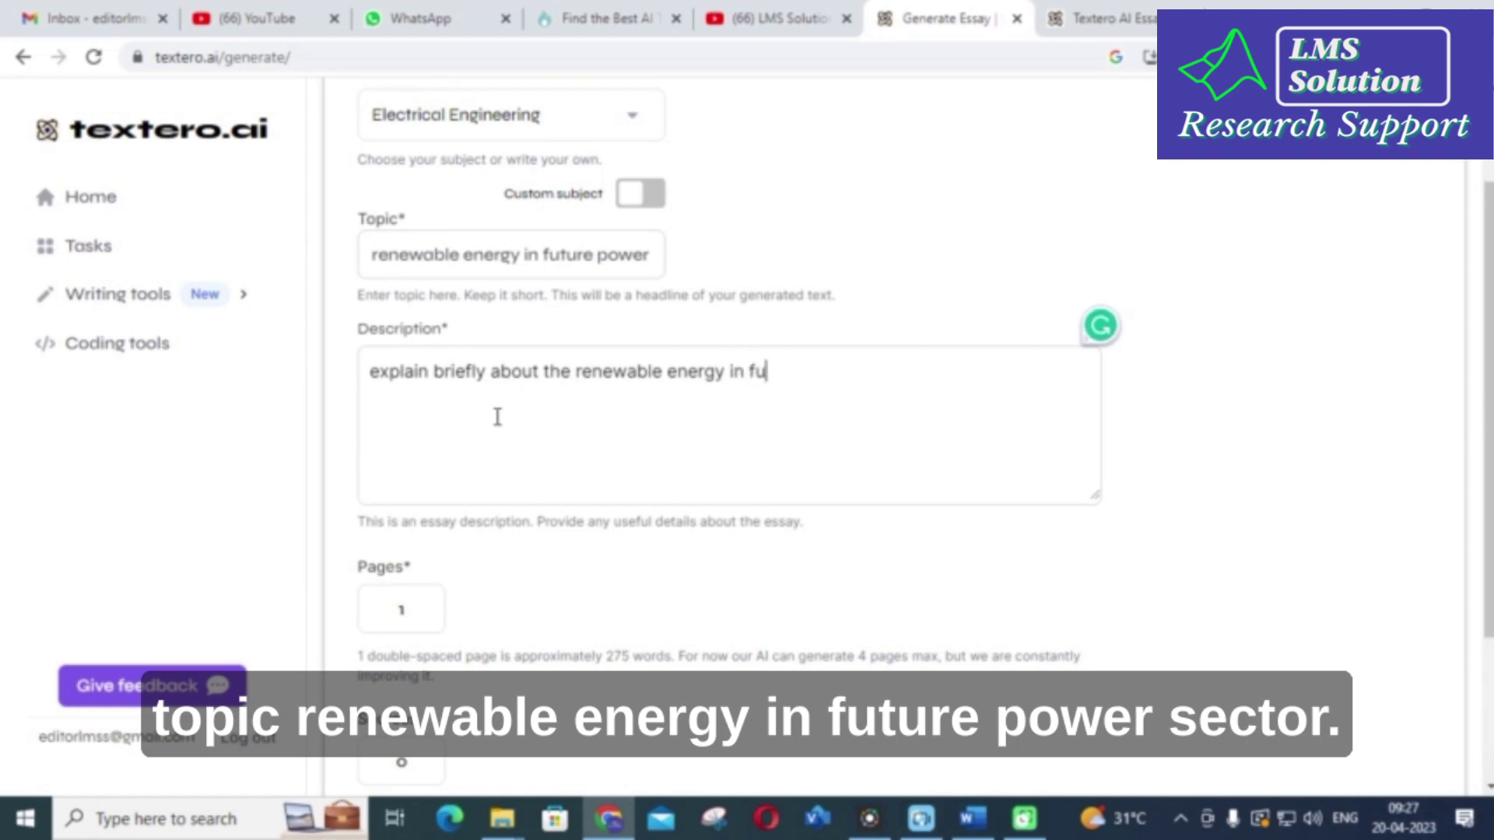
type("ture power sector")
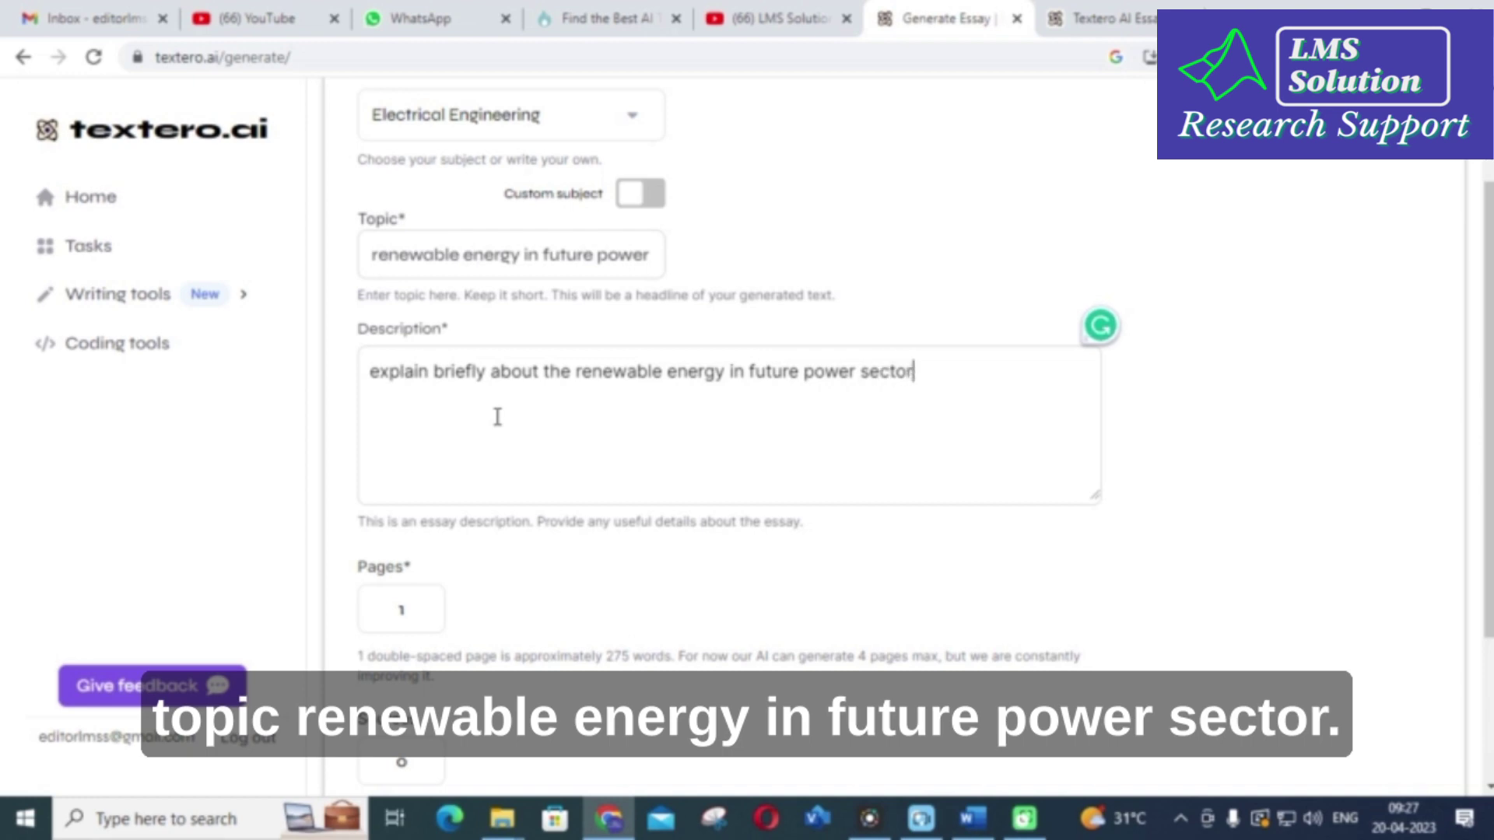
- Set the essay's style to MLA and generate the essay
scroll(447, 400, "down", 3)
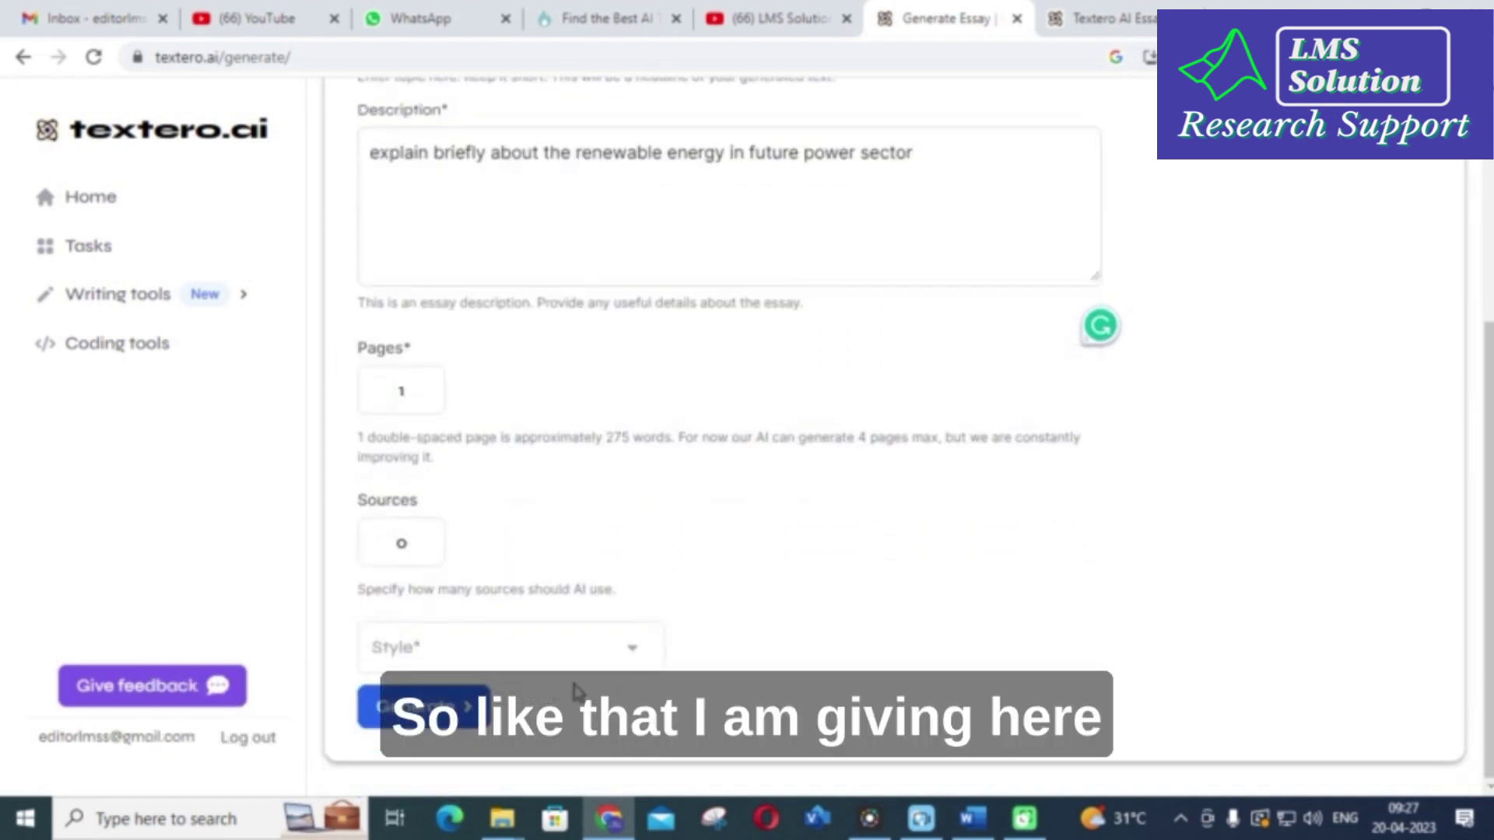
left_click(593, 651)
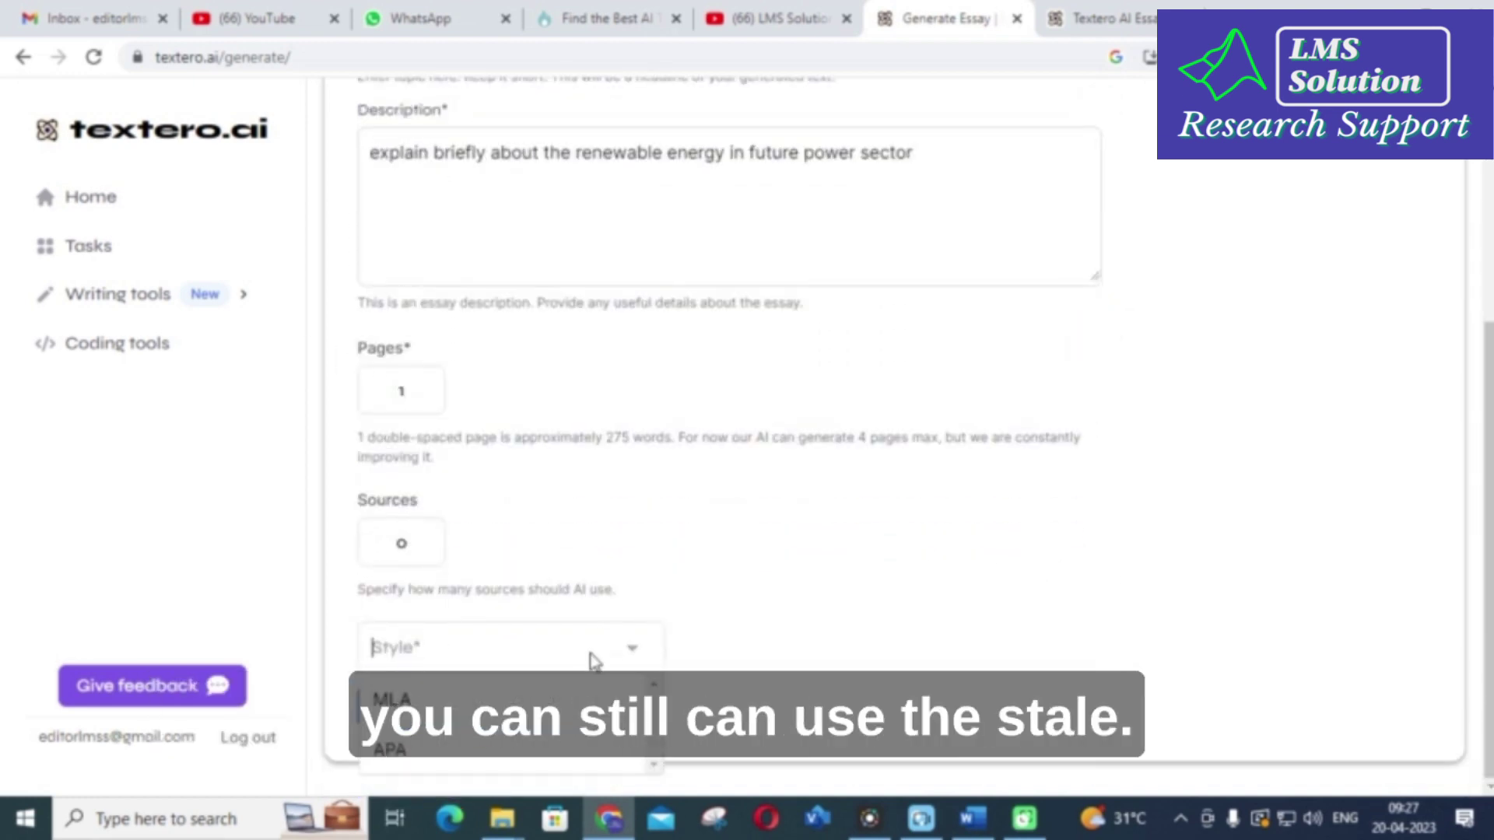
left_click(778, 736)
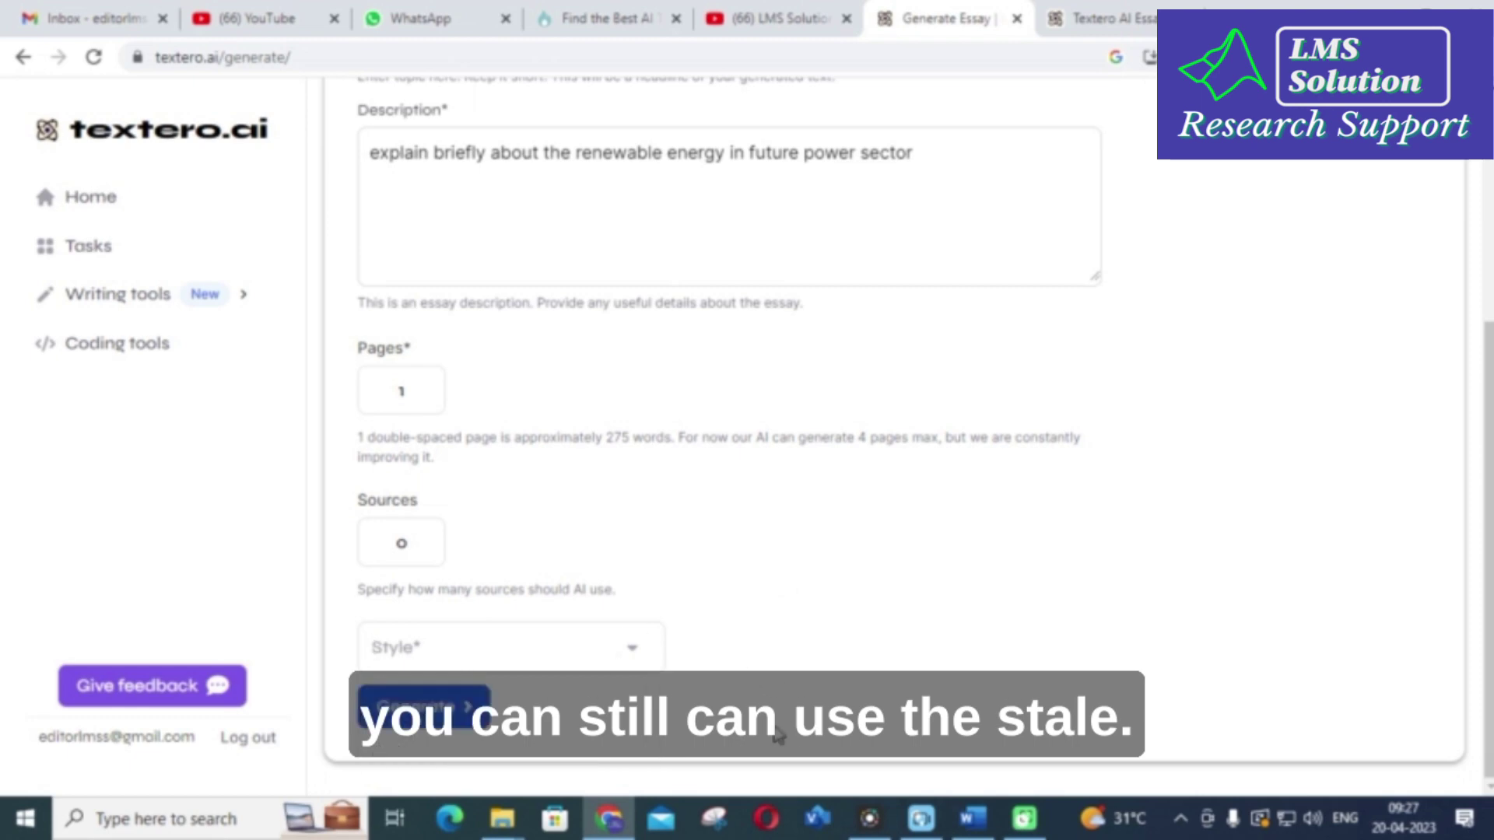
left_click(424, 704)
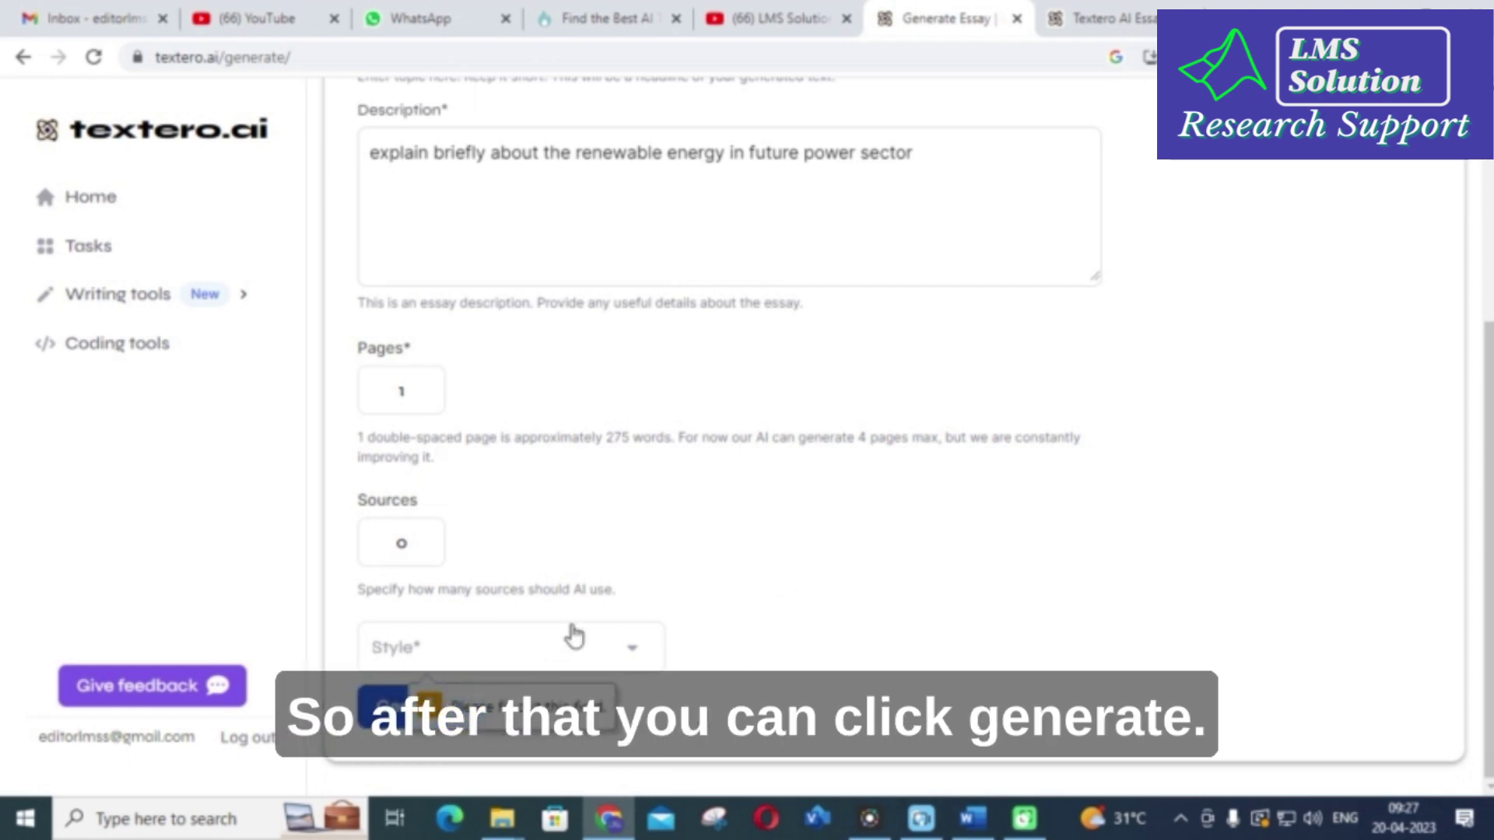
left_click(617, 655)
left_click(416, 710)
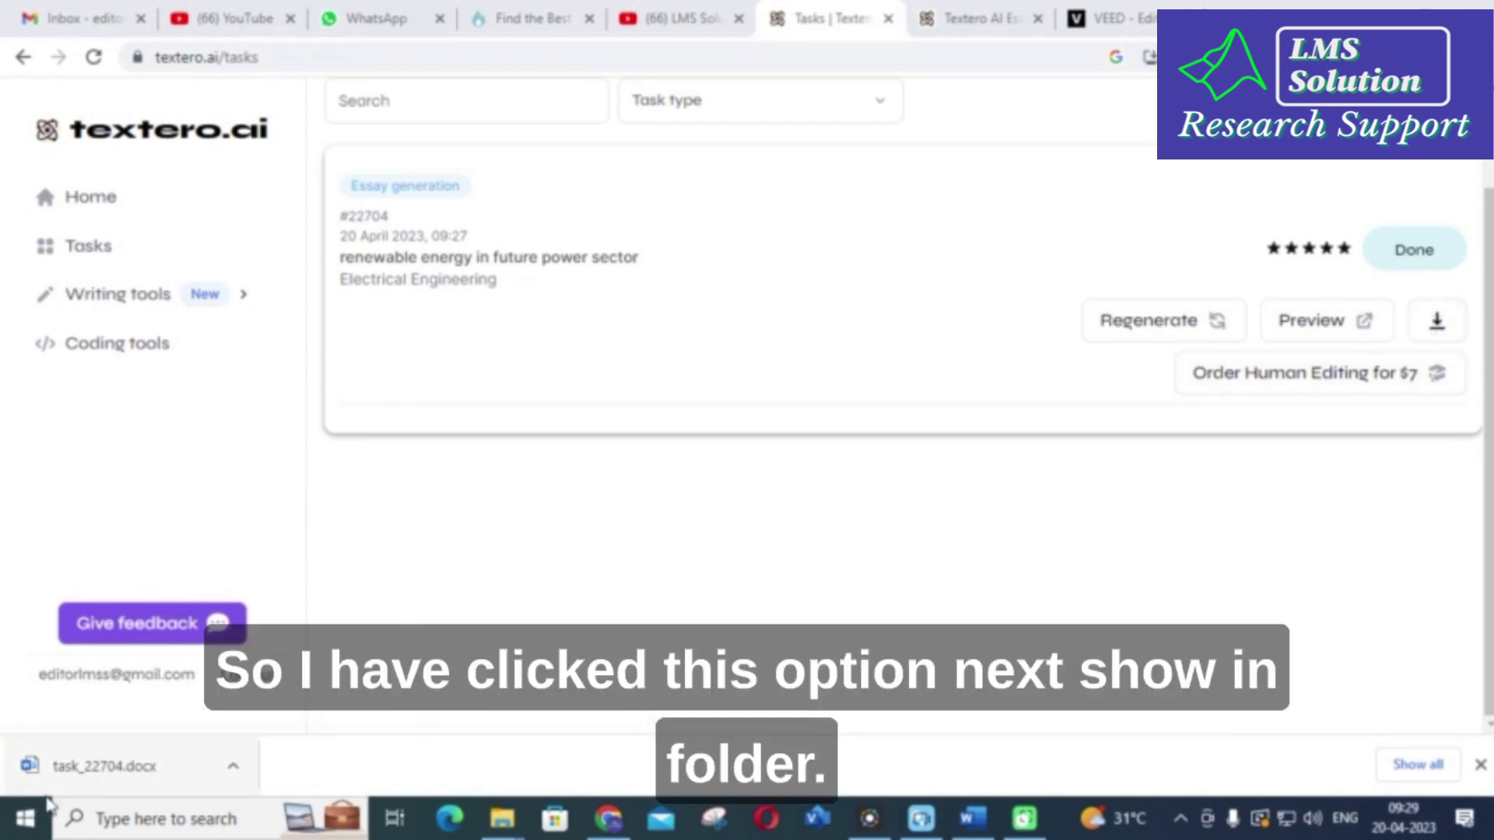
- Open the downloaded task_22704.docx from its folder in Word and enable editing
right_click(107, 763)
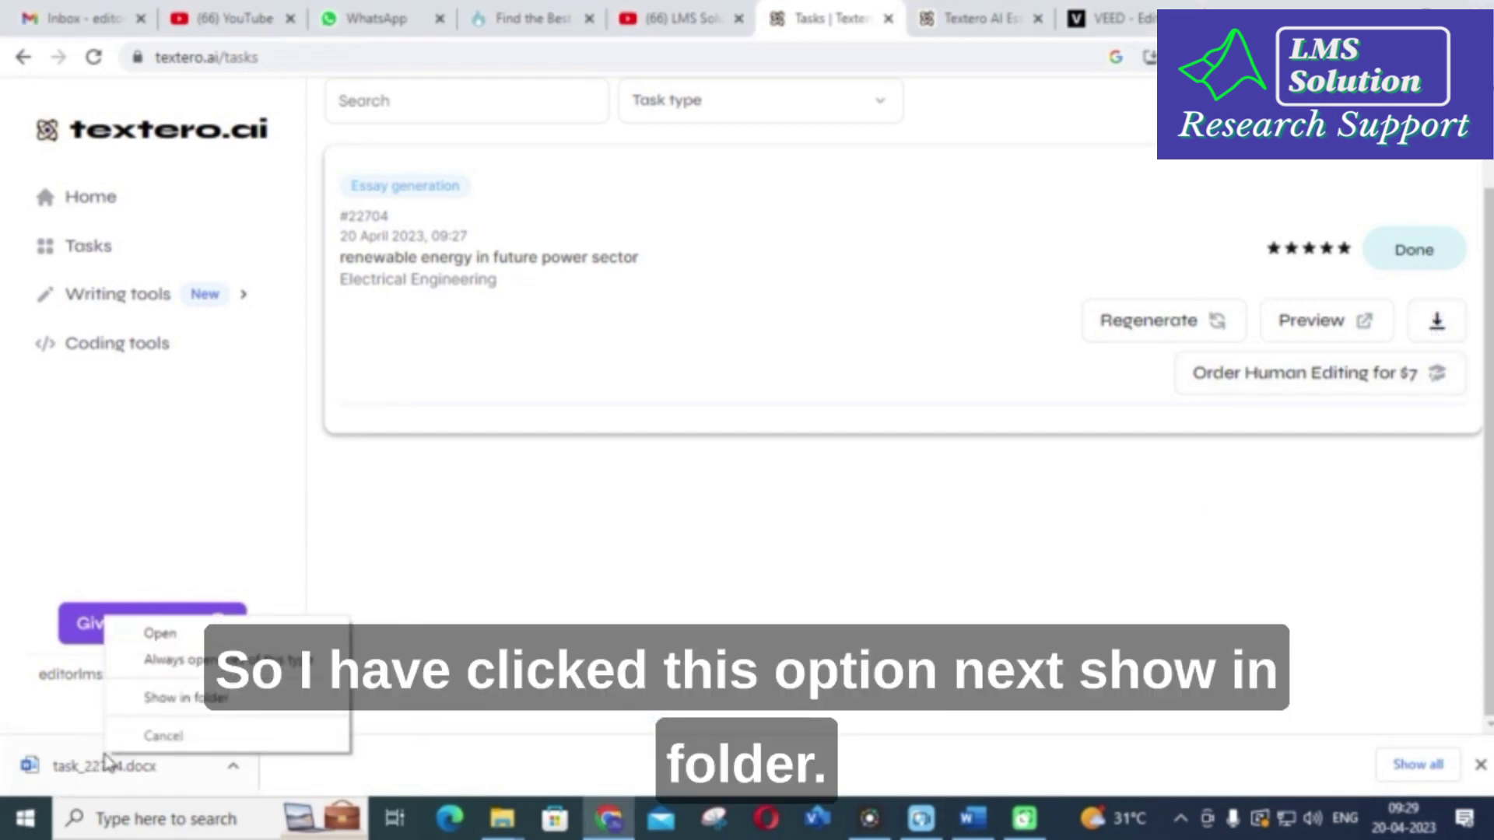
left_click(193, 708)
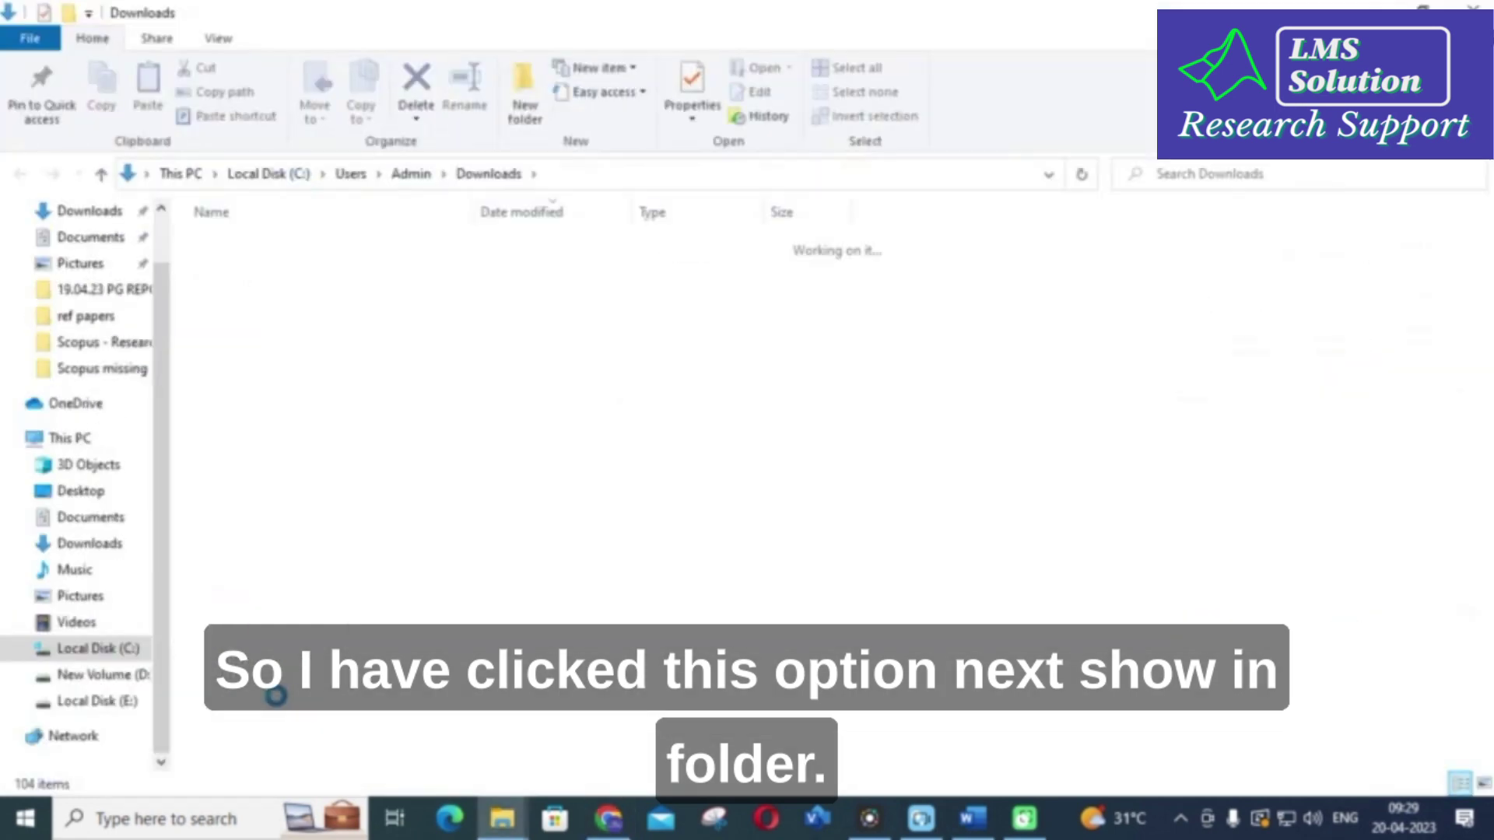
double_click(245, 275)
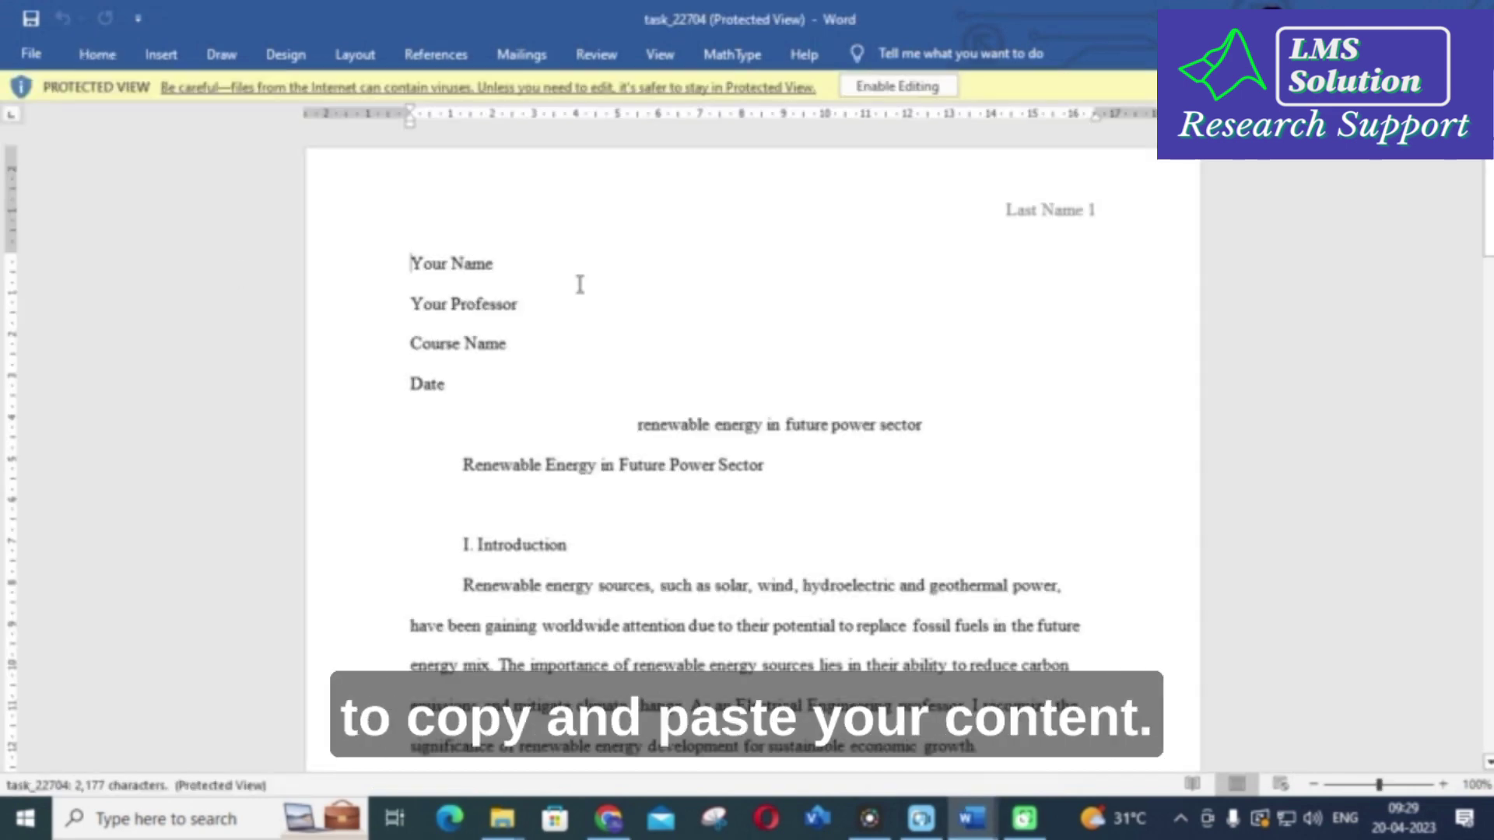
left_click(903, 86)
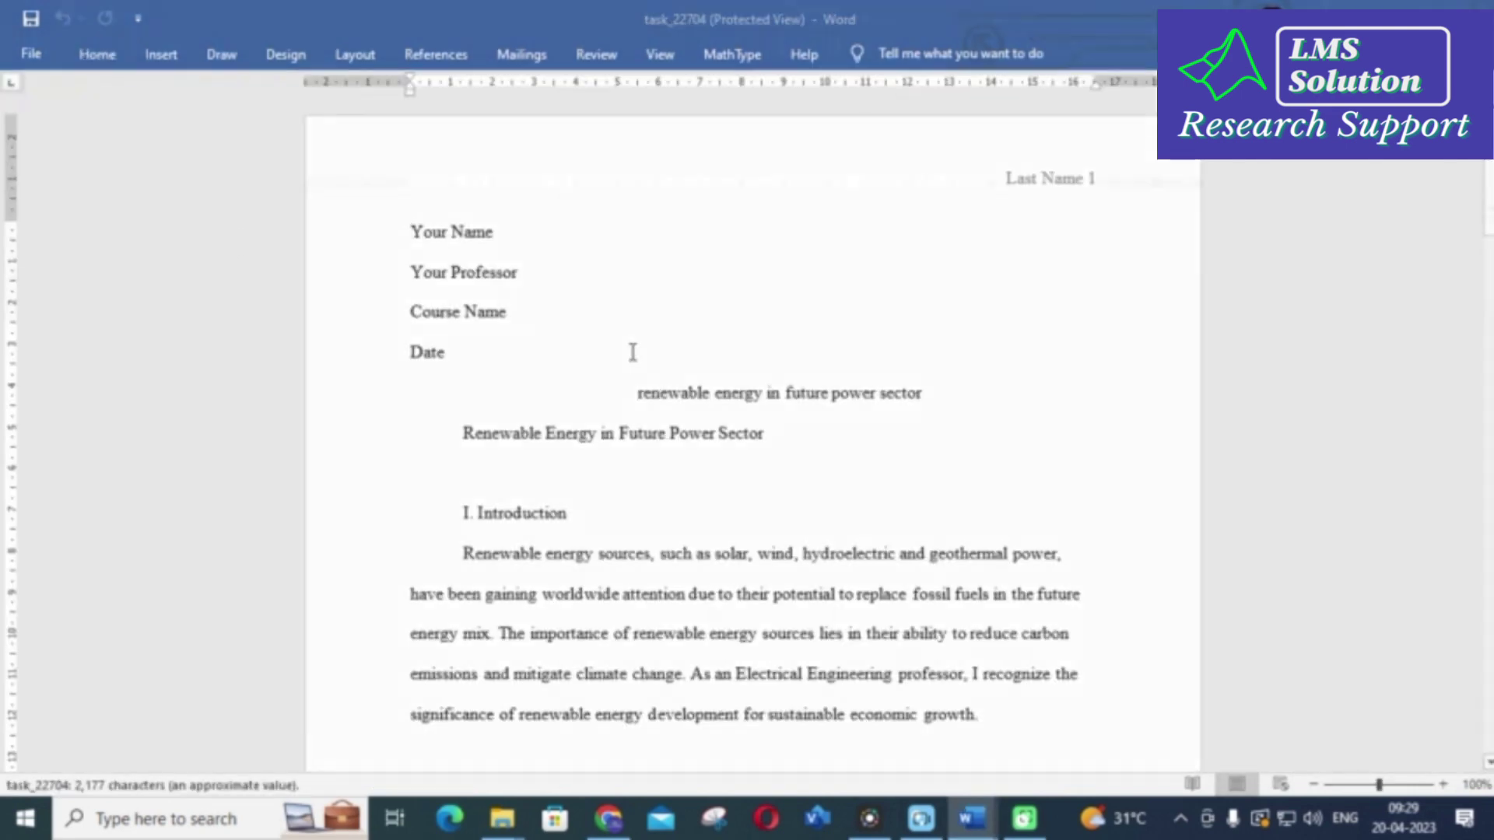
- Read through the generated essay, from the introduction, advantages and challenges to the conclusion and Works Cited page
scroll(629, 348, "down", 2)
scroll(628, 348, "up", 4)
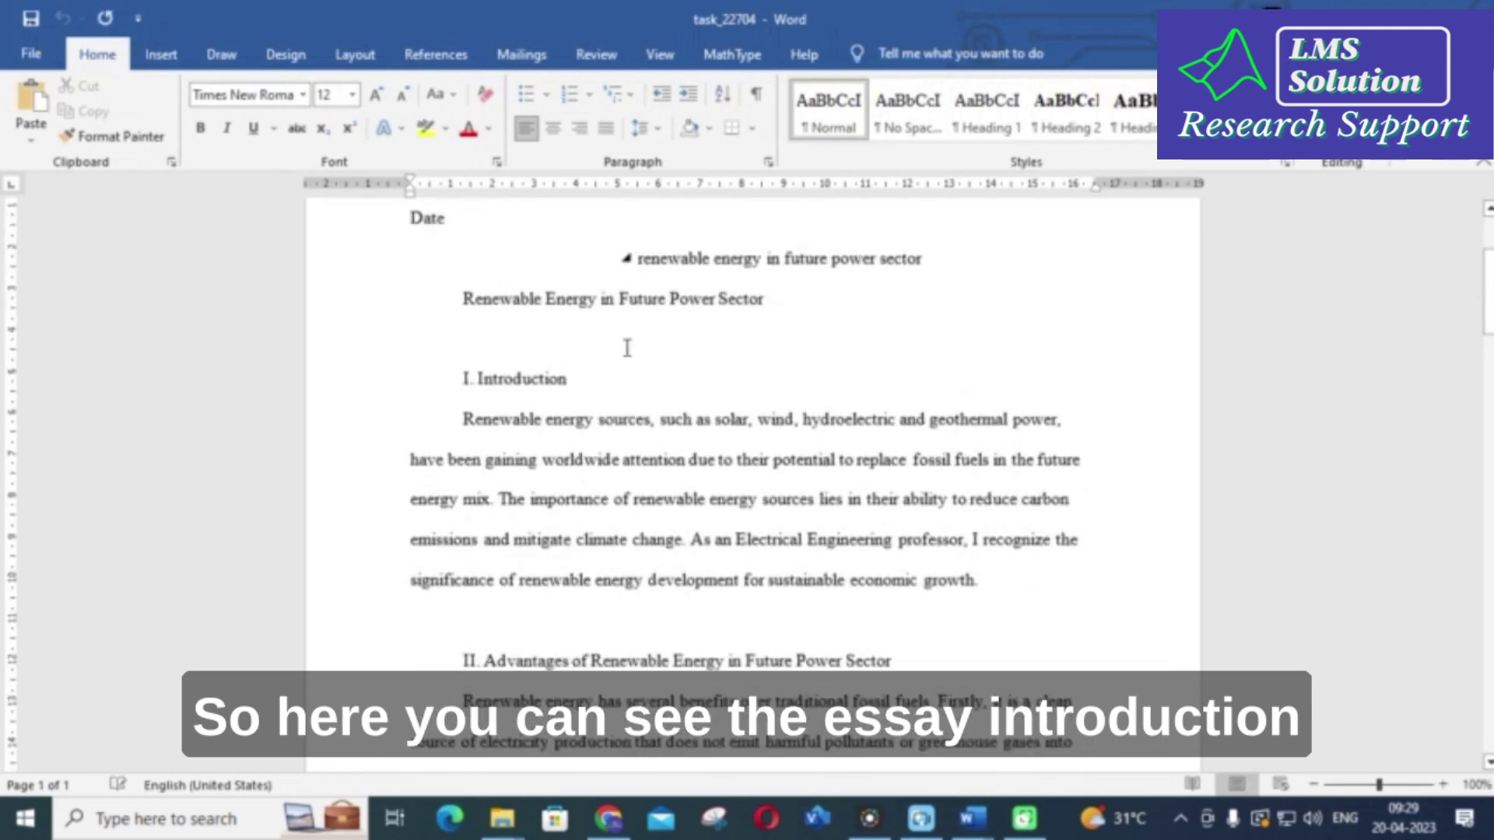
scroll(516, 345, "down", 7)
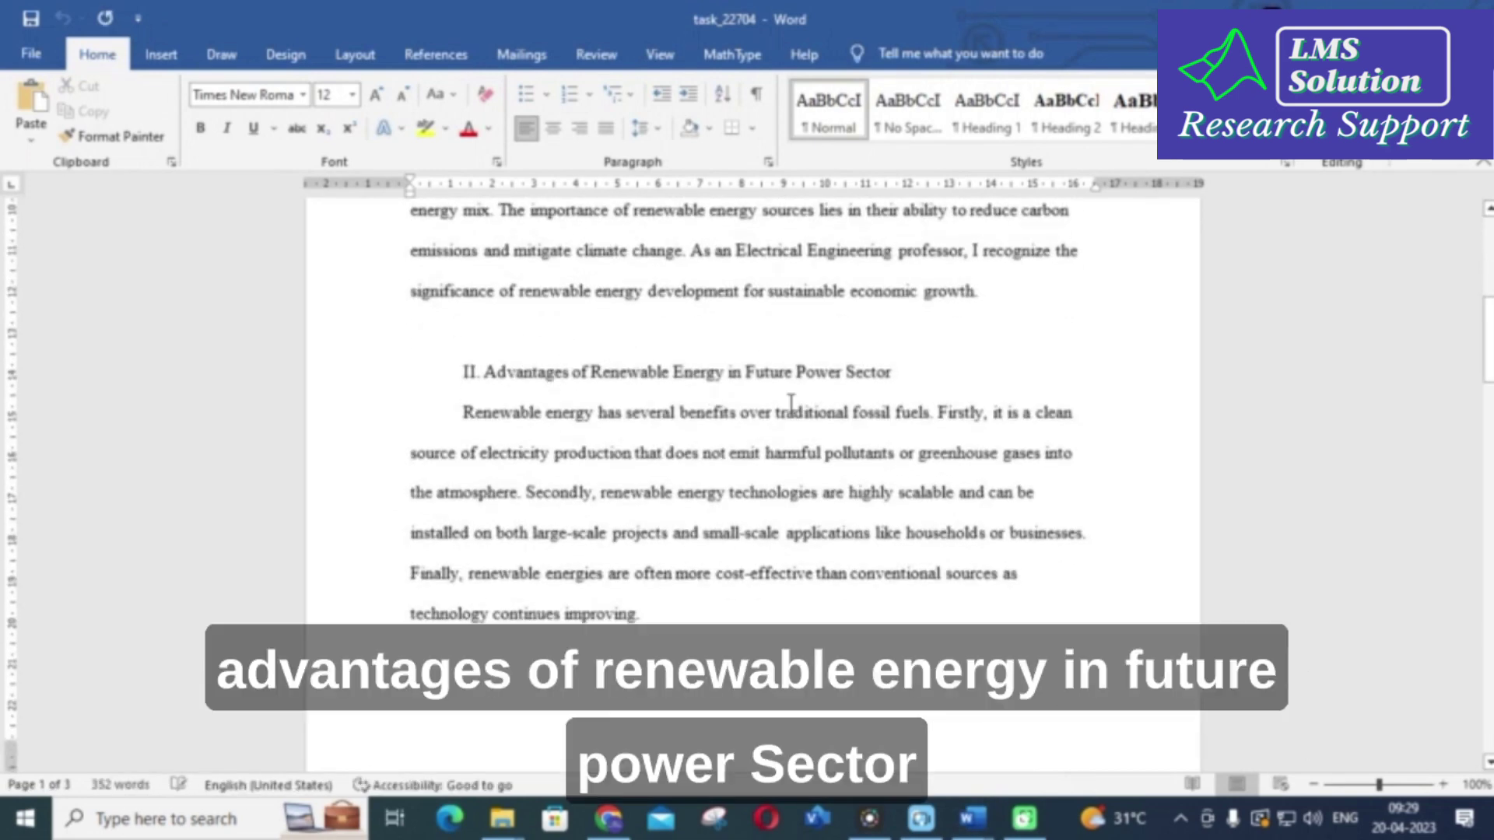
scroll(674, 396, "down", 7)
scroll(673, 396, "down", 2)
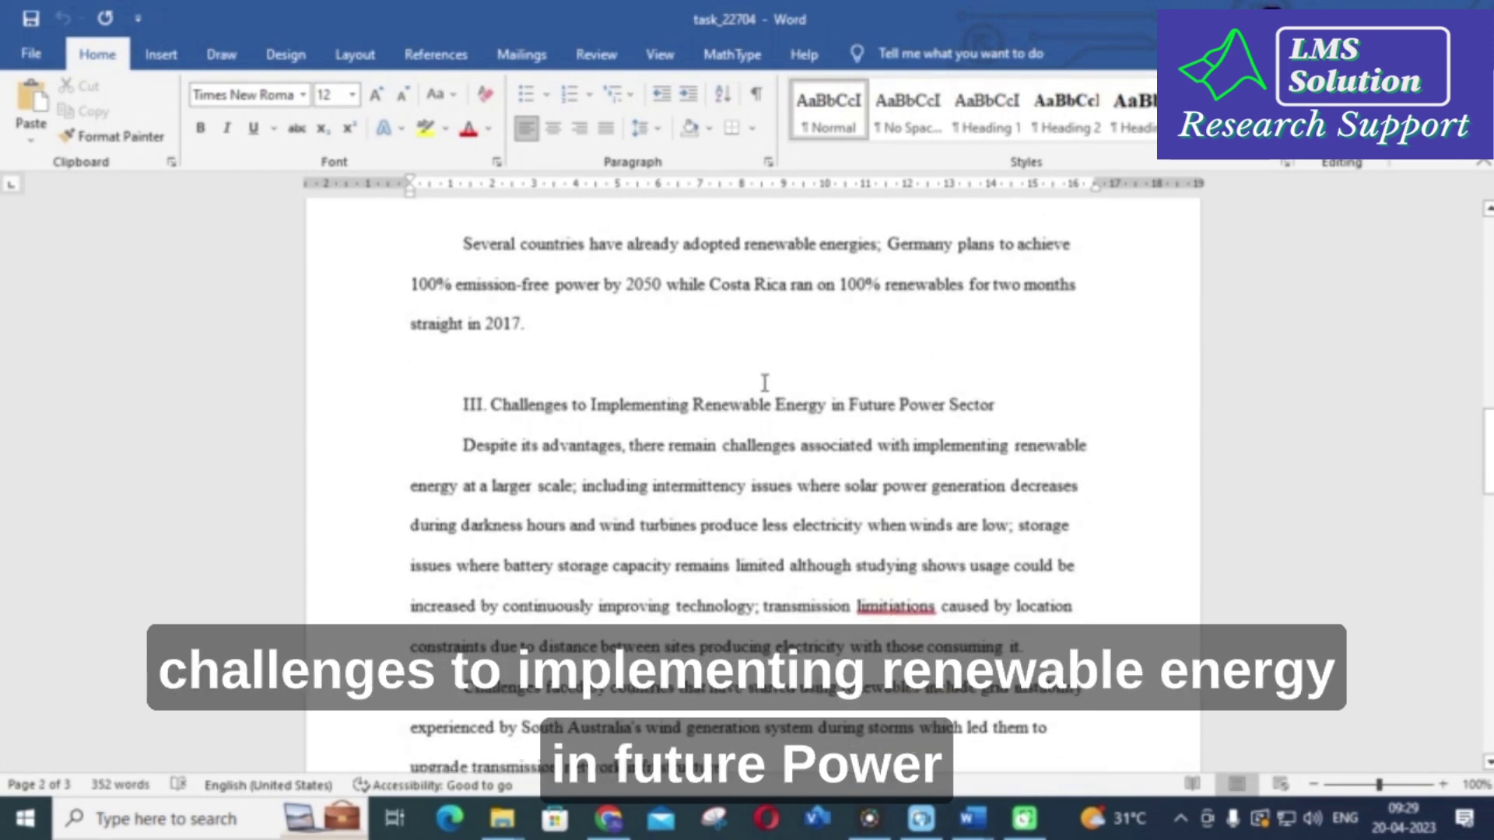
scroll(853, 434, "down", 4)
scroll(795, 428, "down", 8)
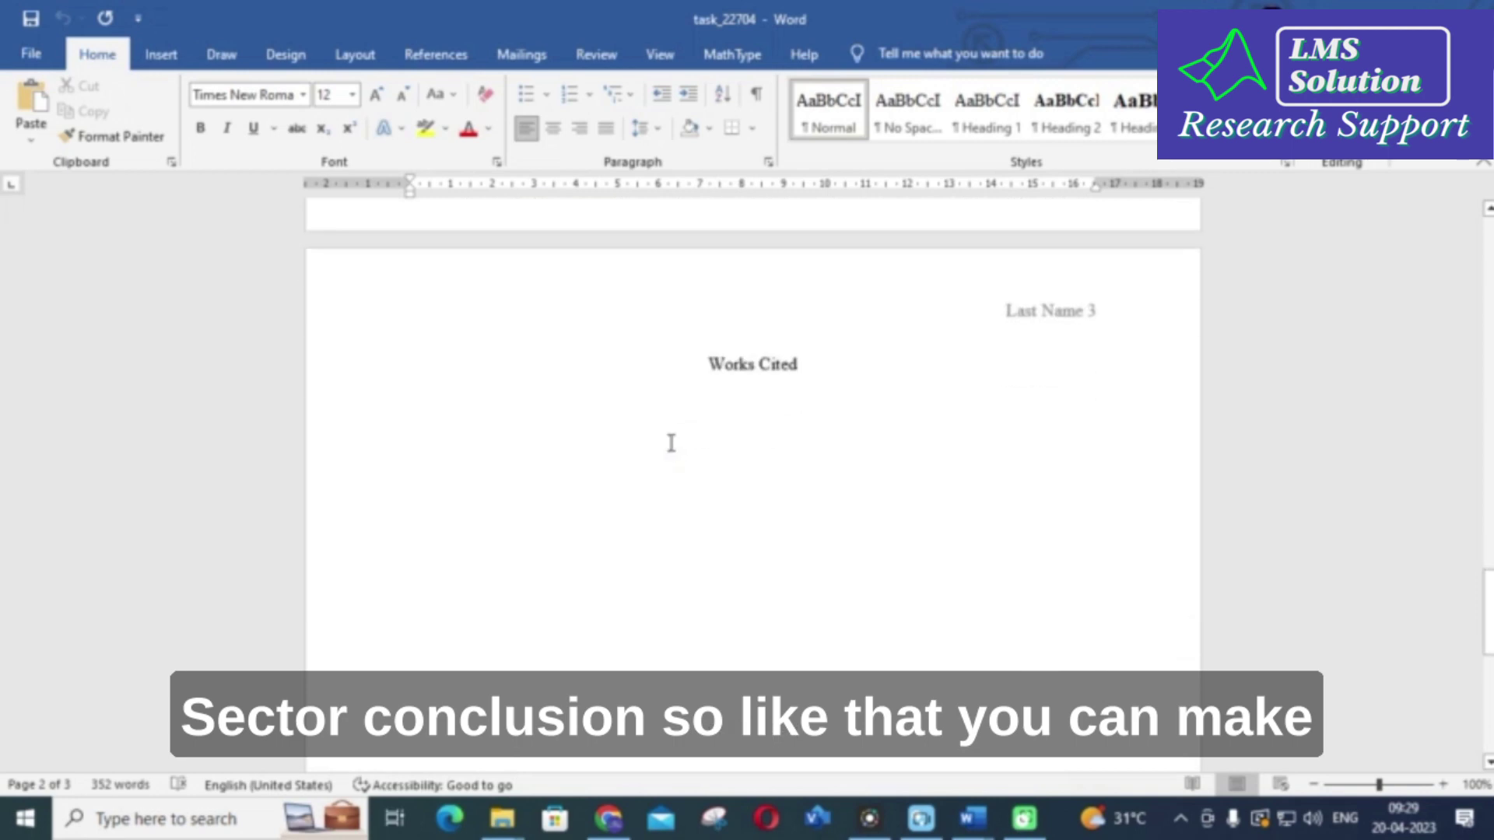
scroll(711, 482, "up", 8)
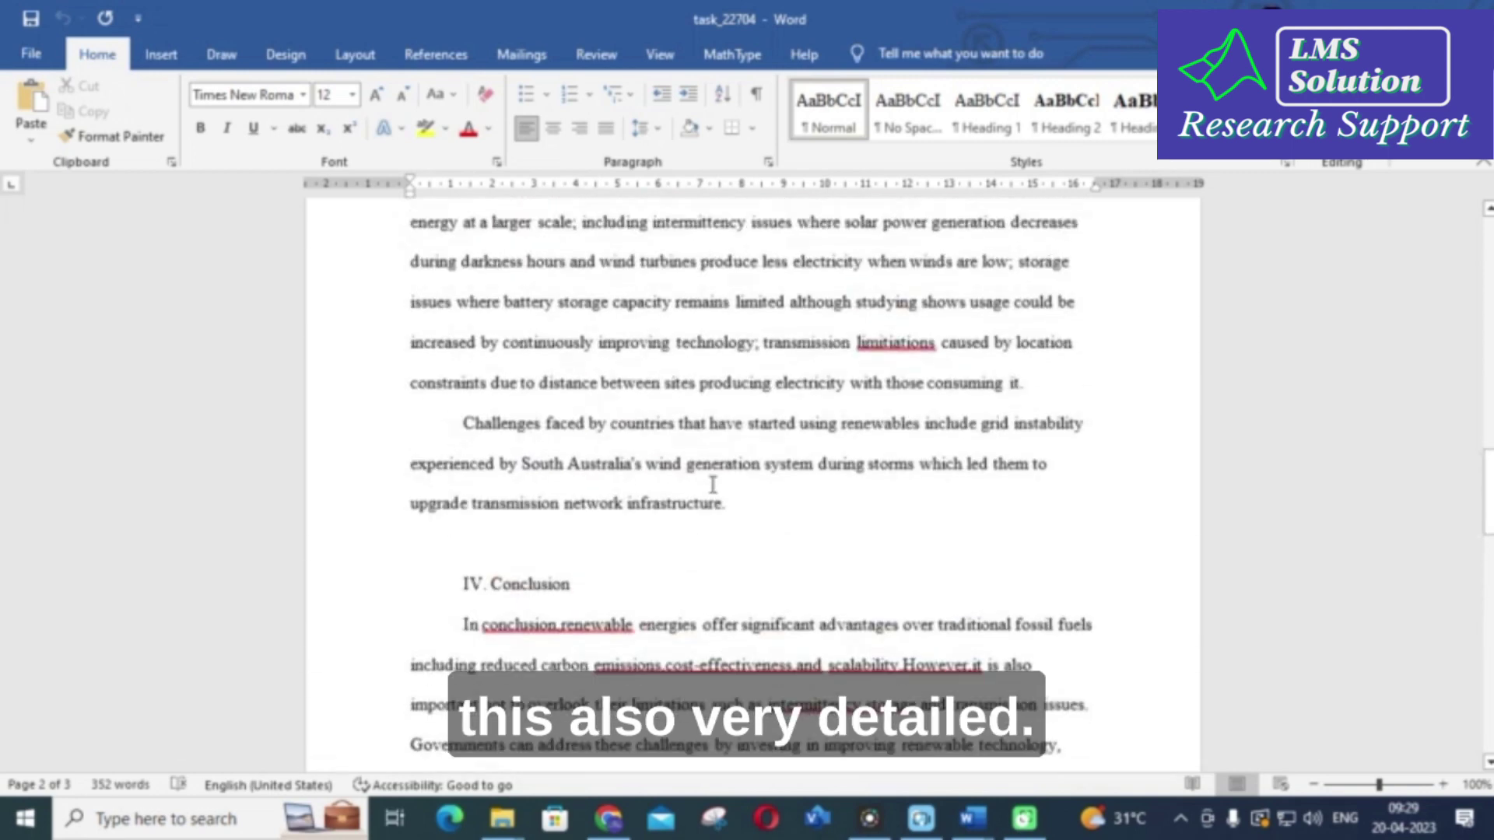
- Switch back to Chrome, leave the Tasks page and open Textero's coding tools
left_click(609, 818)
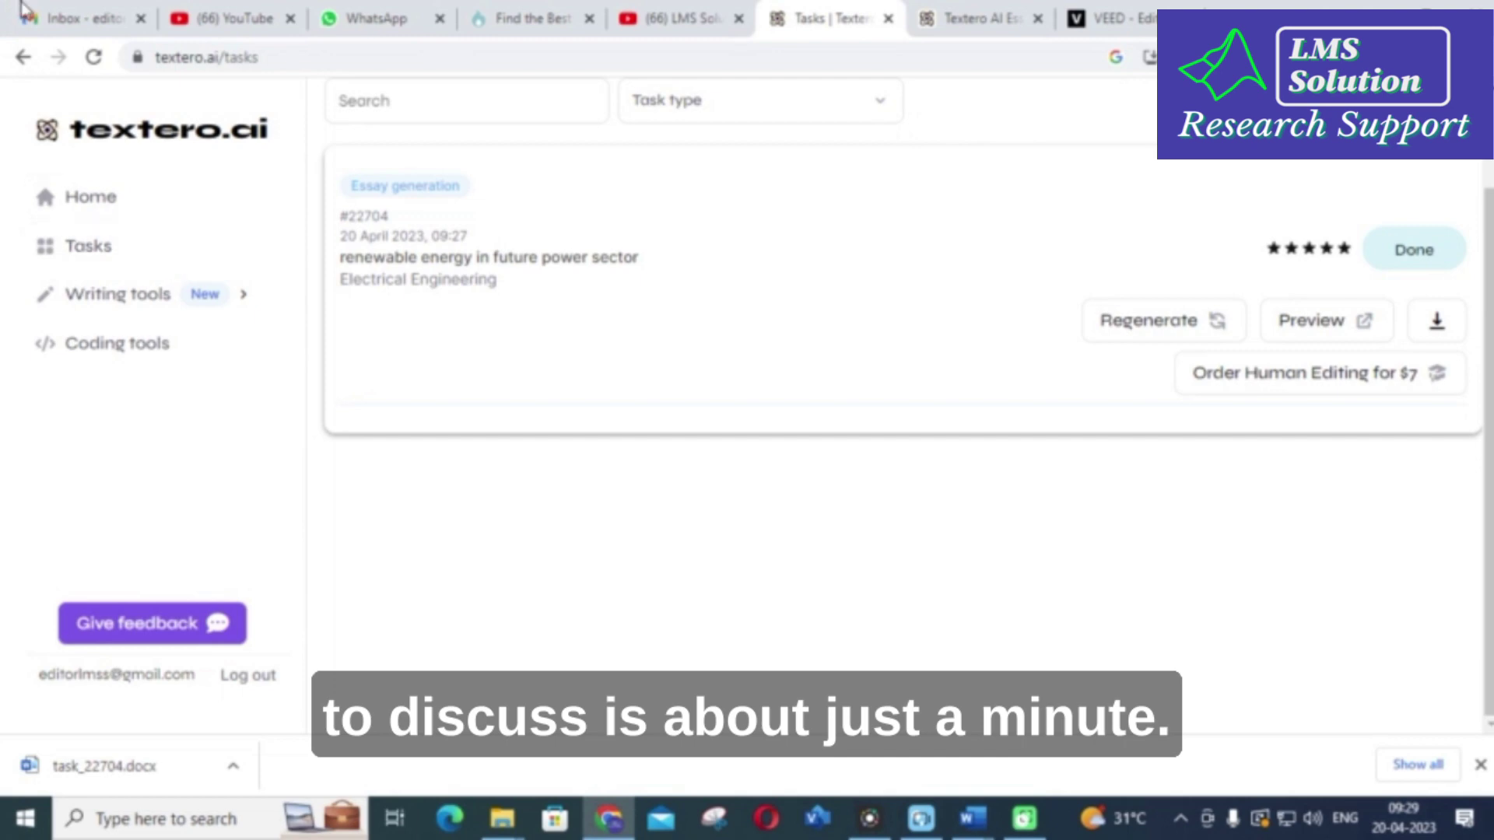
left_click(23, 56)
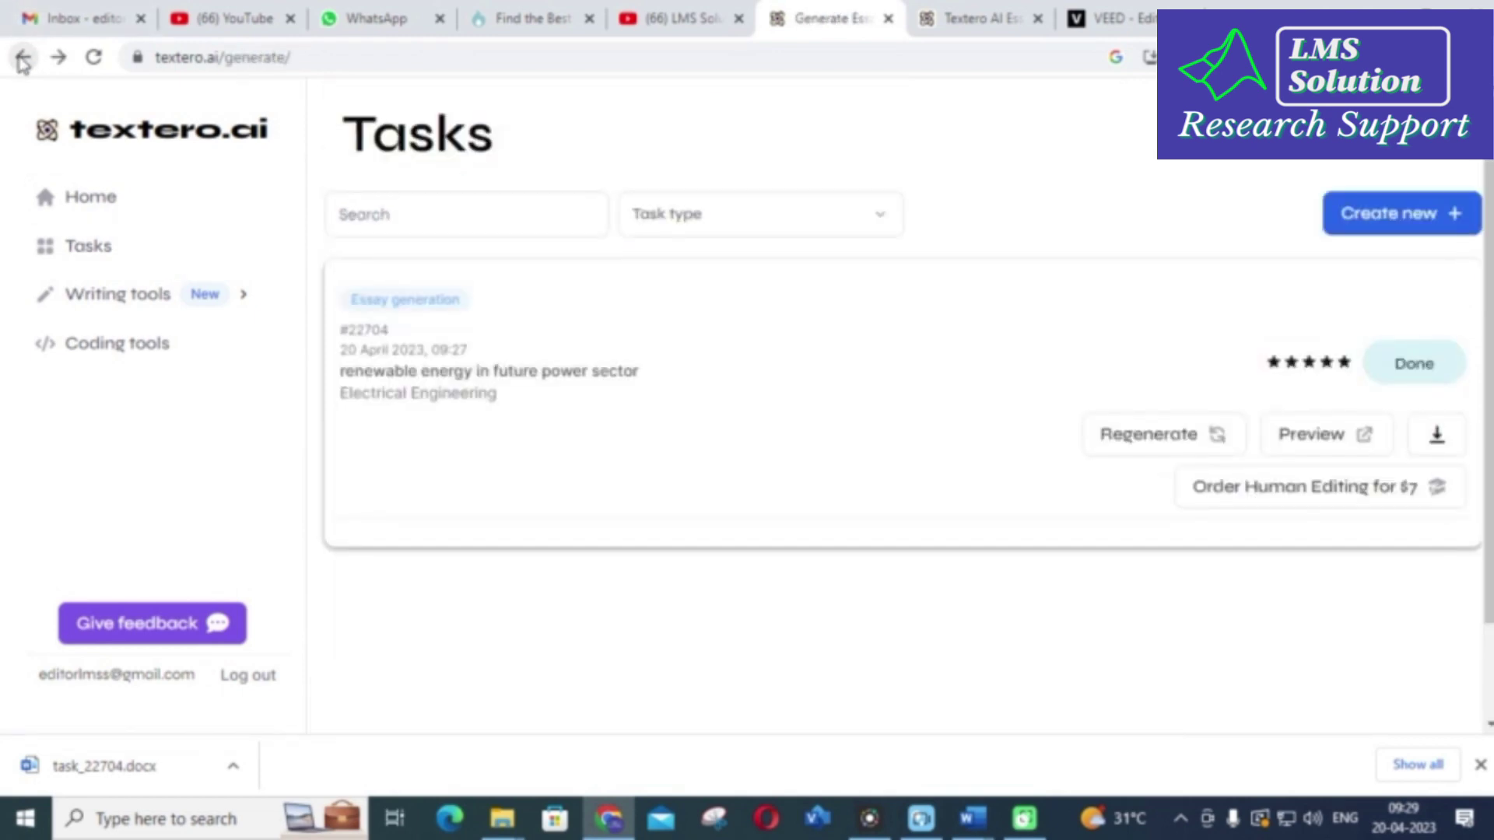
left_click(21, 58)
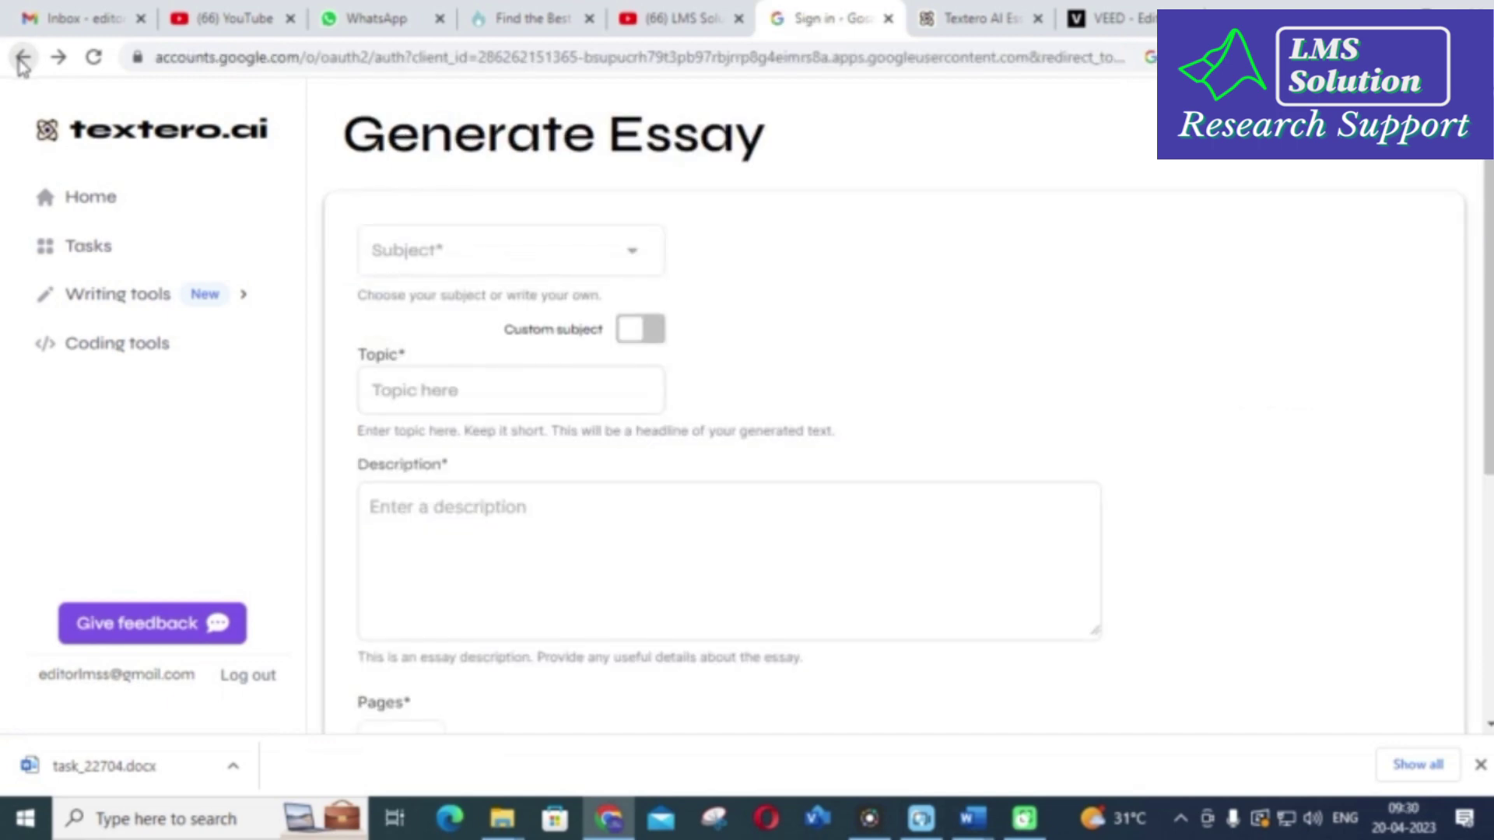
left_click(22, 57)
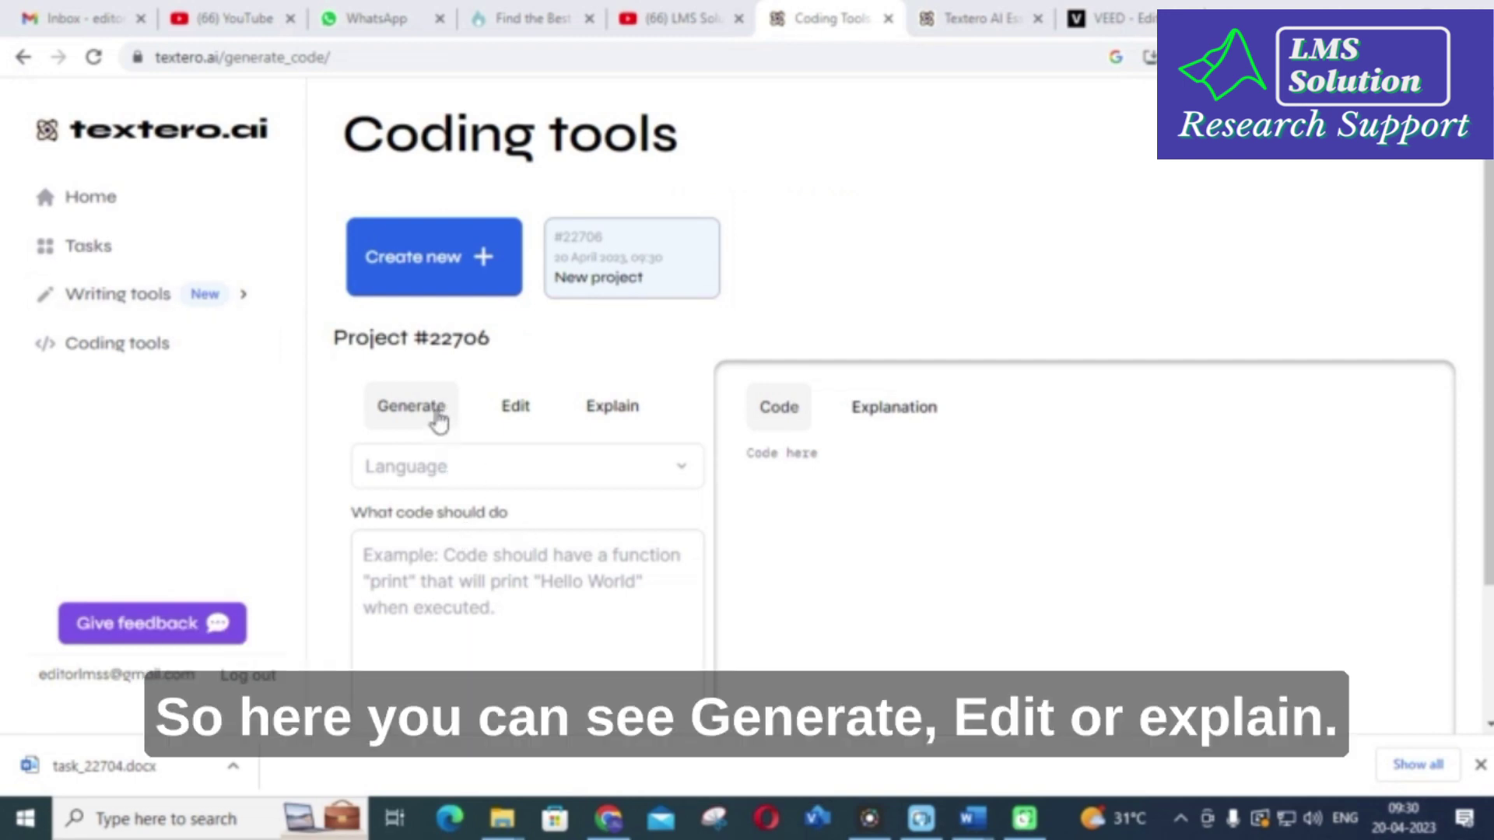
- Look at the Generate, Edit and Explain modes of the new coding project
left_click(512, 411)
left_click(615, 408)
left_click(537, 416)
left_click(409, 412)
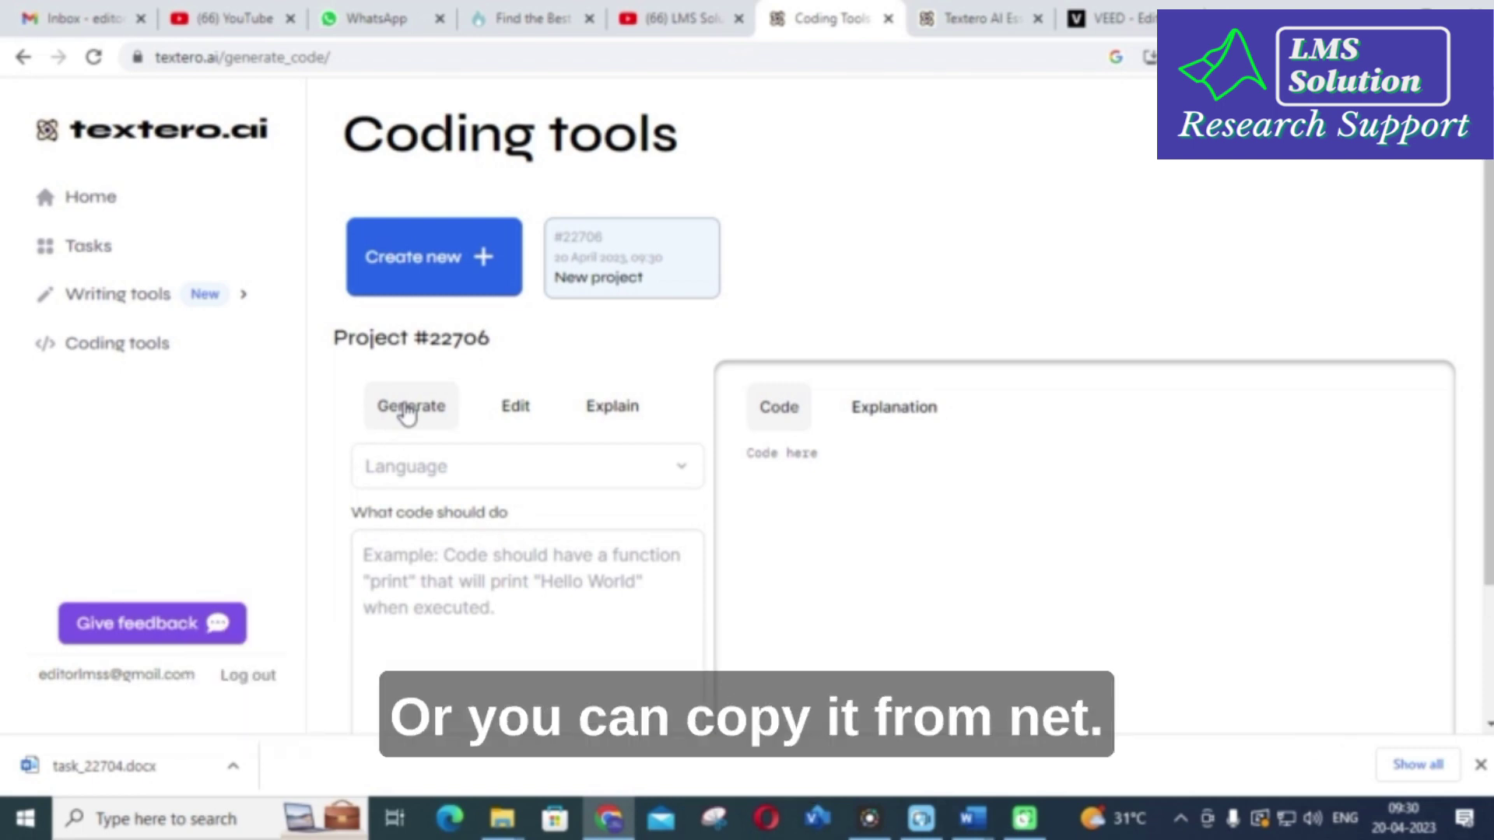
left_click(610, 419)
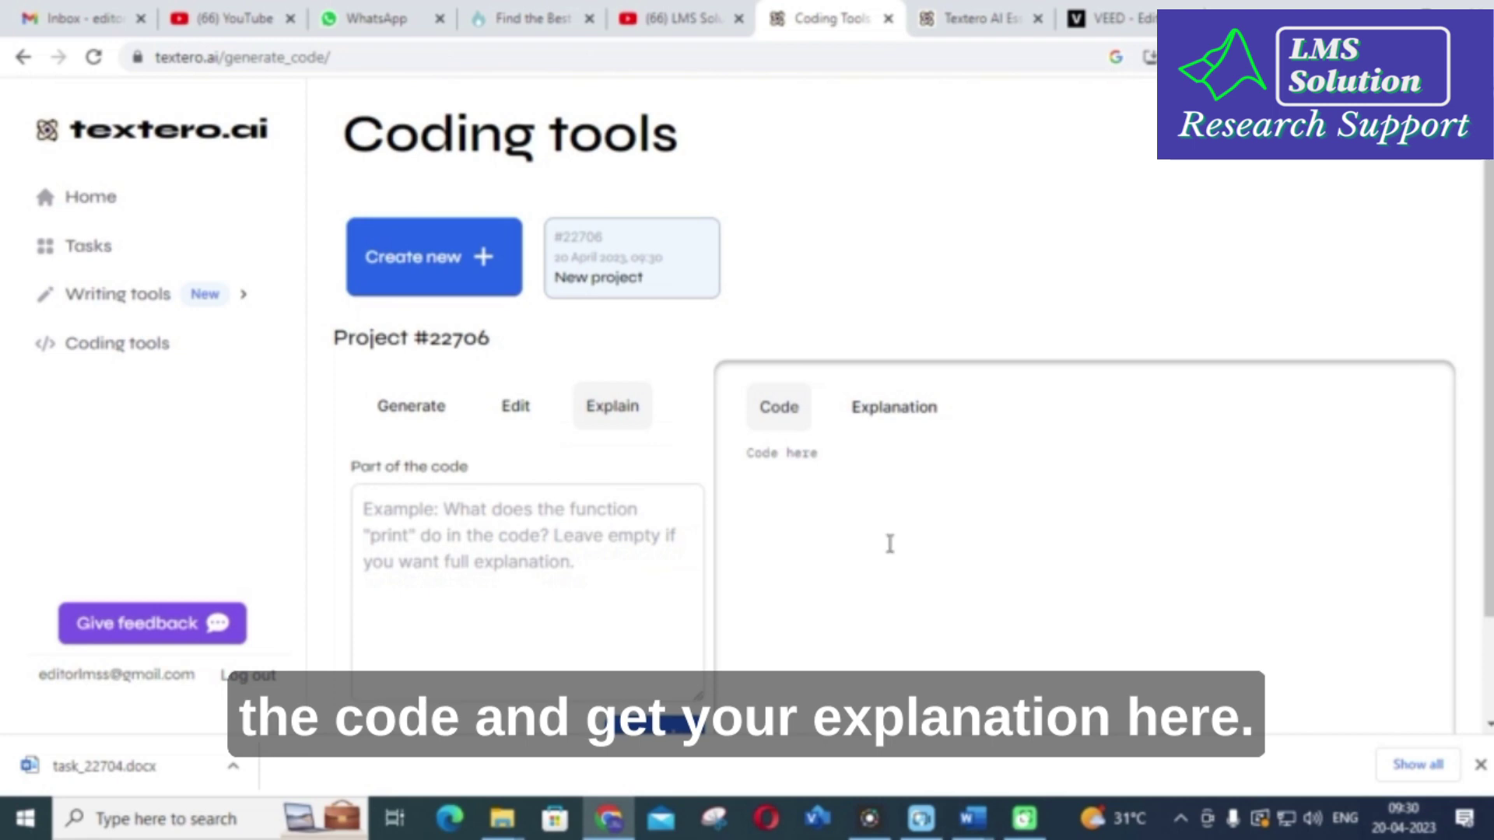
- Choose Python as the language for generating code and begin editing the description of what the code should do
left_click(407, 409)
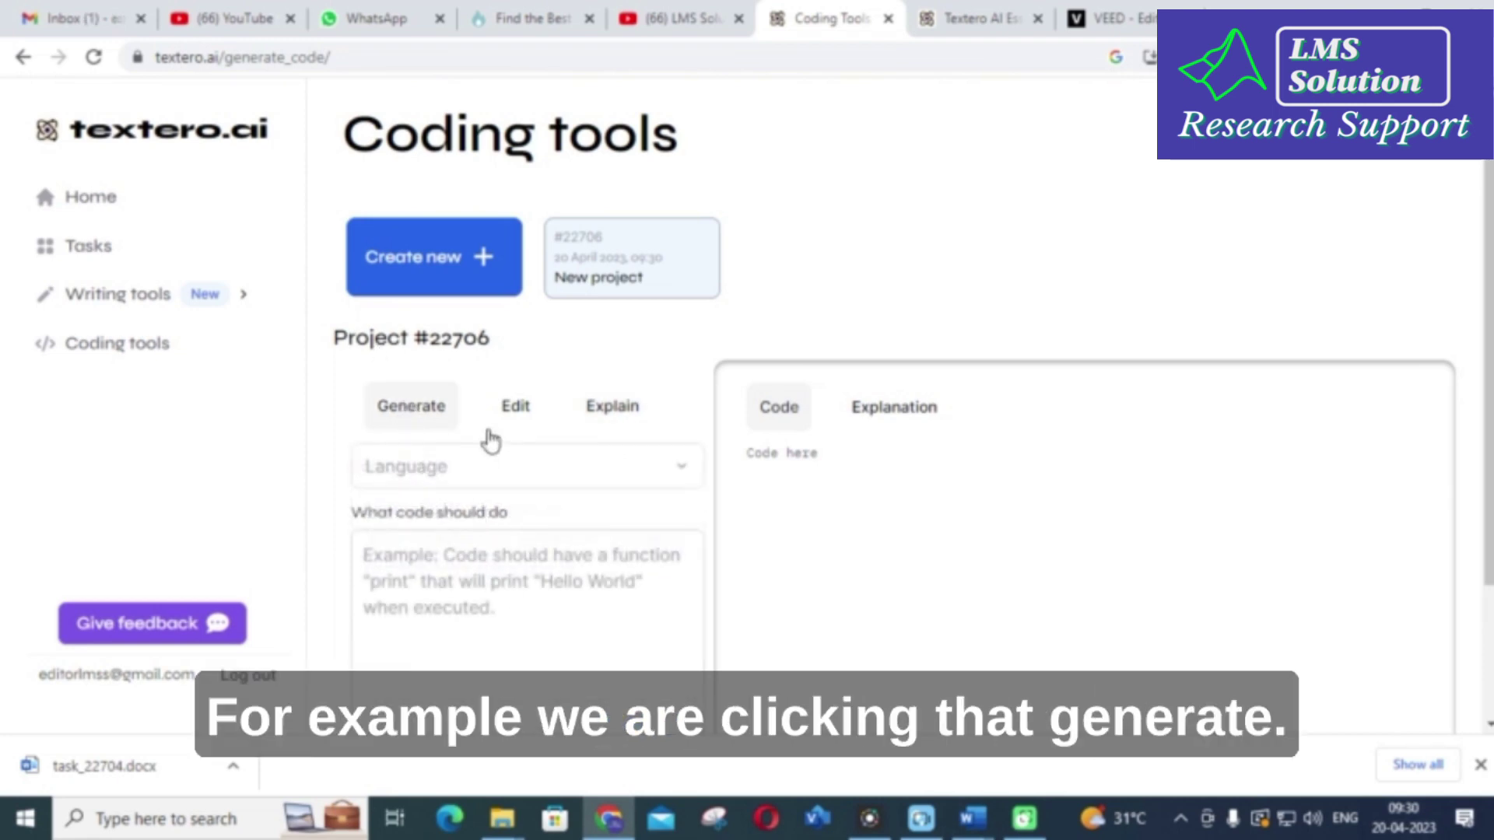
left_click(445, 465)
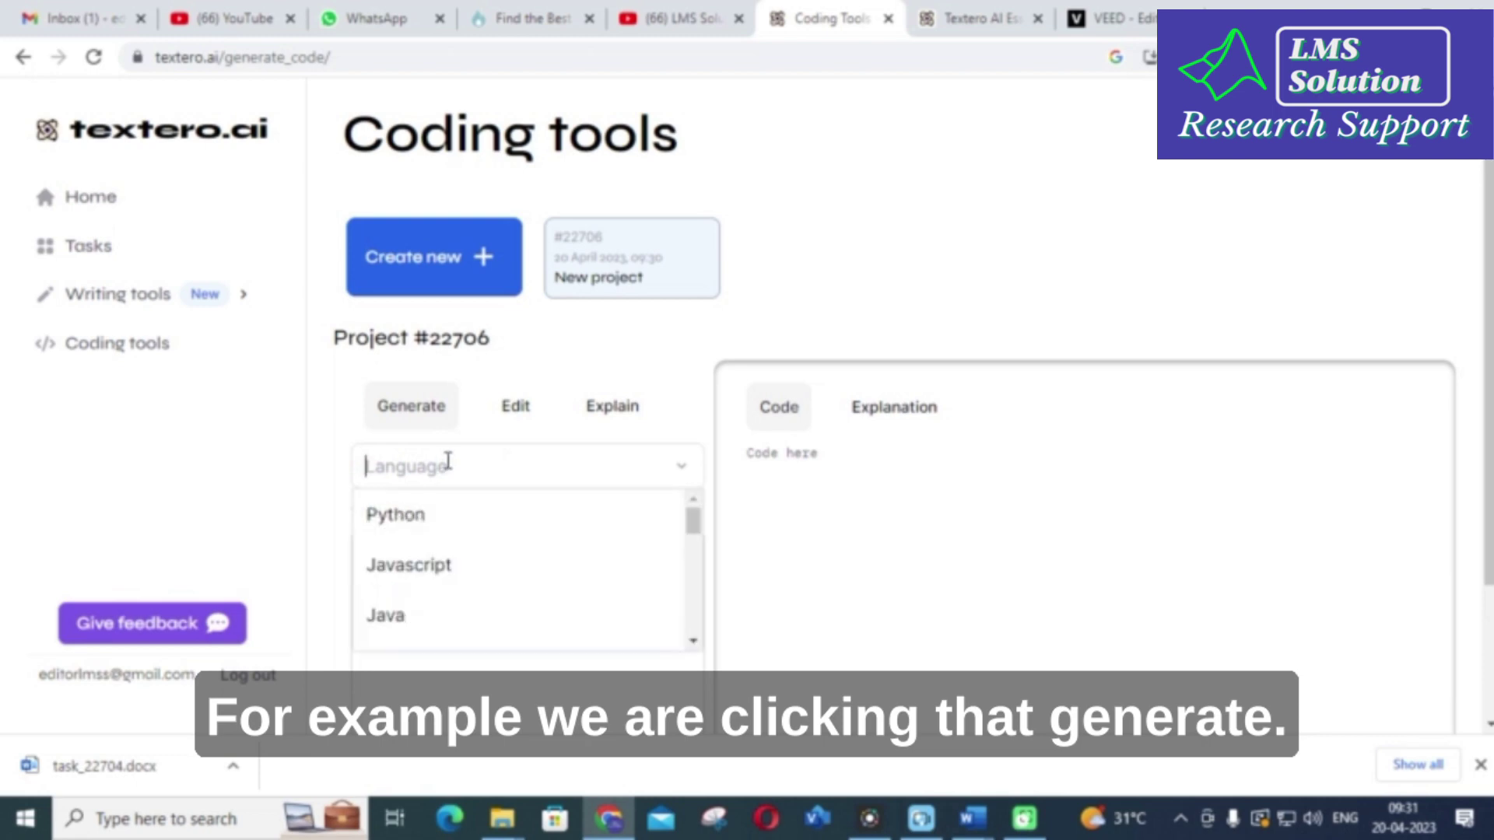
left_click(413, 528)
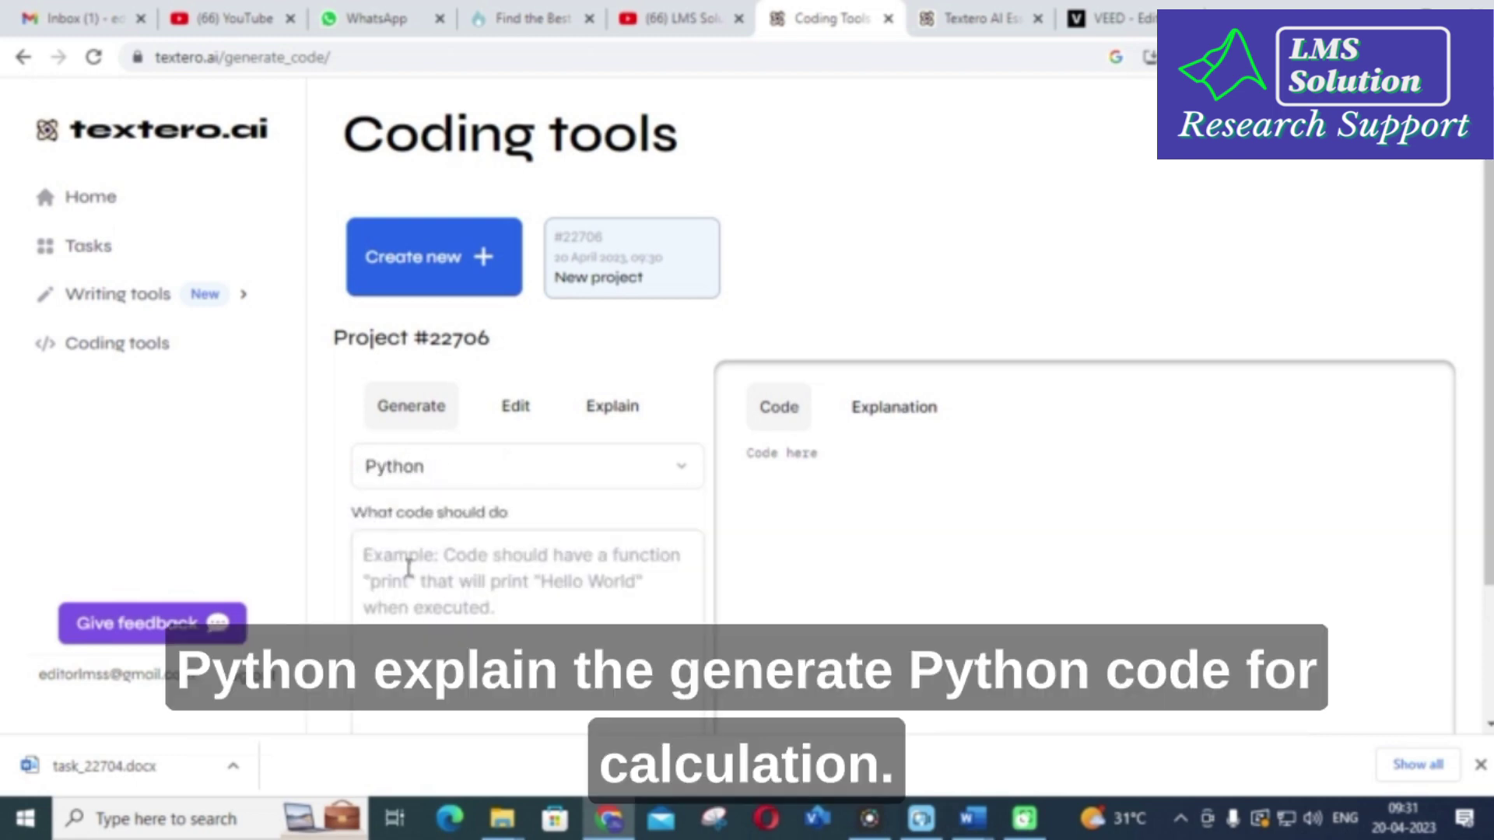
left_click(408, 568)
type("explain th")
type("e")
key("BackSpace")
key("BackSpace")
key("BackSpace")
key("BackSpace")
key("BackSpace")
key("BackSpace")
key("BackSpace")
key("BackSpace")
key("BackSpace")
key("BackSpace")
key("BackSpace")
- Describe what the code should do as "generate a python code for clauclation"
type("gene")
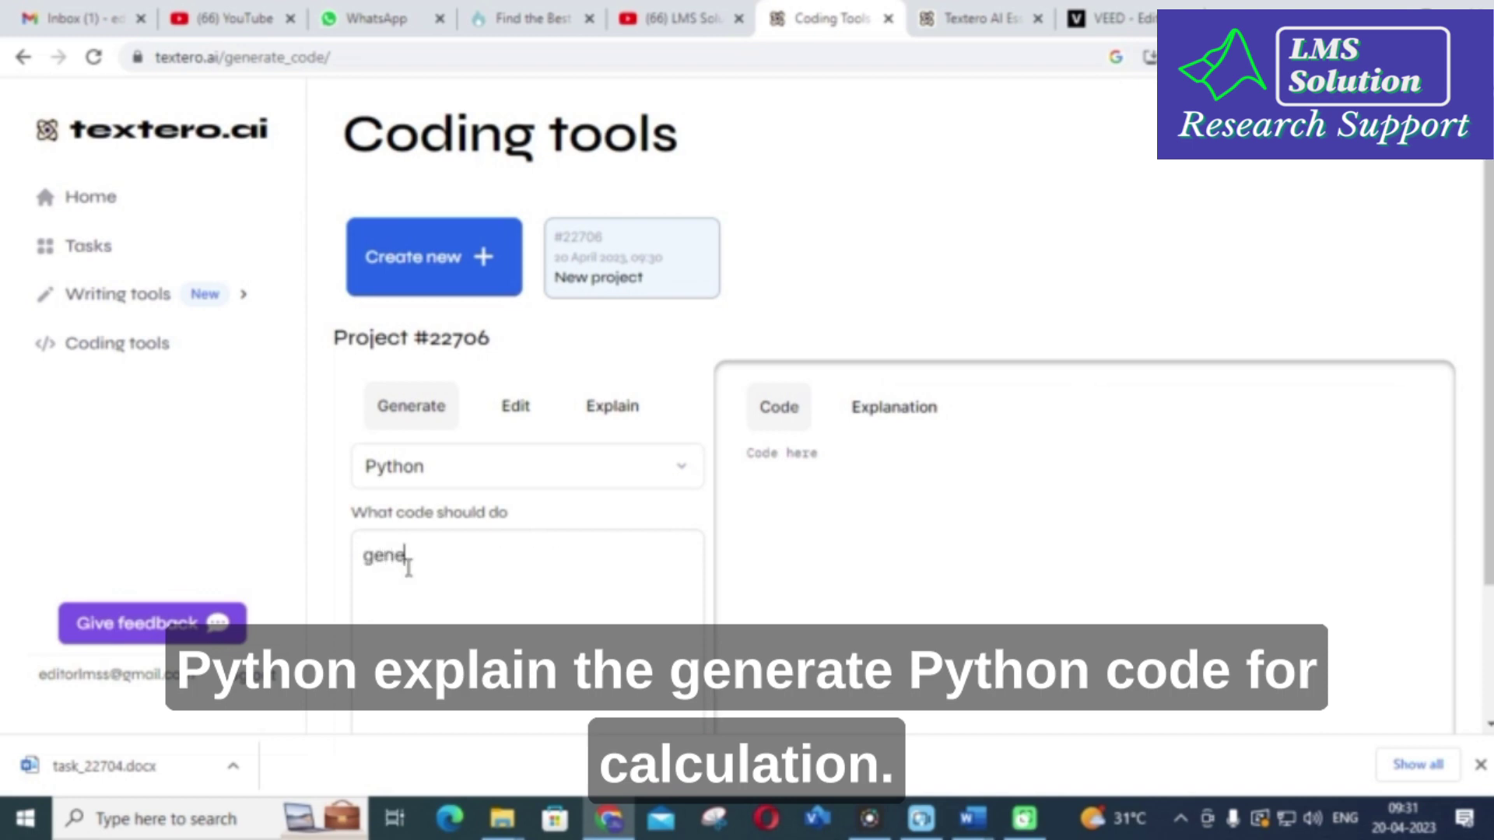
type("rate a pythooncode for")
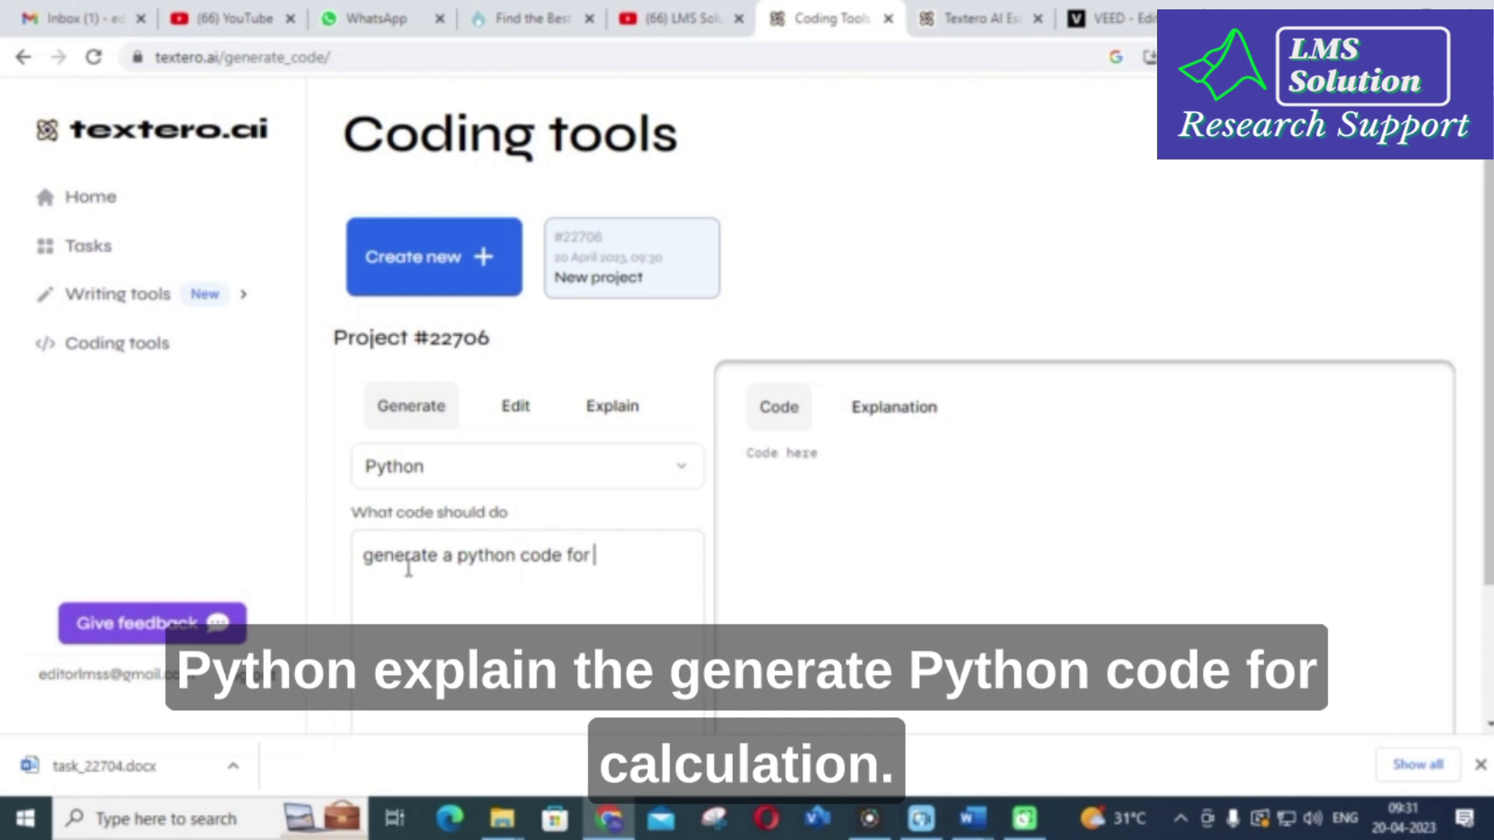
type(" clauclation")
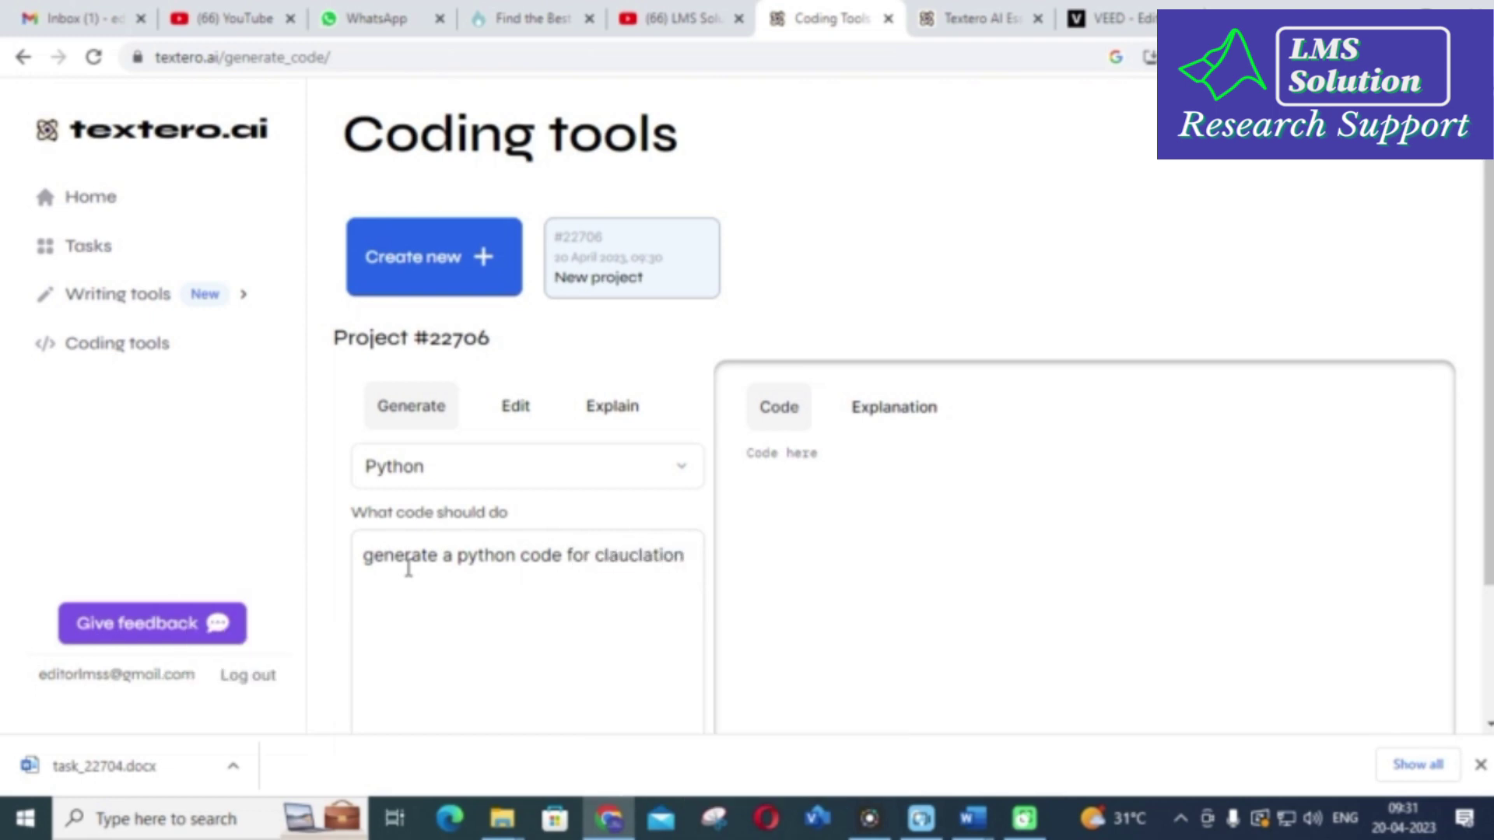
- Change the description to "generate a python code to check leap year or not", generate the code and highlight the resulting function
key("BackSpace")
key("BackSpace")
key("BackSpace")
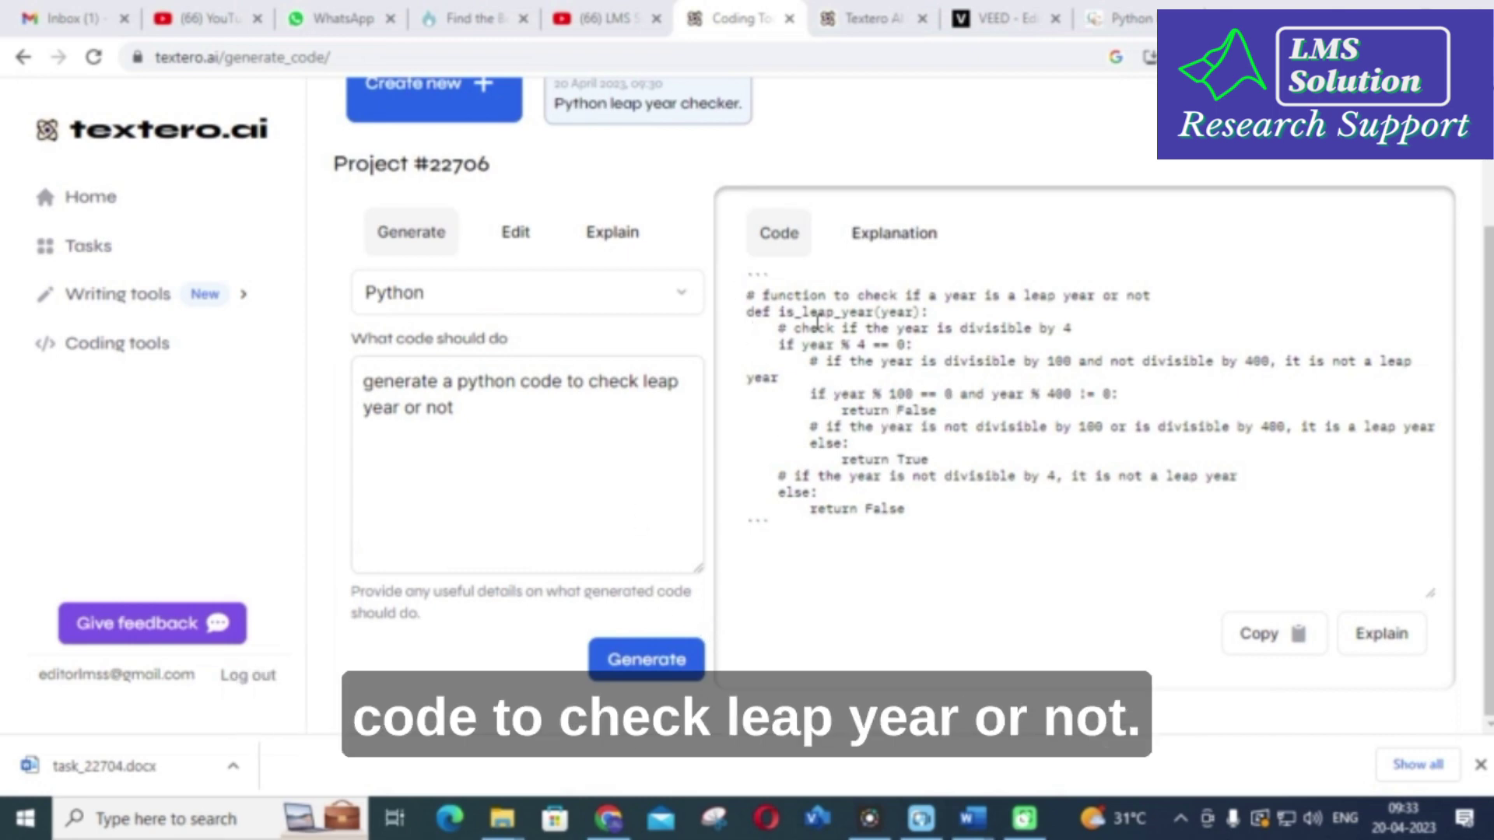
left_click_drag(748, 310, 1004, 541)
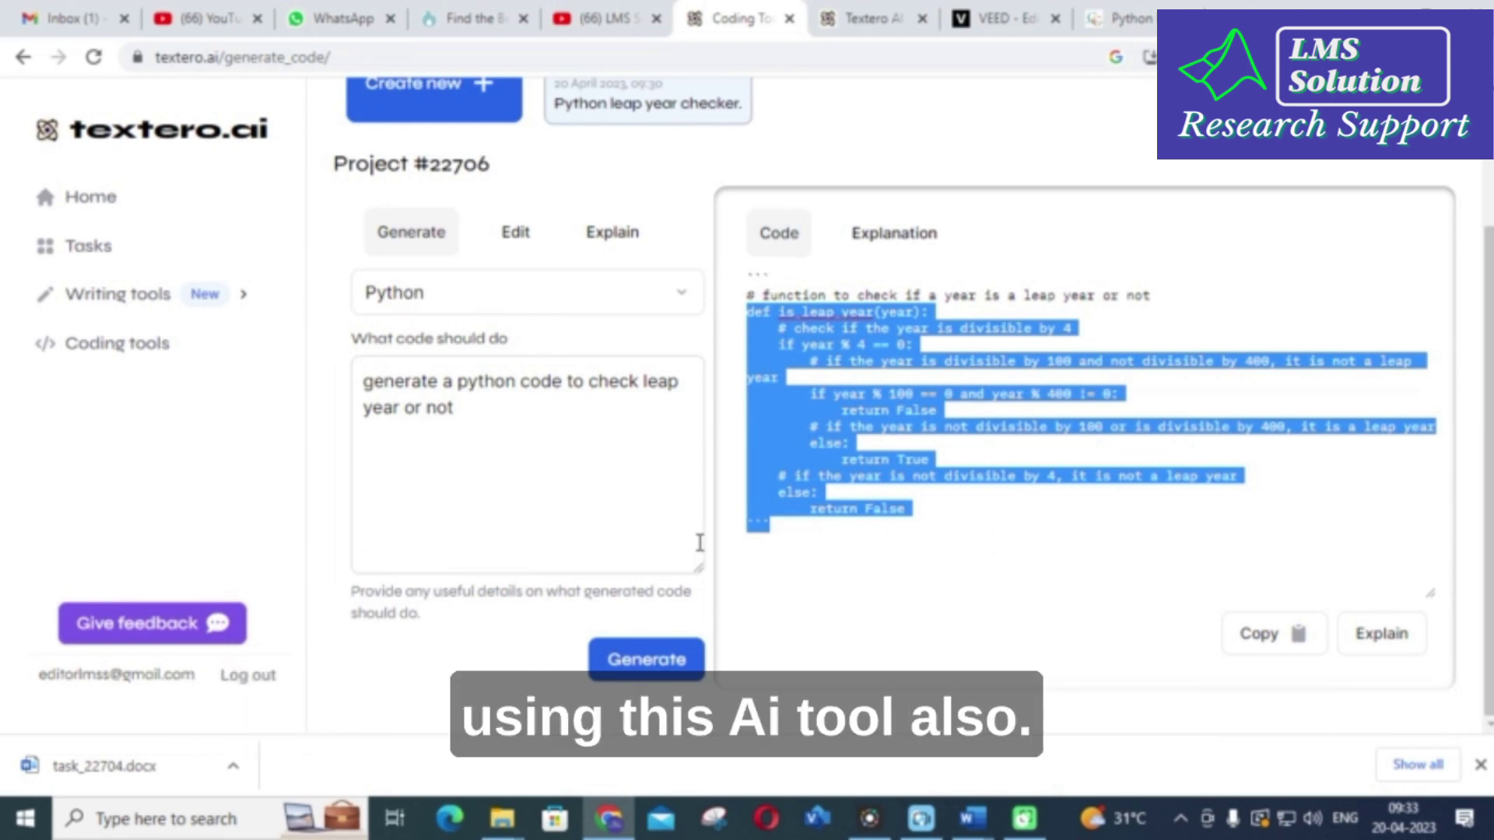
- Open the Explain mode, switch to the codescracker page and copy the full "Add Two Matrices in Python" program for 3*3 matrices
left_click(600, 236)
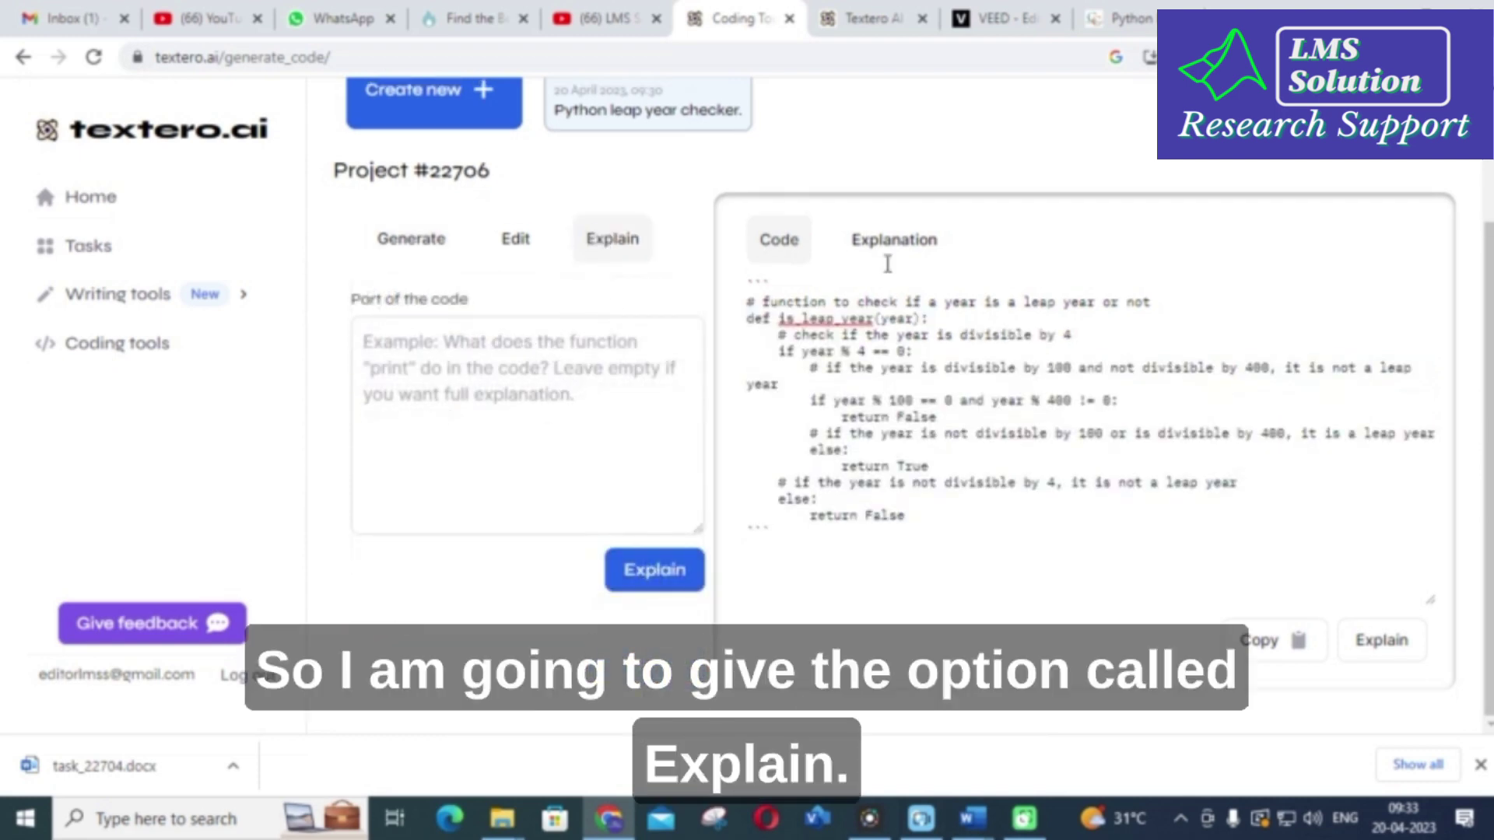
left_click(1142, 13)
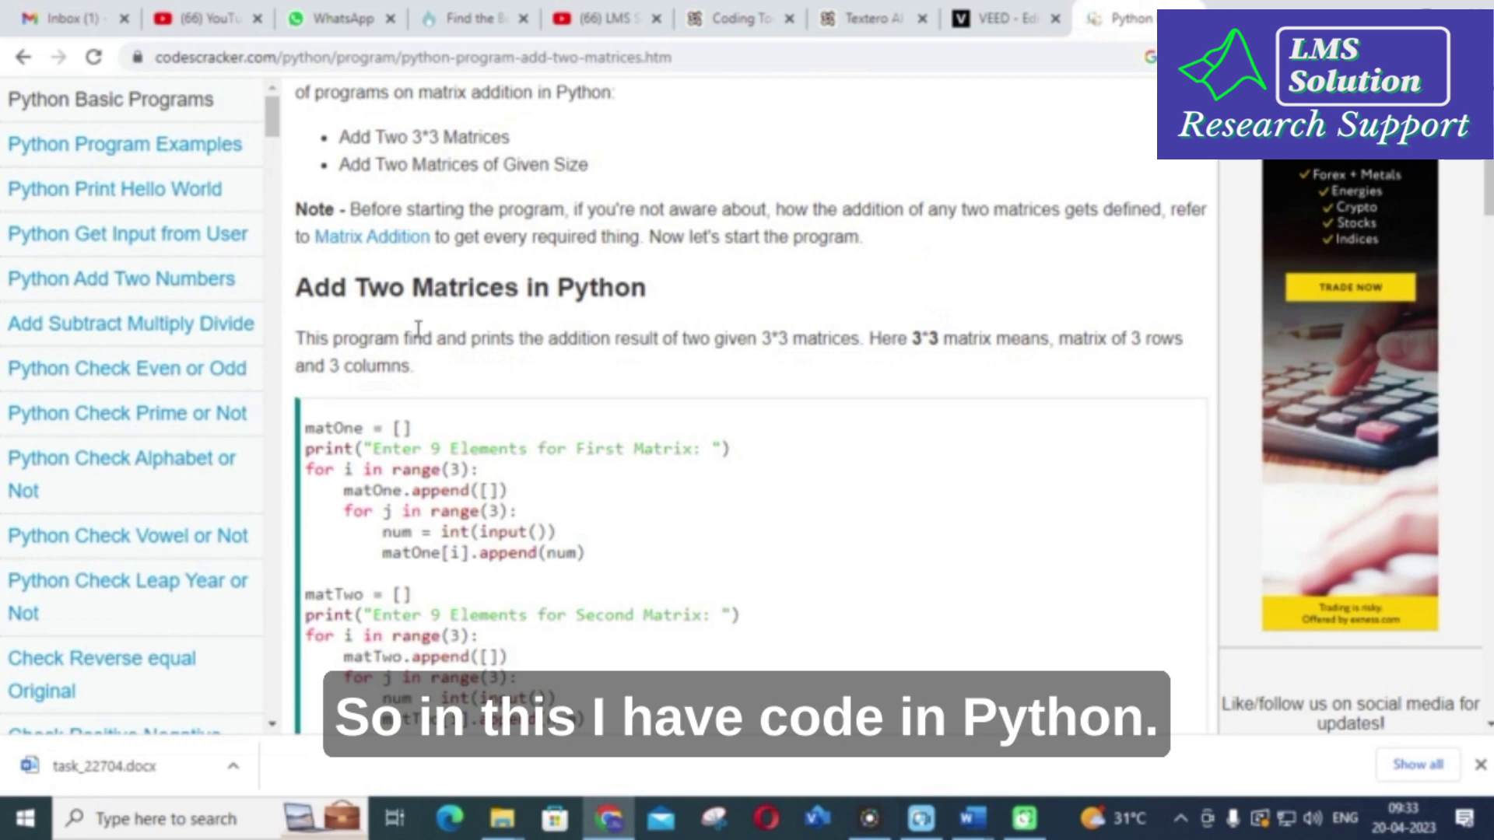
scroll(409, 323, "down", 1)
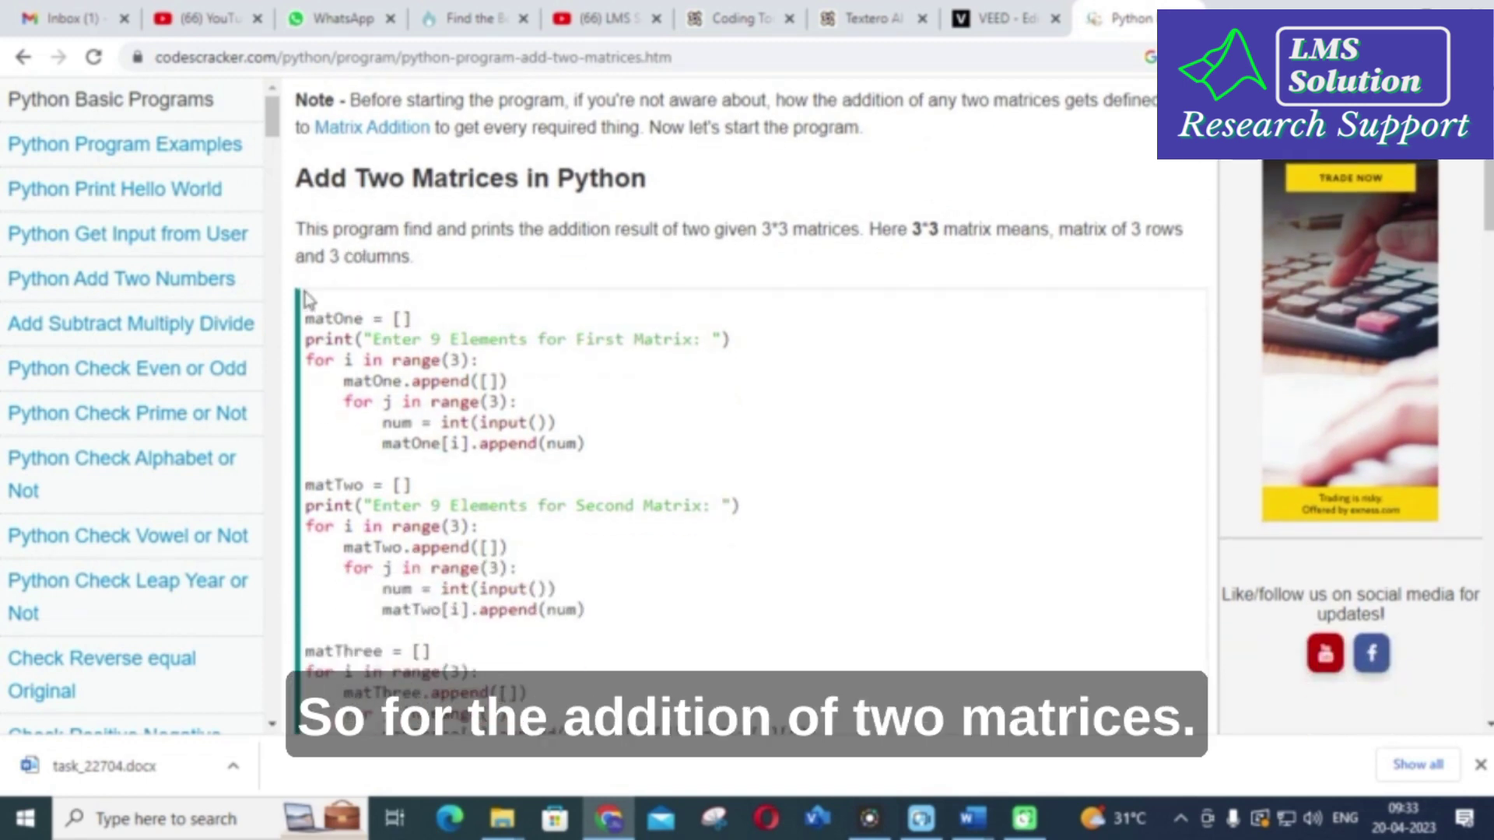
left_click_drag(306, 319, 457, 347)
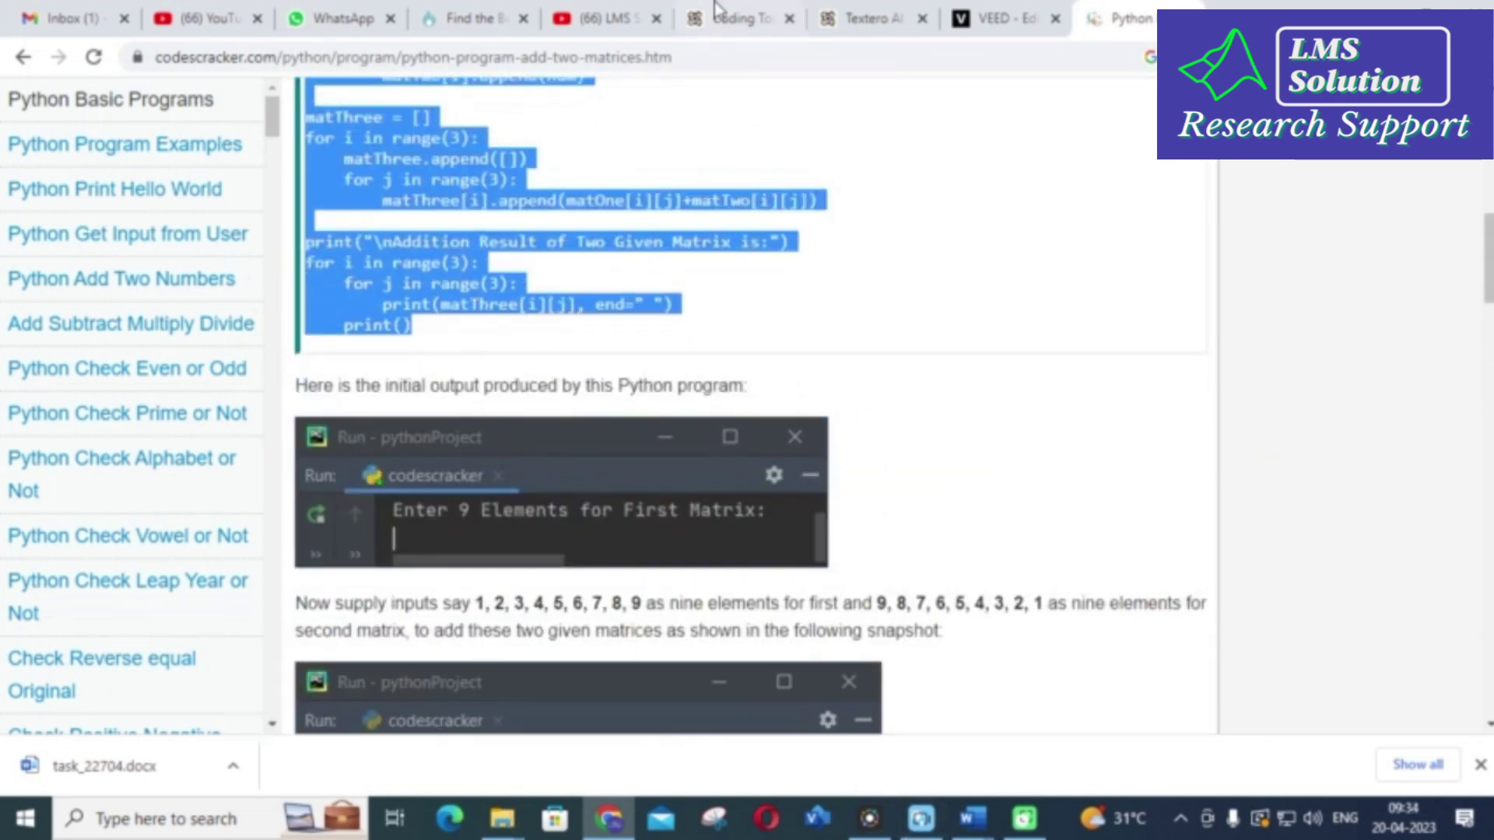
- Return to Textero's coding tools, paste the matrix addition program as the code to explain, and generate its explanation
left_click(860, 17)
left_click(758, 14)
left_click(523, 361)
key("ctrl+v")
left_click(670, 569)
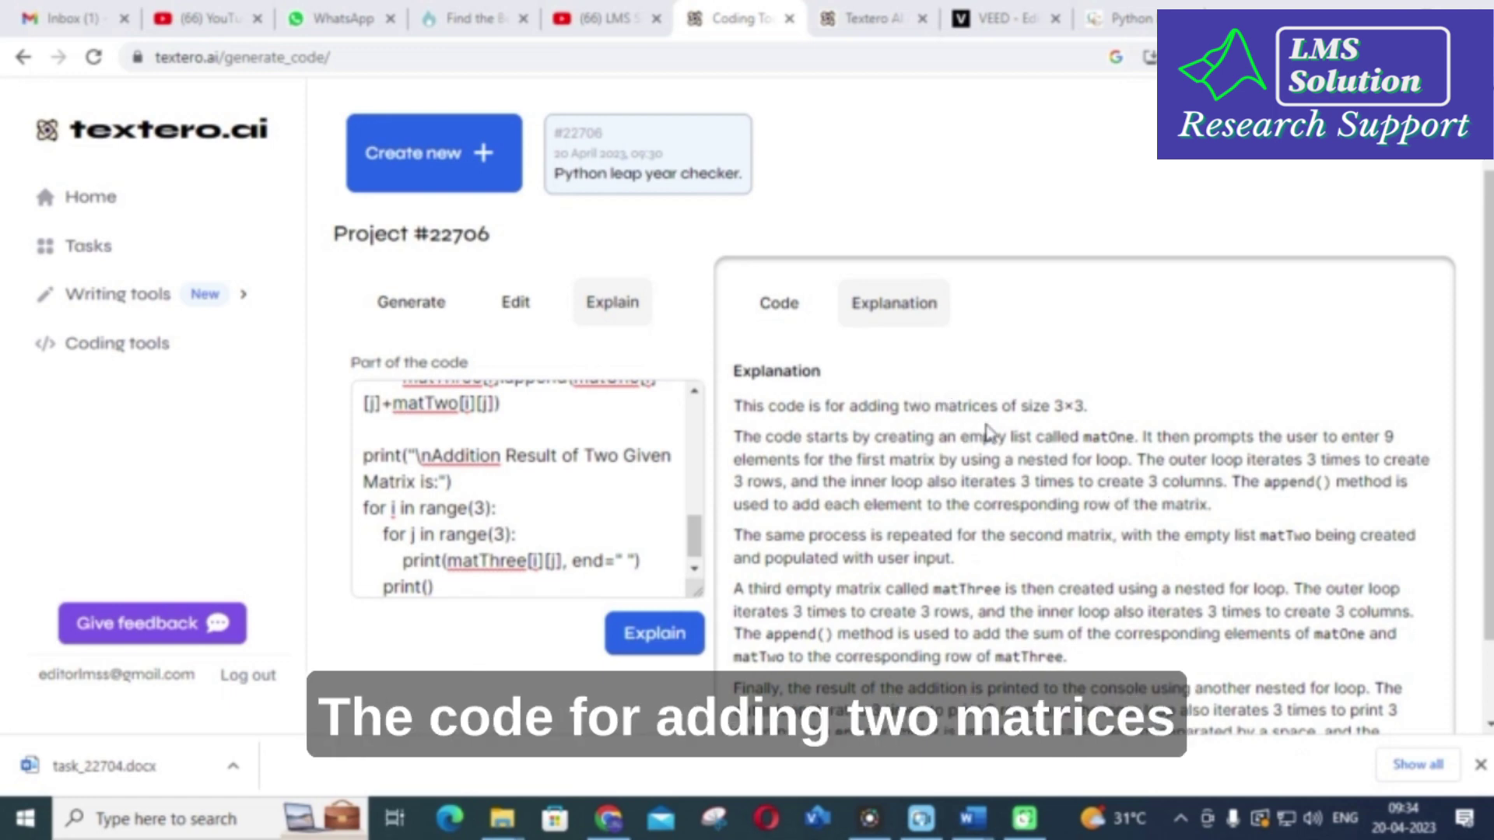
scroll(985, 424, "down", 1)
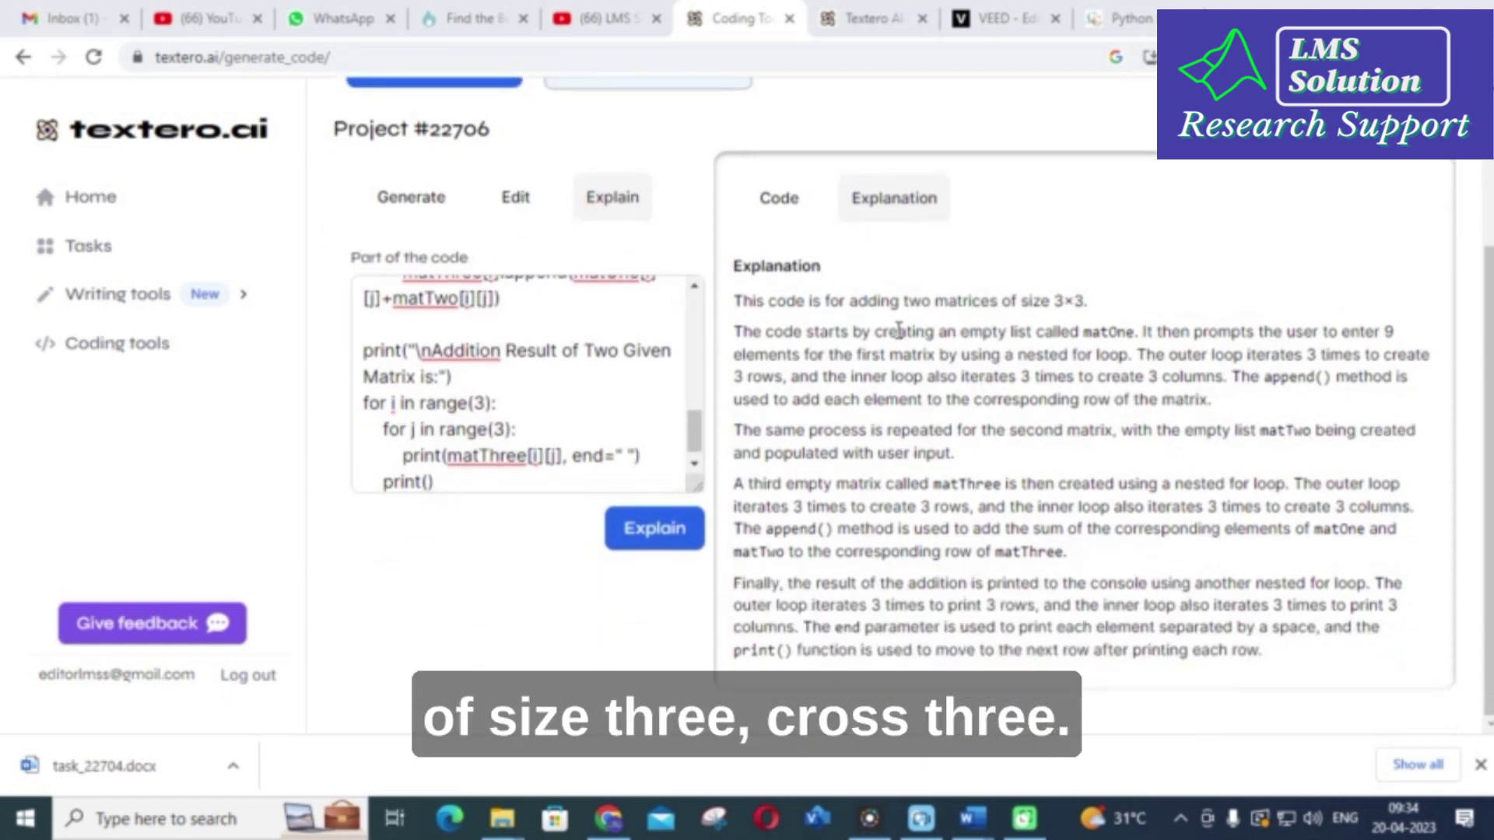
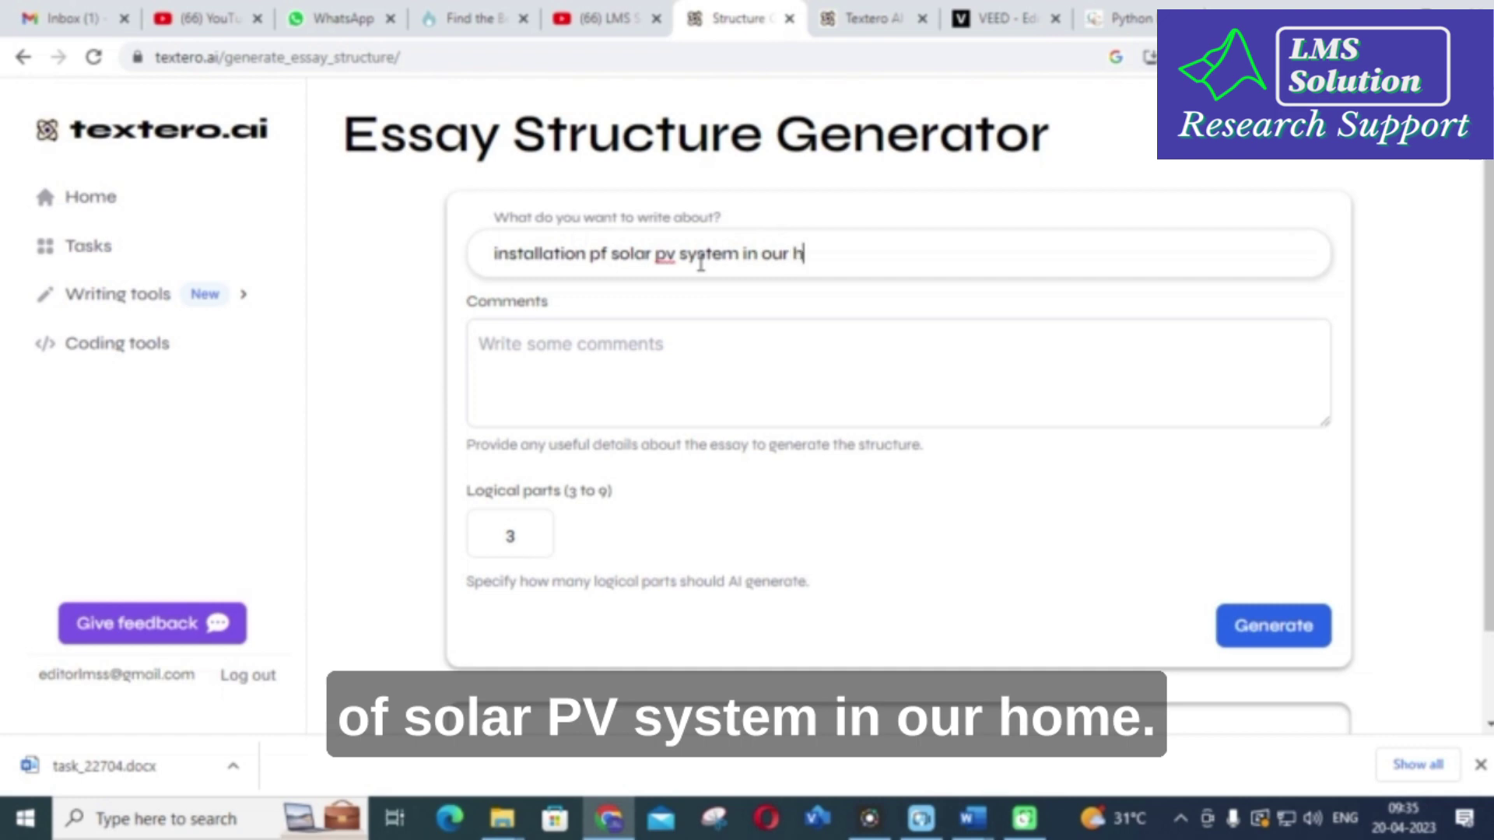
- Generate and review a three-part essay structure for "installation pf solar pv system in our home" with the comments "procedure , budget & advantages"
left_click(664, 350)
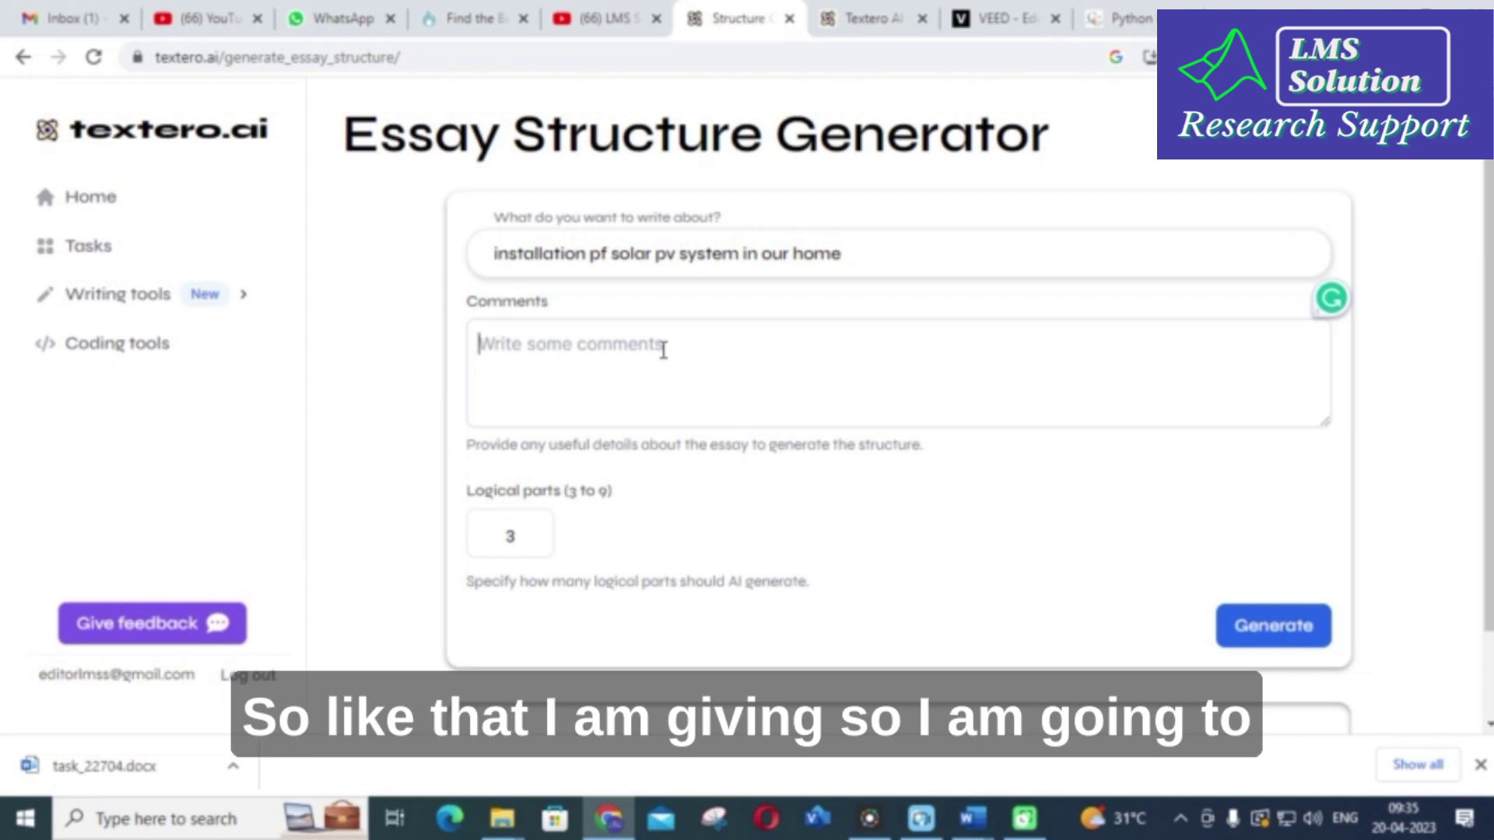
type("procedure")
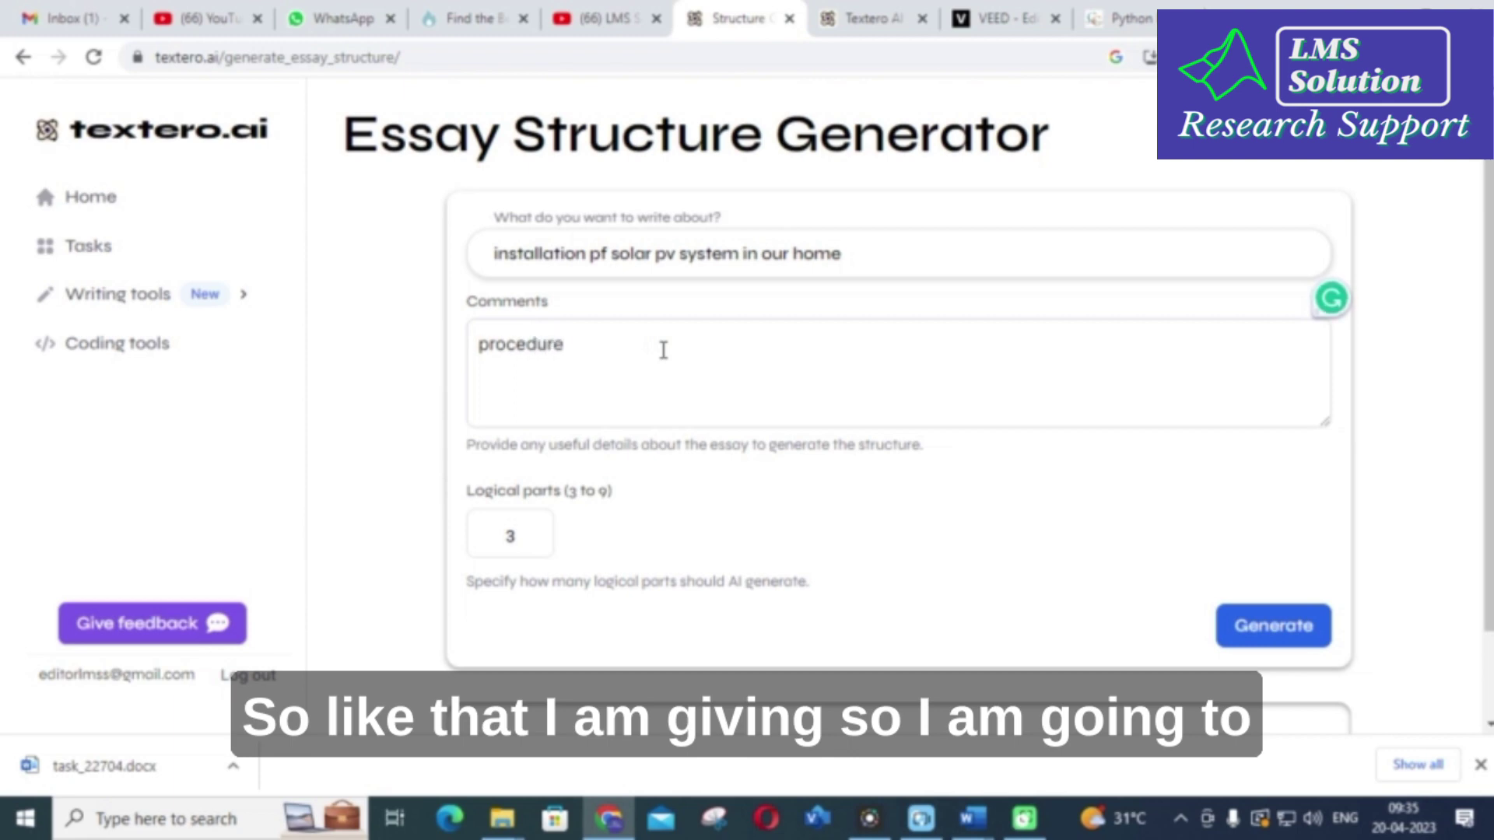
type(" , budget & adva")
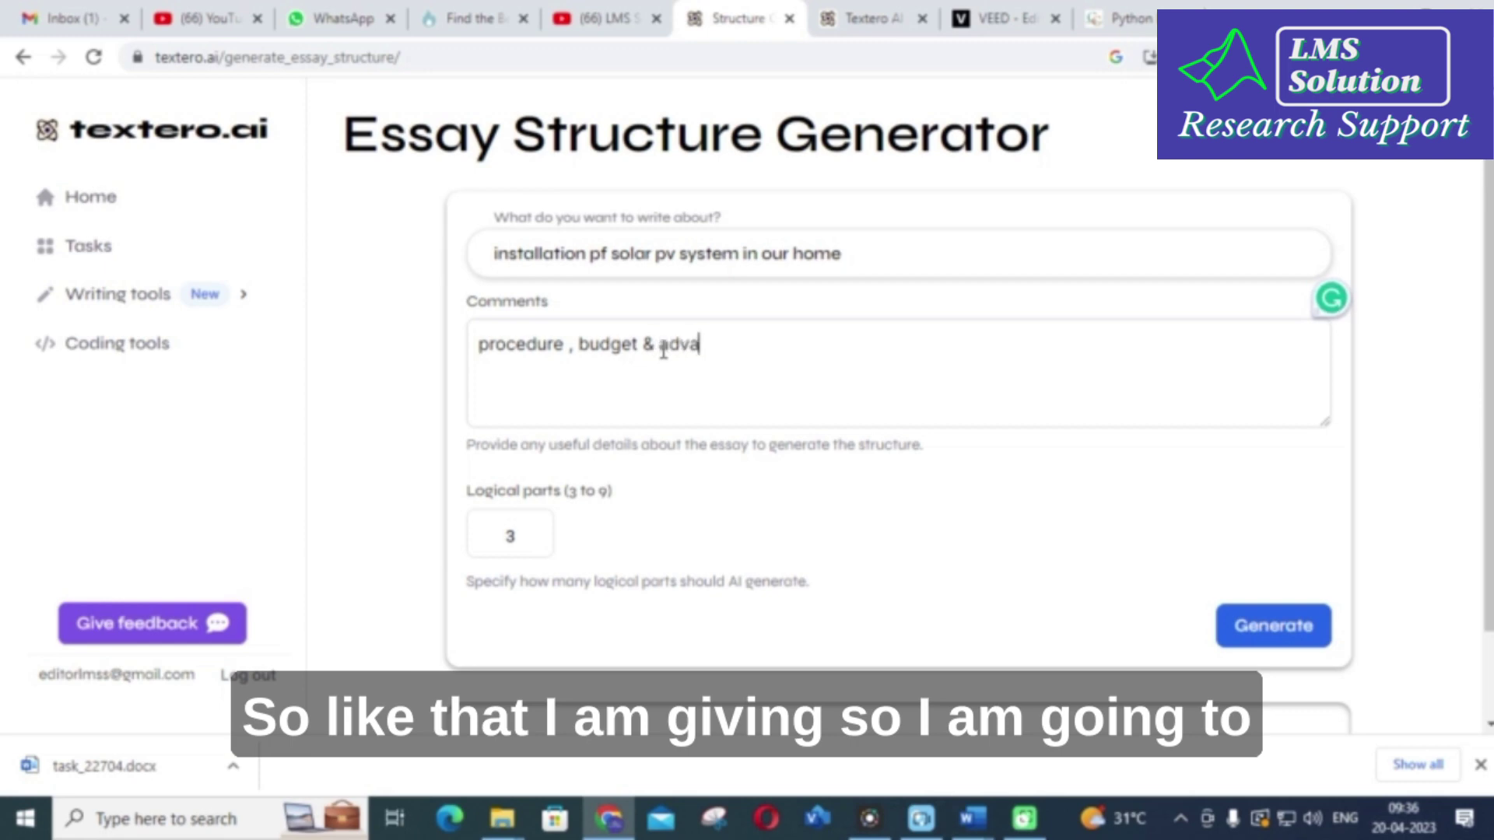
type("ntages")
left_click(1276, 635)
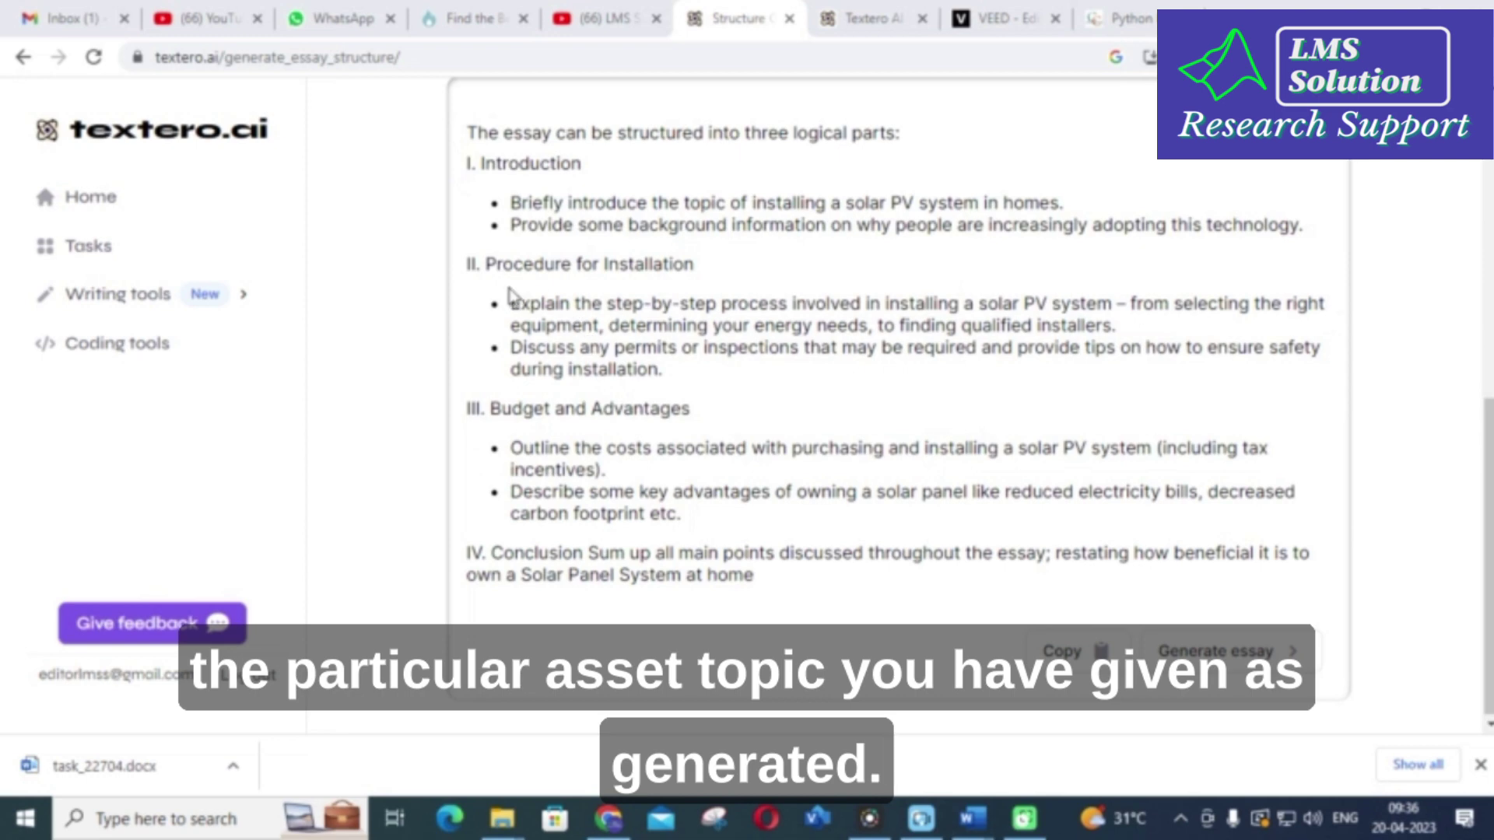
scroll(520, 297, "up", 1)
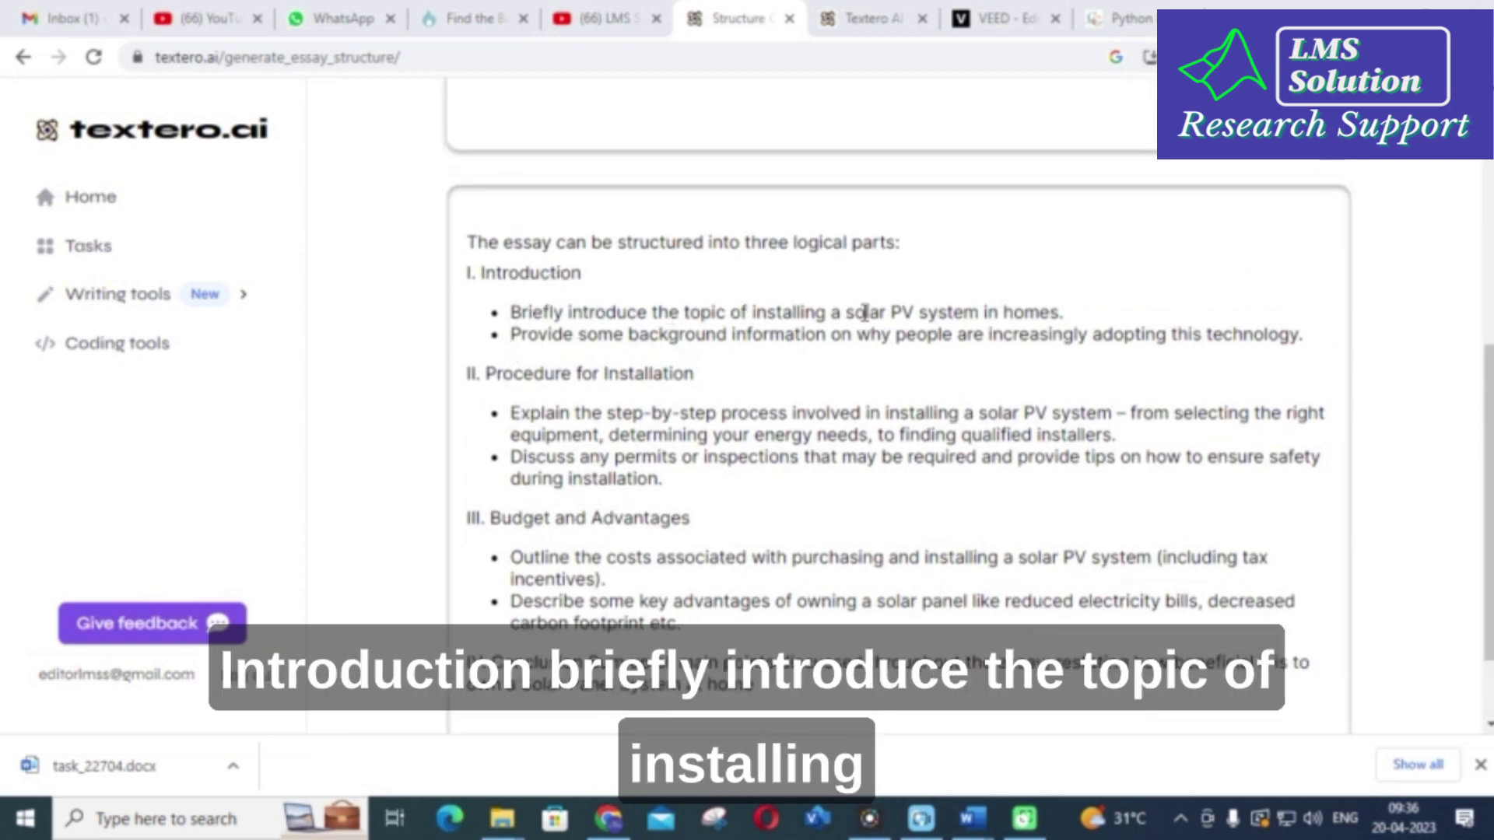
scroll(888, 305, "down", 1)
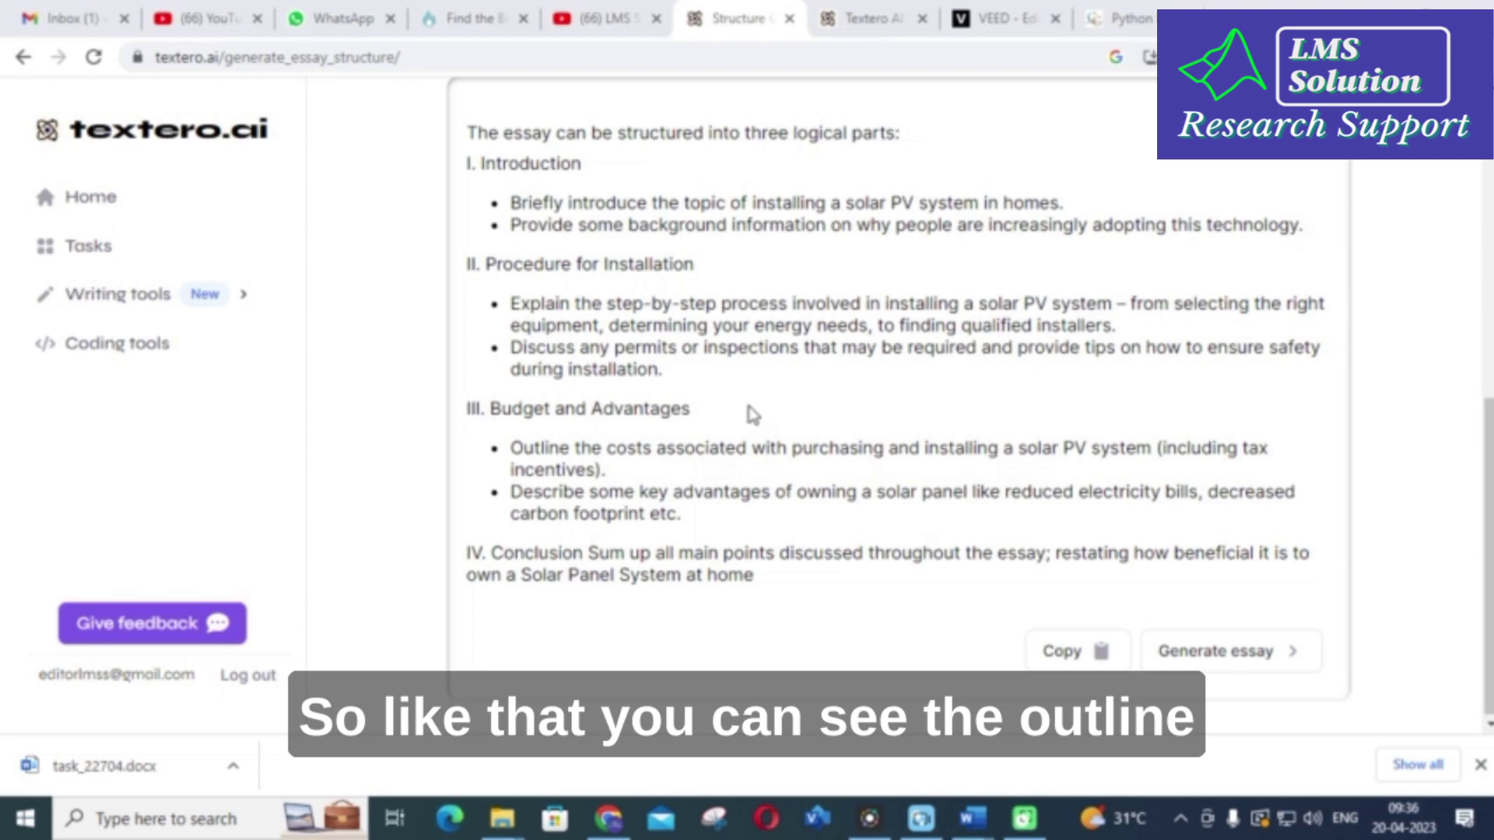
scroll(743, 409, "up", 8)
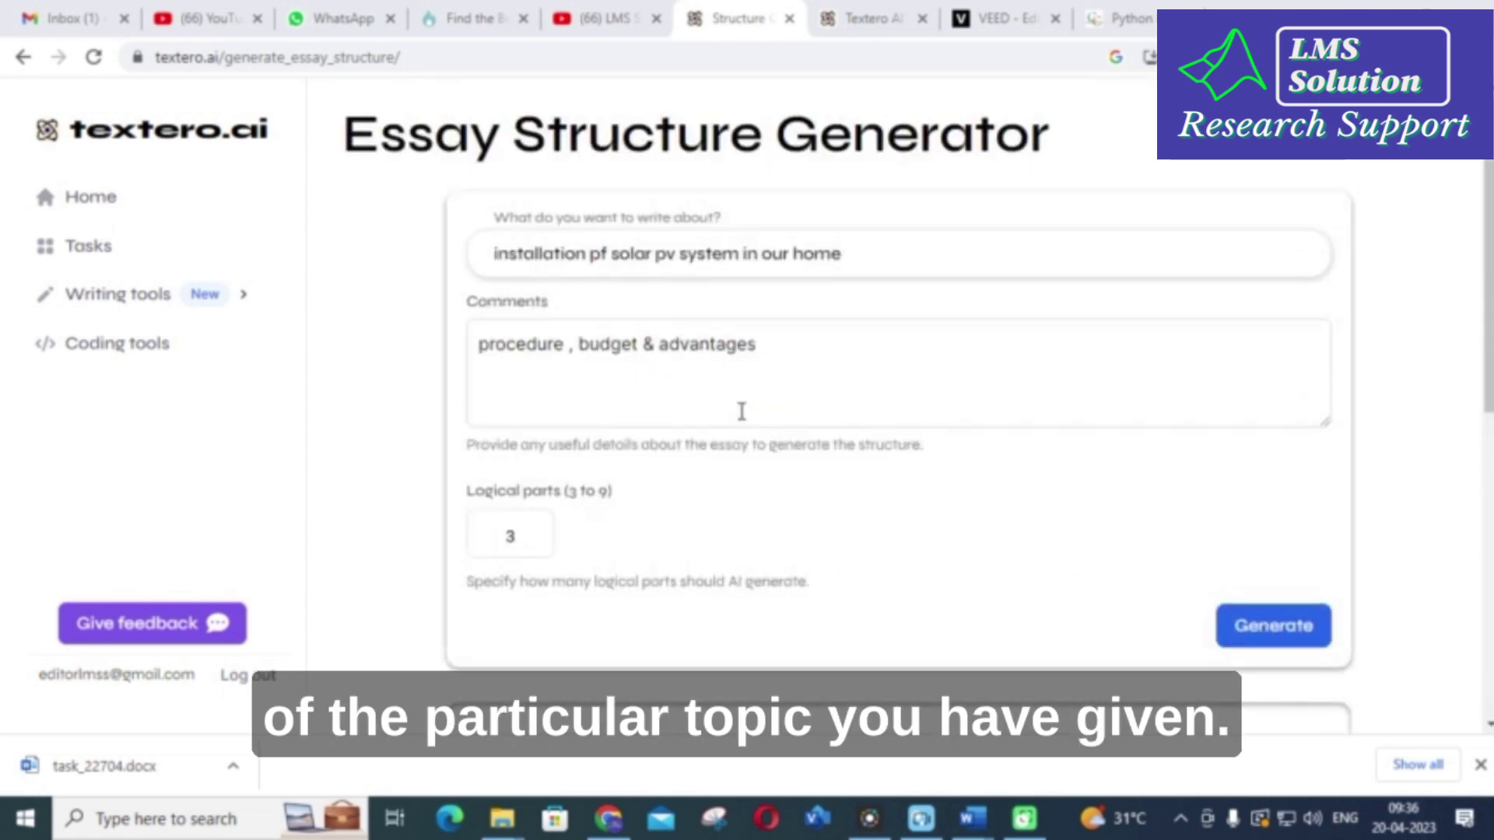
- Go back from the Essay Structure Generator to the Google sign-in page and try to sign in with the first account
left_click(26, 59)
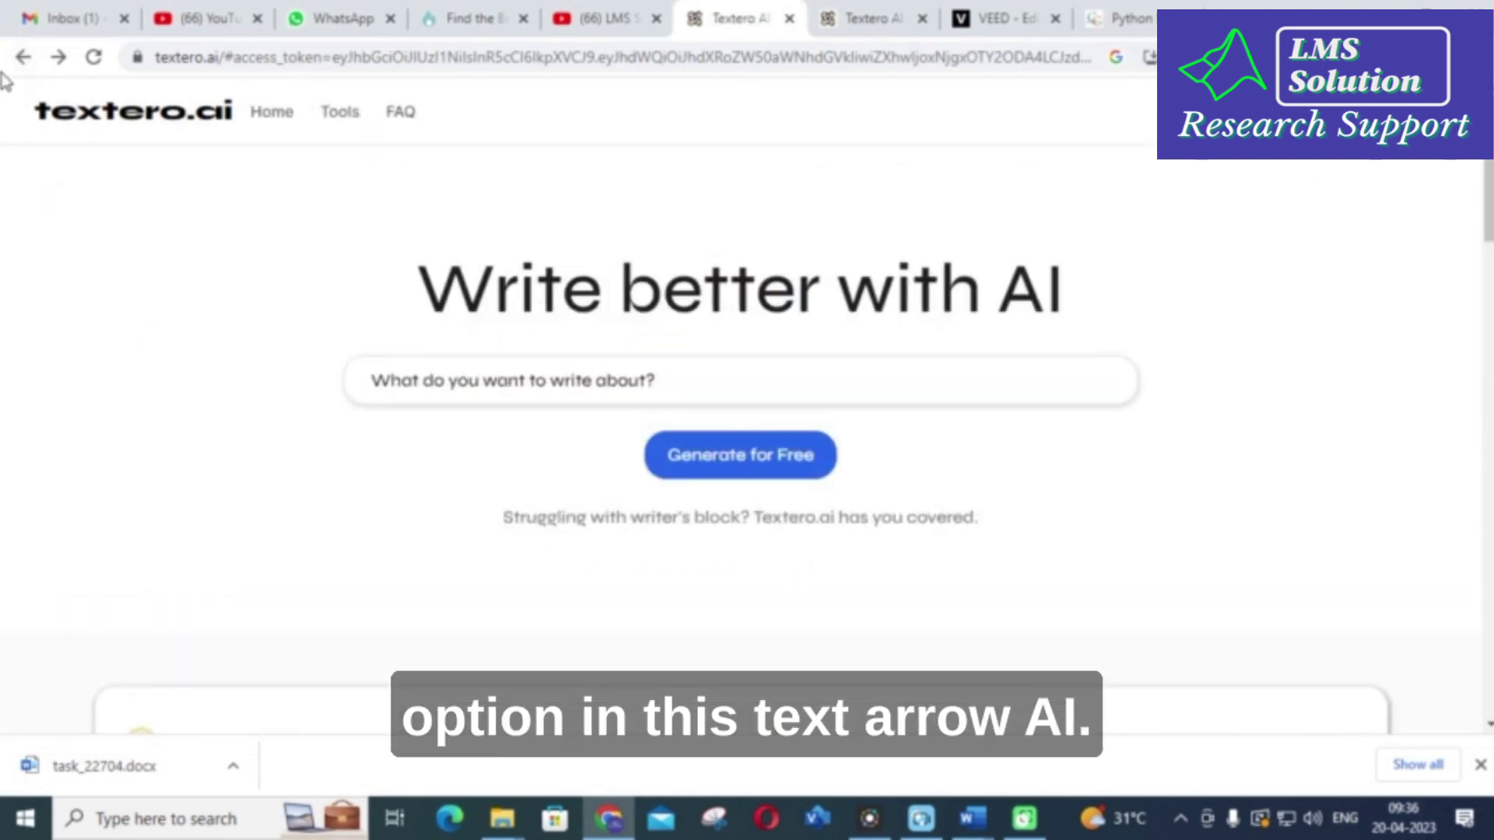
left_click(26, 59)
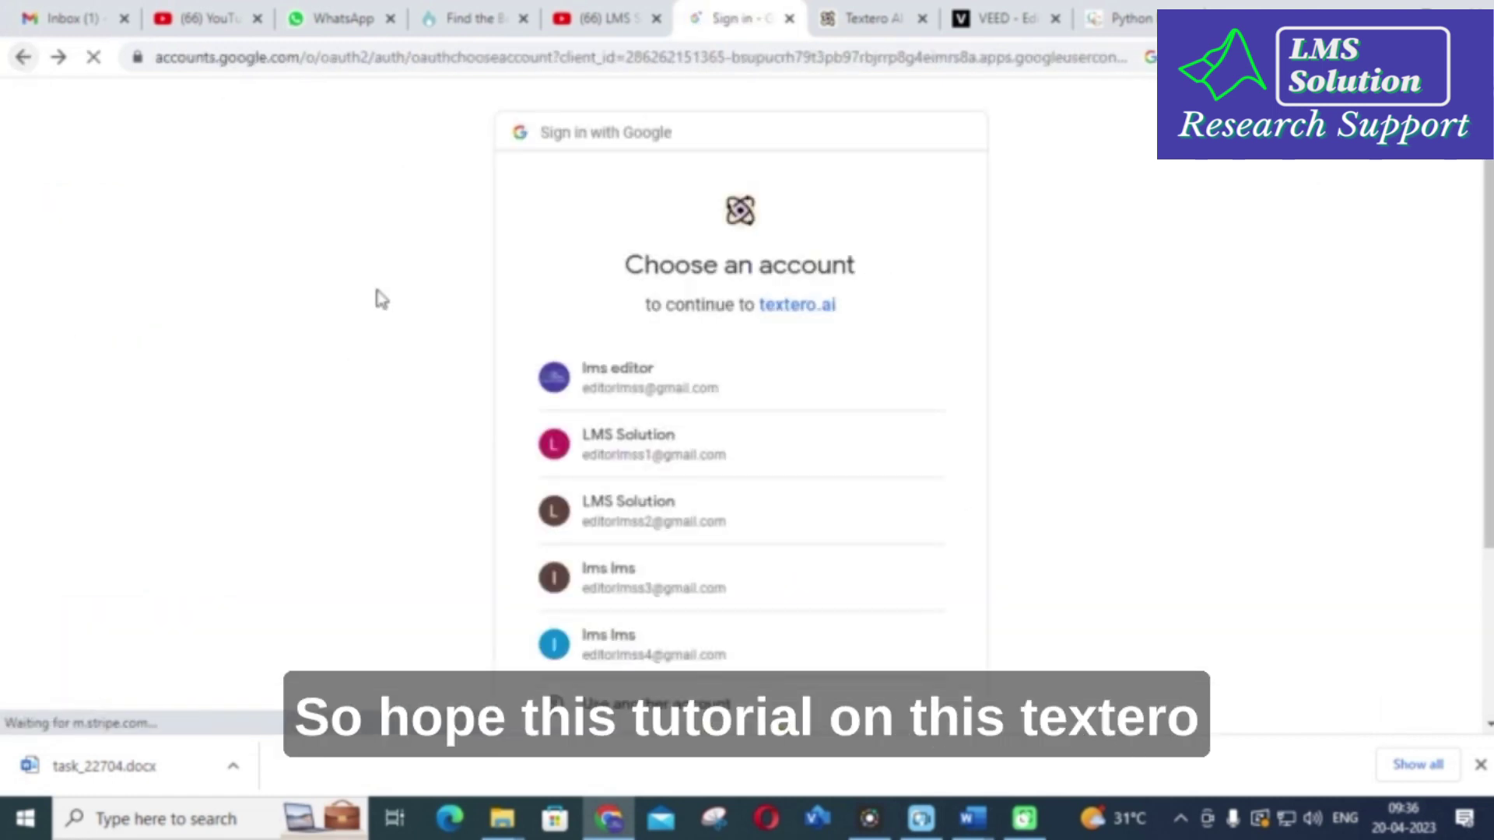
left_click(615, 372)
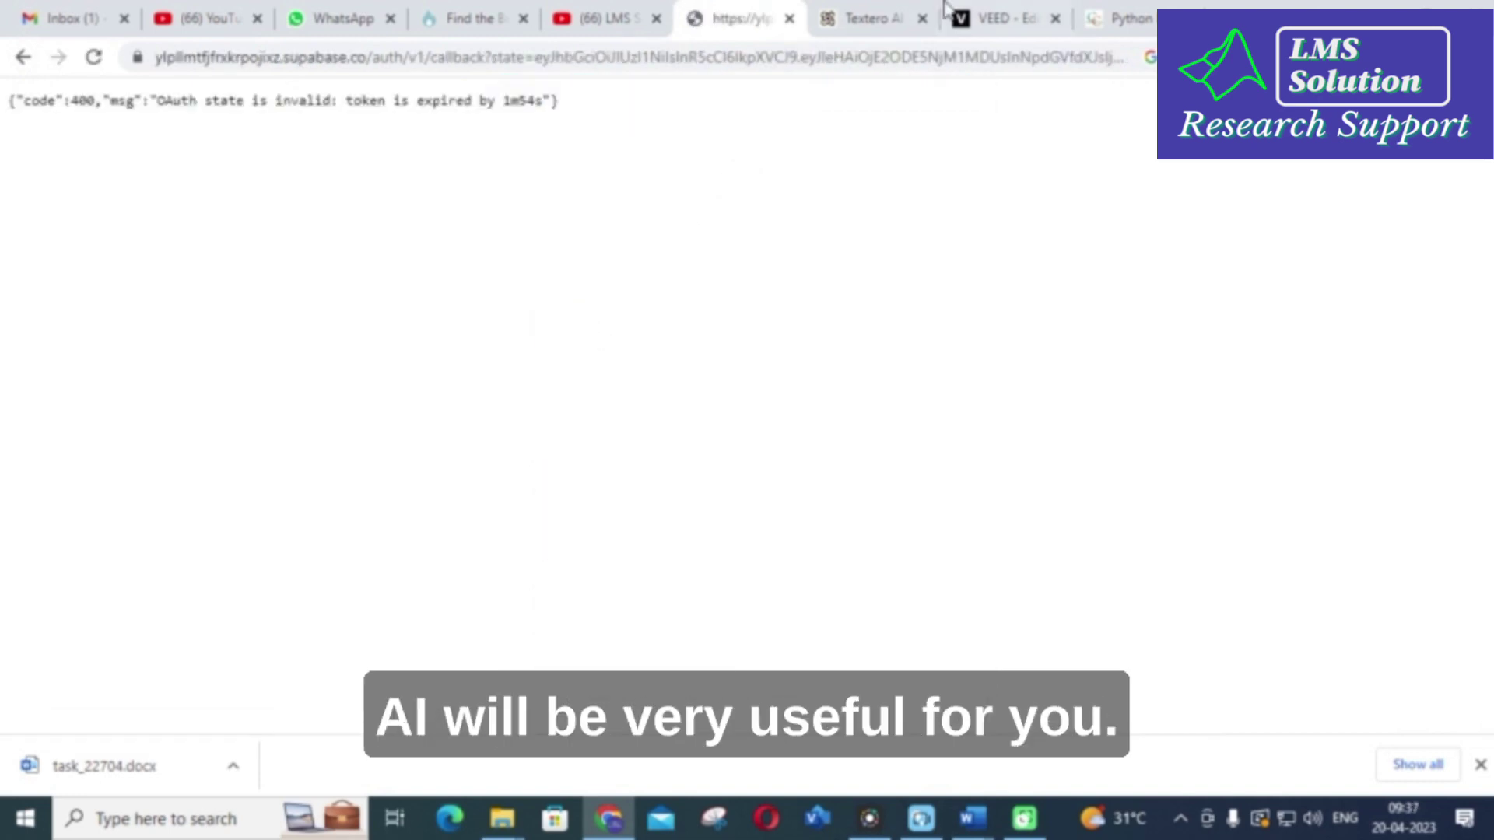
- Switch to the other open Textero page and look over the overview of its AI tools
left_click(868, 18)
scroll(534, 393, "down", 5)
scroll(224, 420, "down", 8)
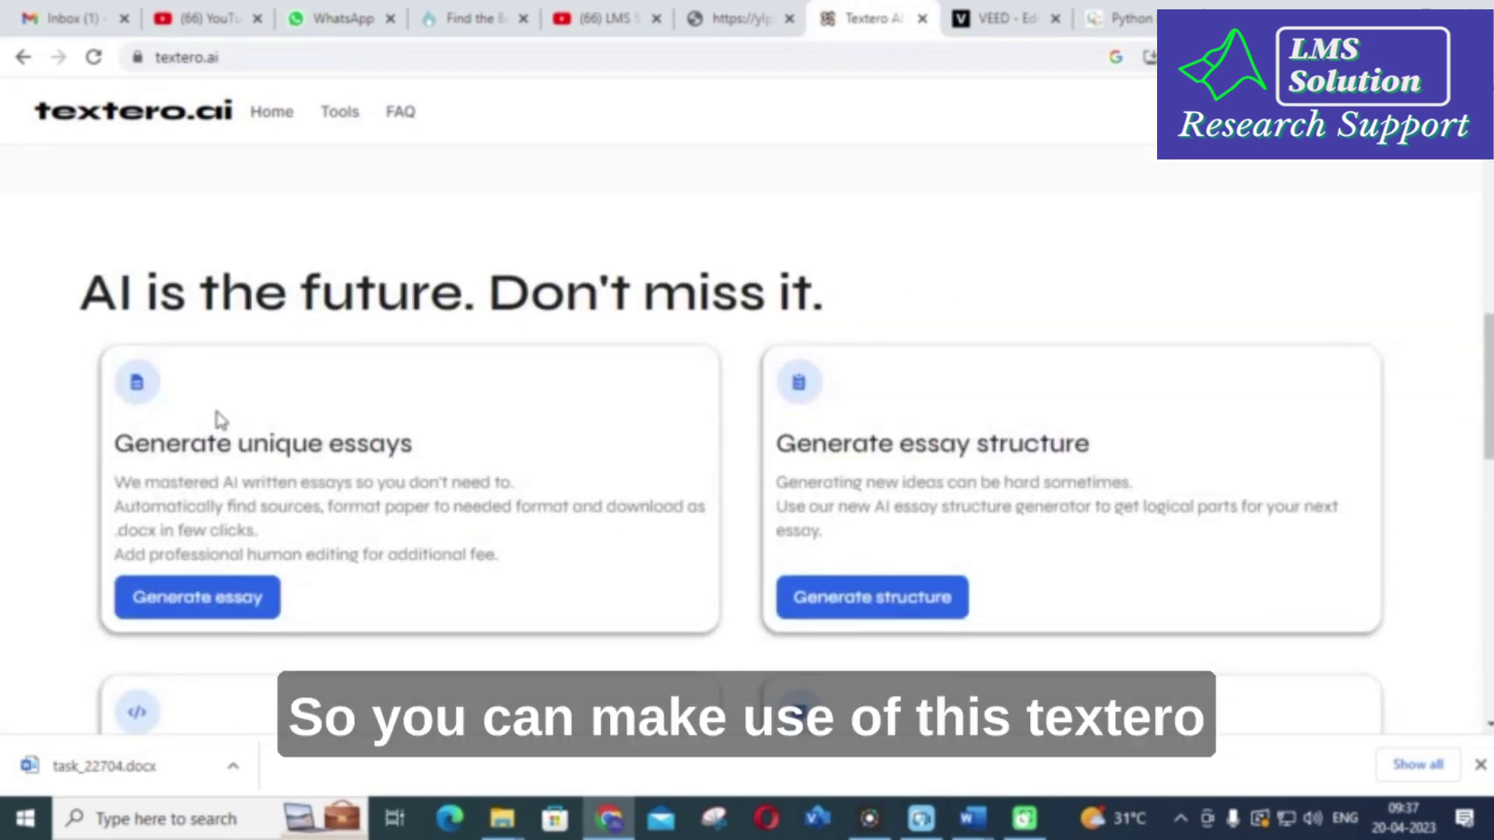